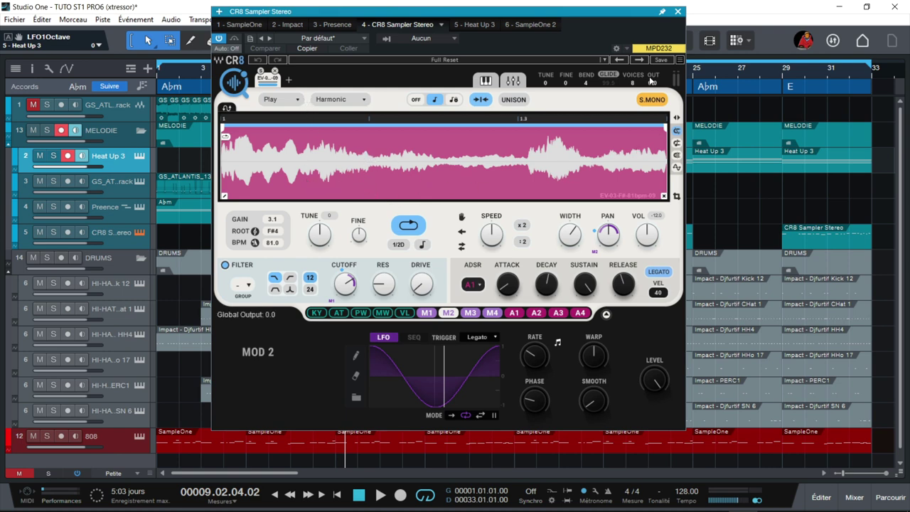
Close the CR8 Sampler window and play the arrangement's opening from the start of the song.
click(678, 12)
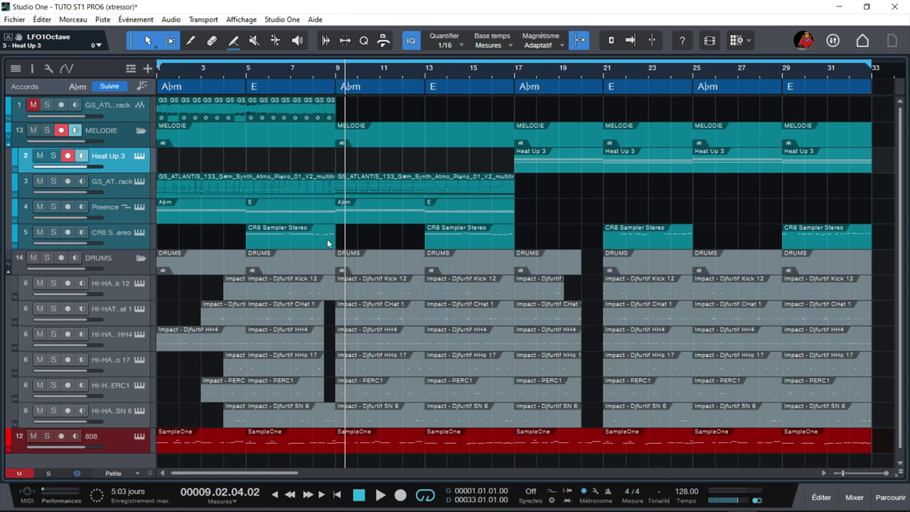
key(Home)
key(space)
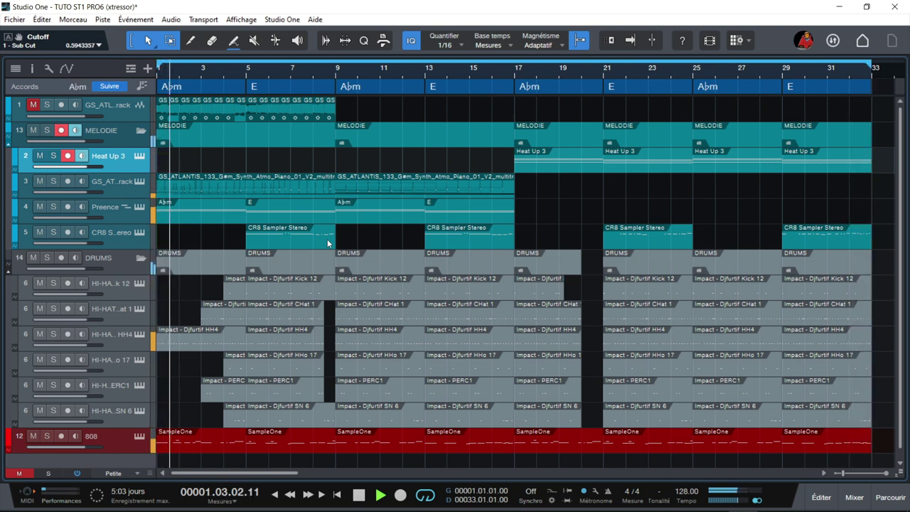
key(space)
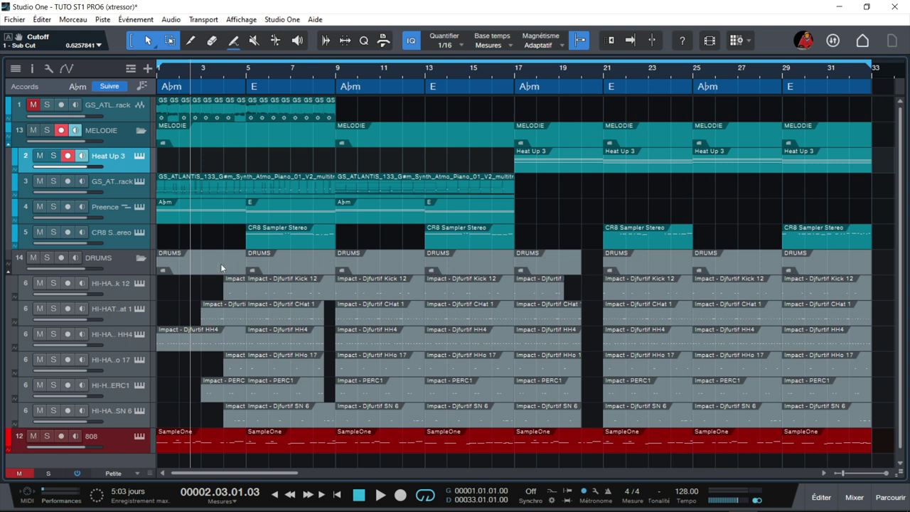
Examine the note pattern of the first 808 clip in the note editor, then return to the full arrangement.
click(139, 264)
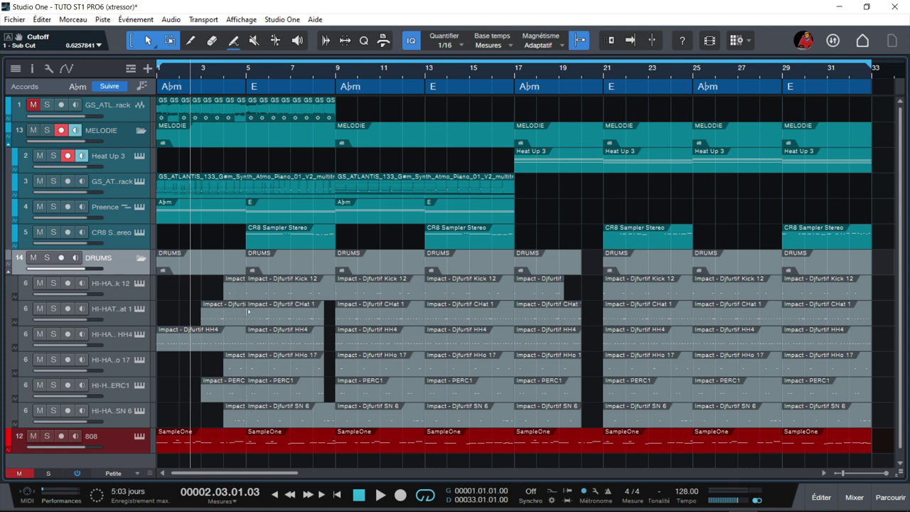
click(195, 440)
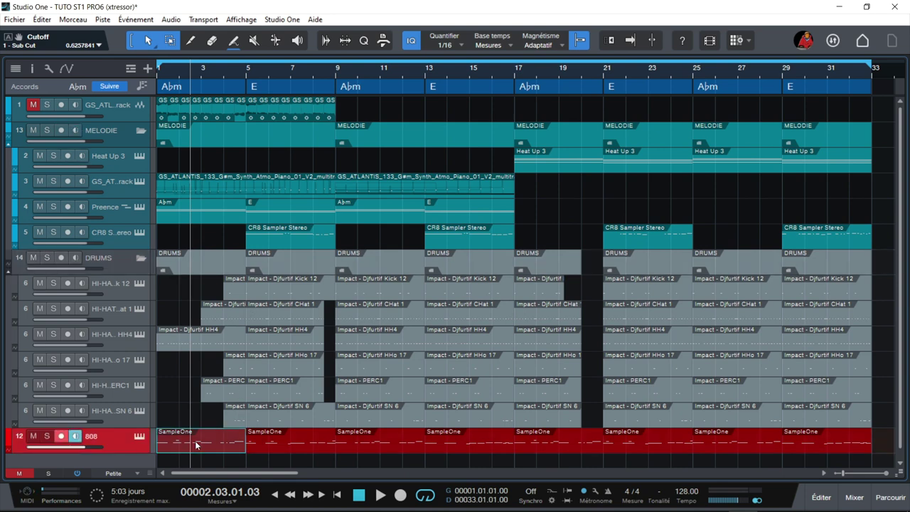
scroll(195, 441, down, 1)
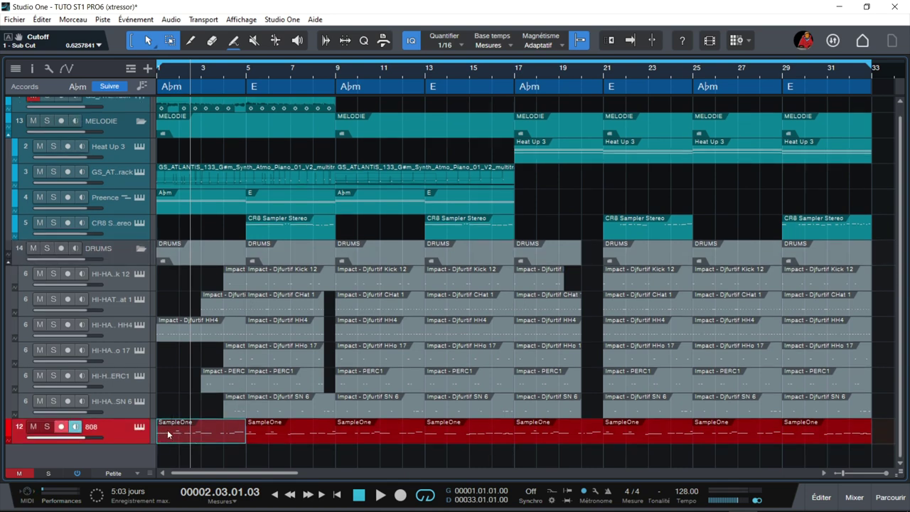
double_click(167, 439)
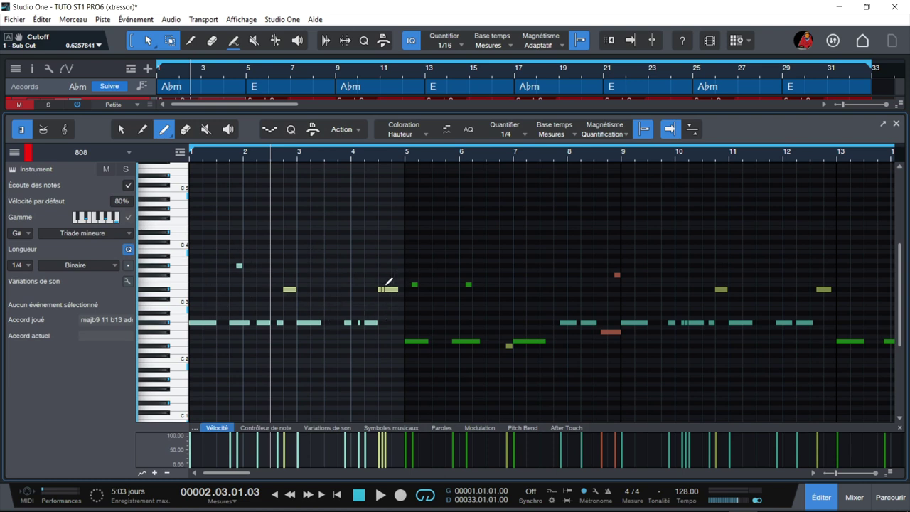
key(F2)
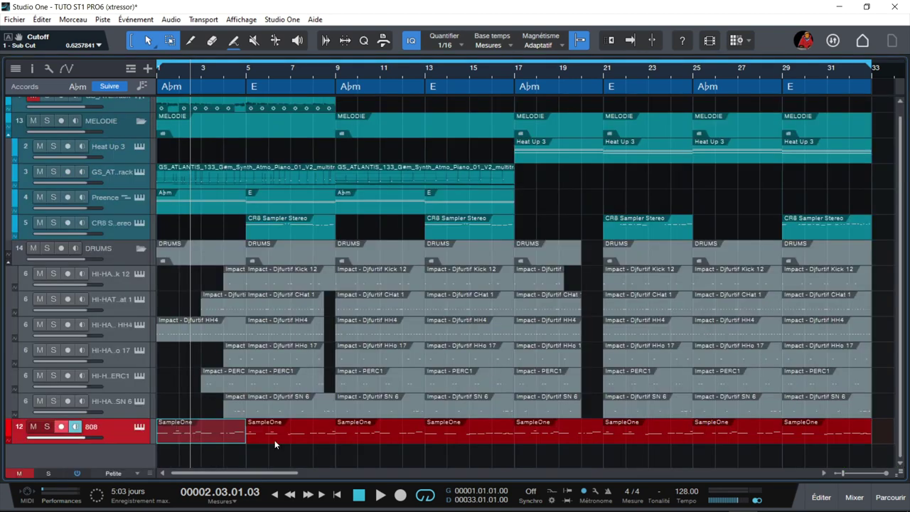
right_click(224, 441)
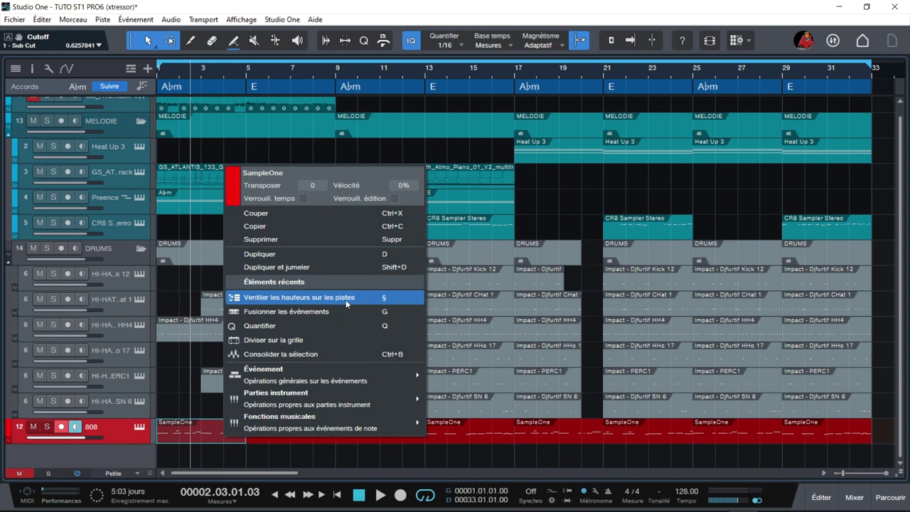
click(181, 435)
double_click(184, 431)
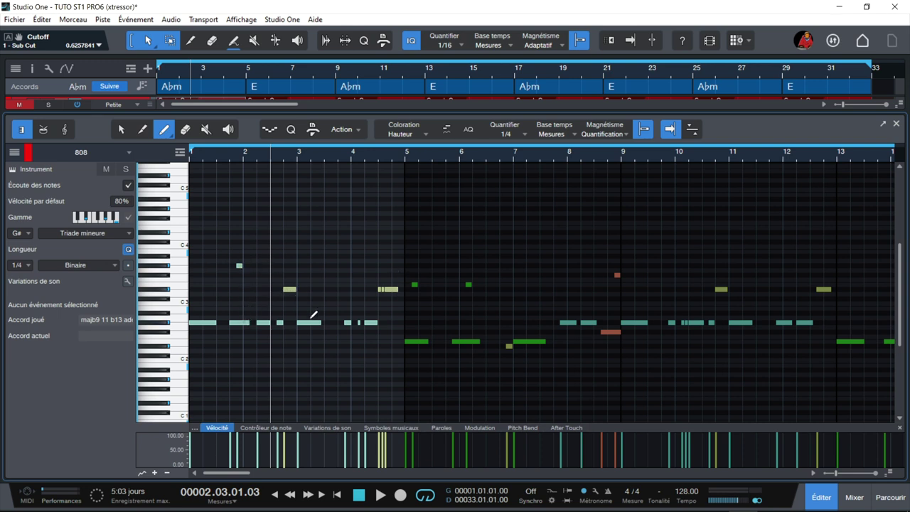
click(897, 124)
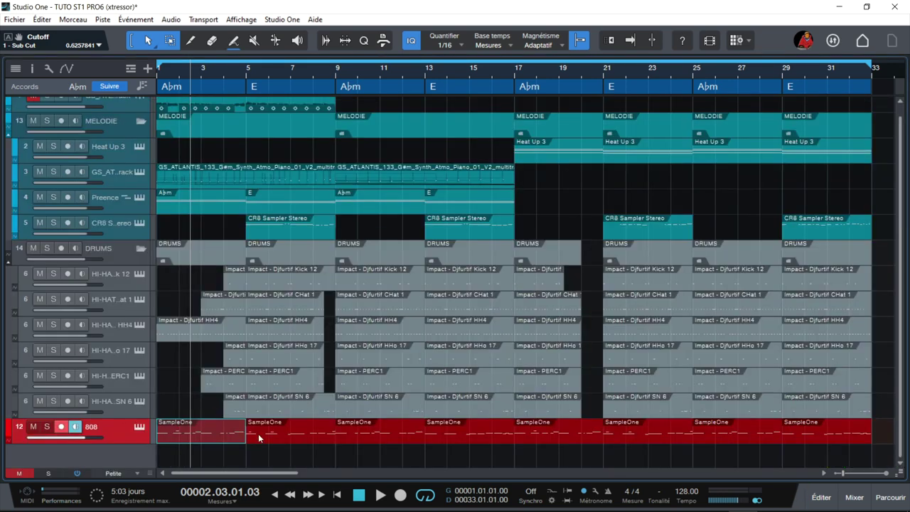
Try splitting the first 808 clip's pitches onto separate tracks, listen to it, and undo the split.
right_click(194, 438)
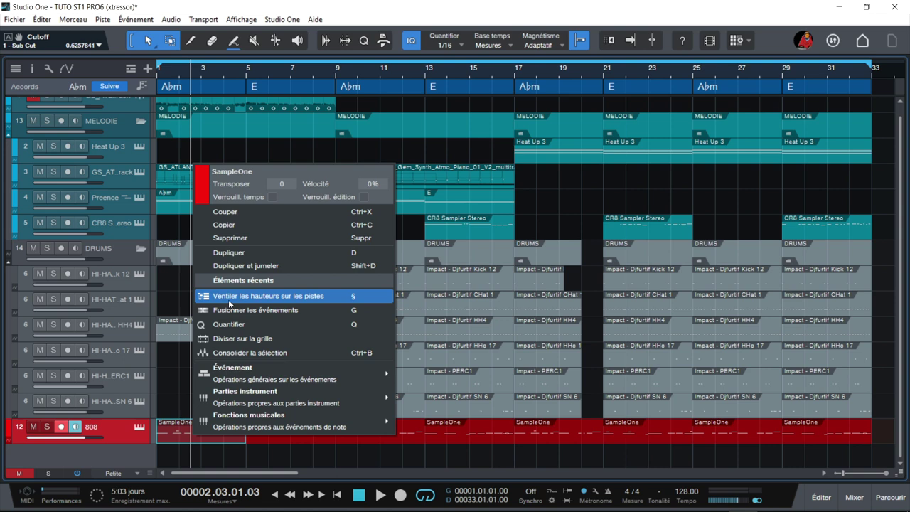
click(228, 299)
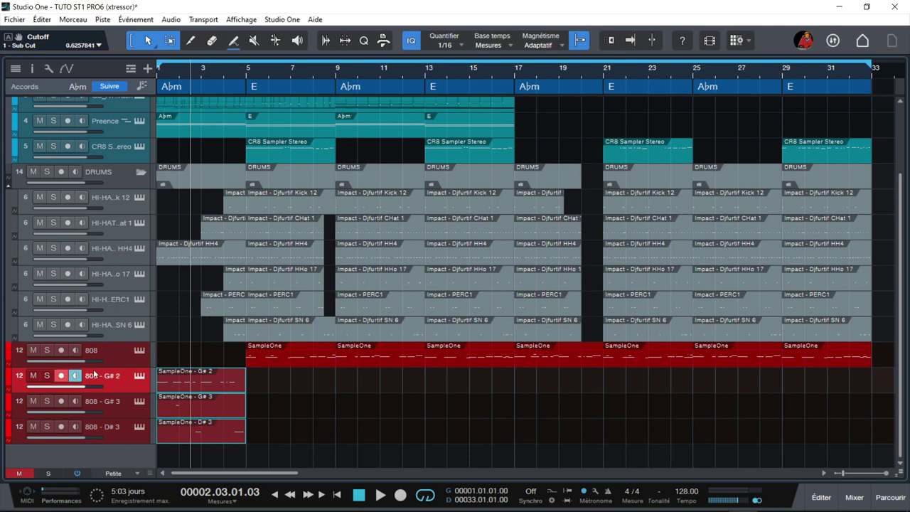
key(space)
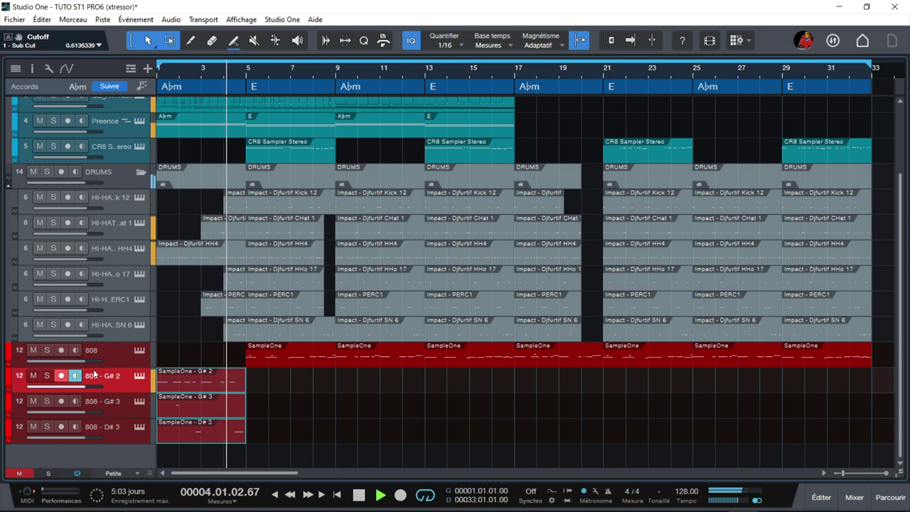
key(space)
key(ctrl+z)
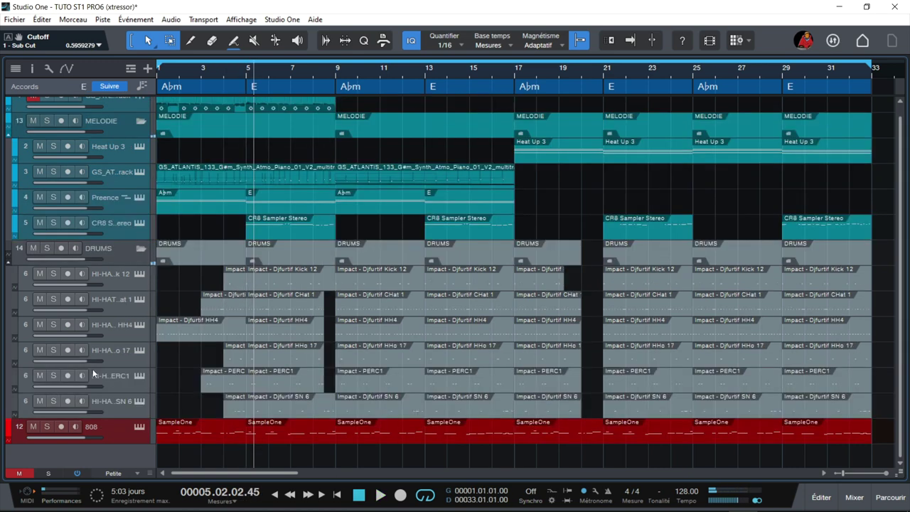
Play the intro from bar 1 to hear how the drums and 808 come in.
click(159, 74)
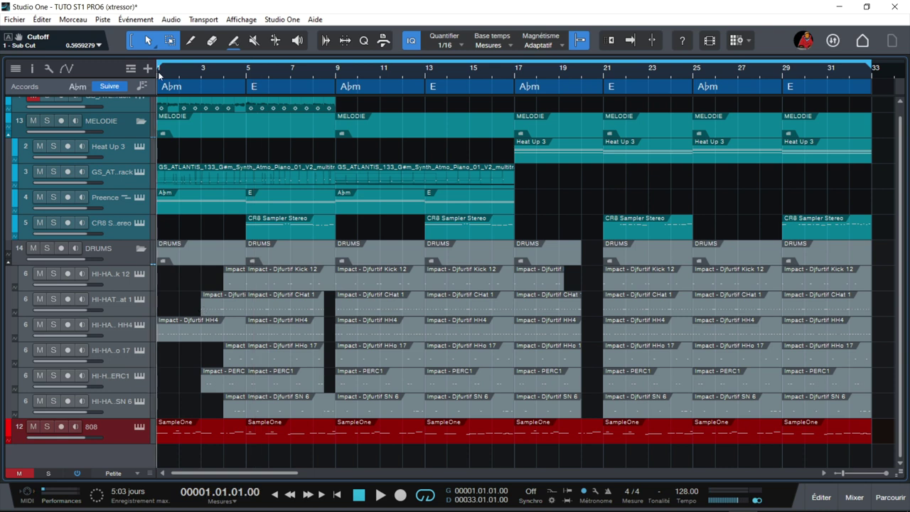
key(space)
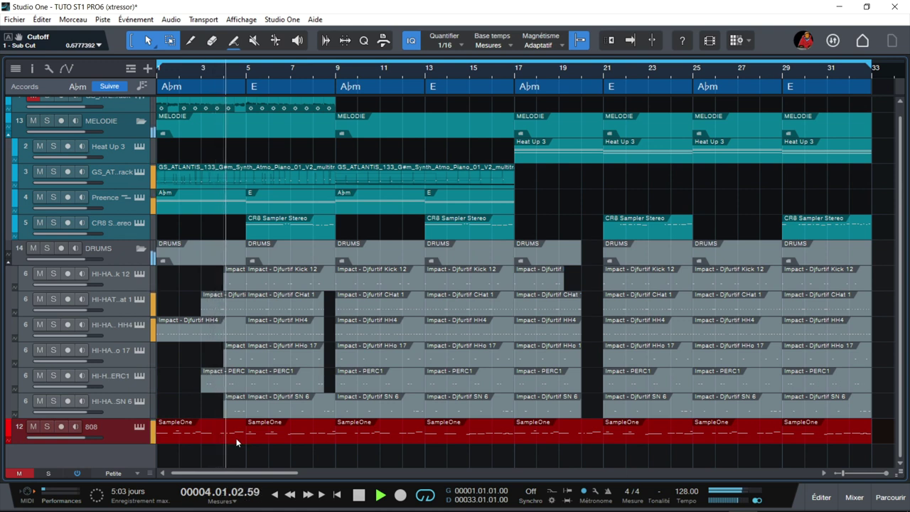
key(space)
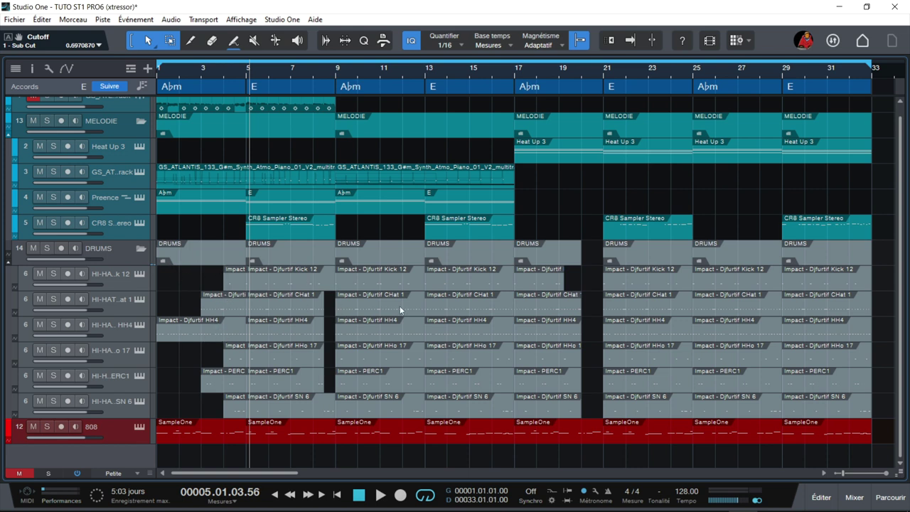
Trim the first HH4 hi-hat clip to start at bar 2 and the first 808 clip to start at bar 4.
click(158, 332)
drag(158, 331, 179, 332)
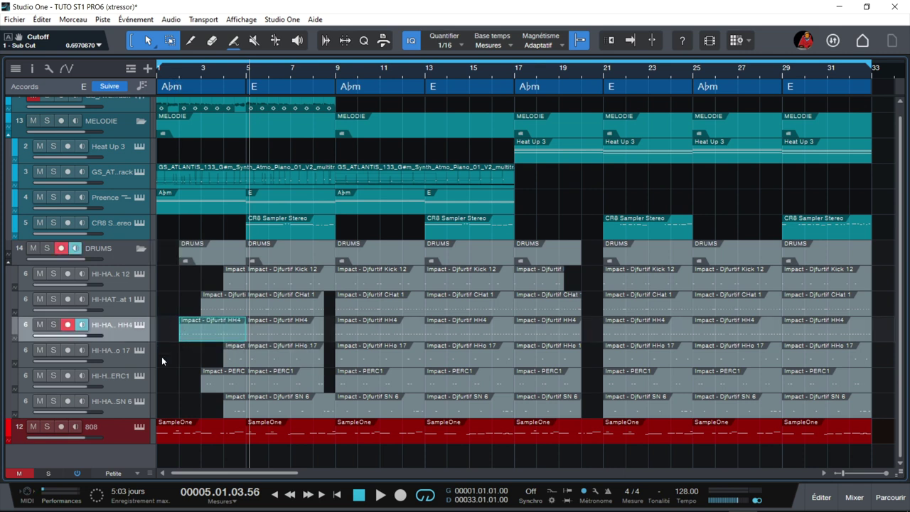
key(Home)
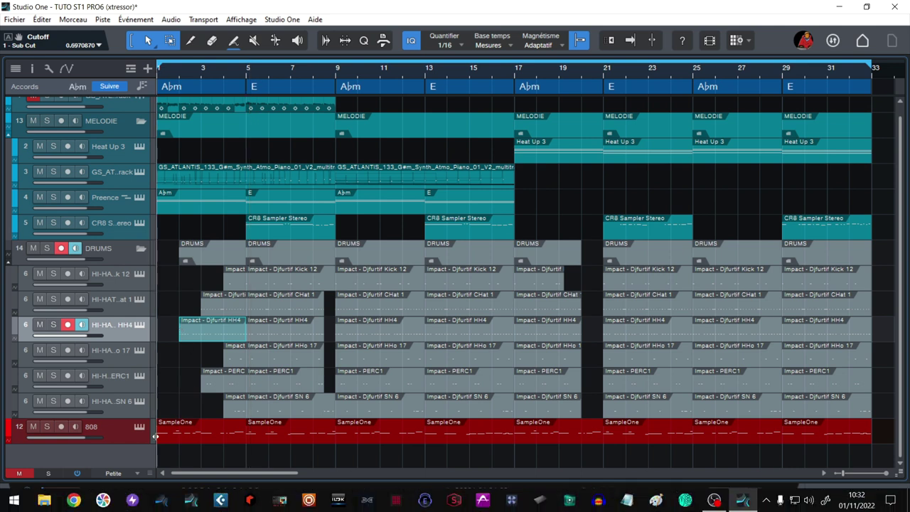
click(162, 433)
drag(158, 431, 224, 431)
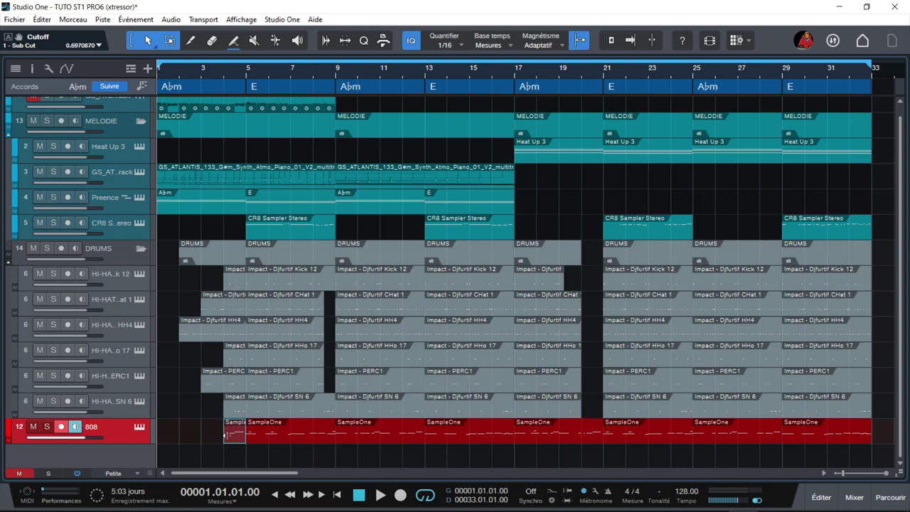
Play the arrangement from bar 1 past bar 9 to check the trimmed drum and 808 entries.
key(space)
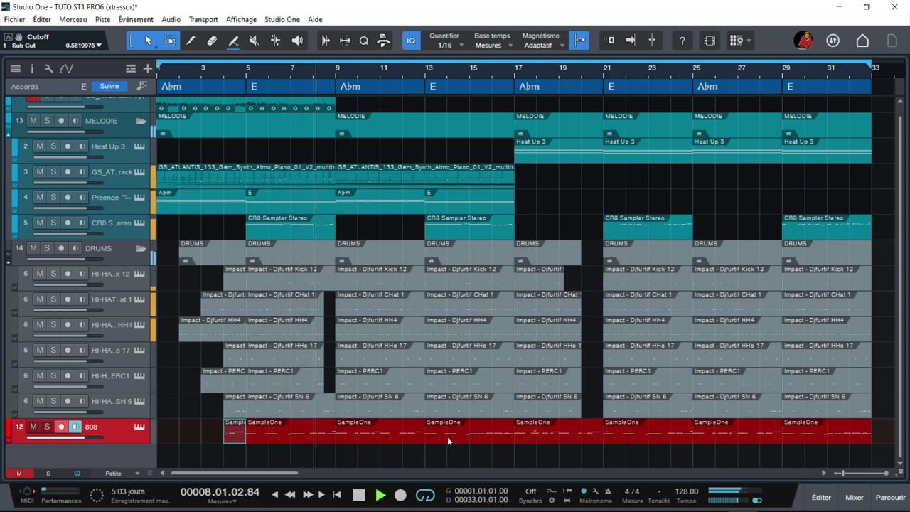
key(space)
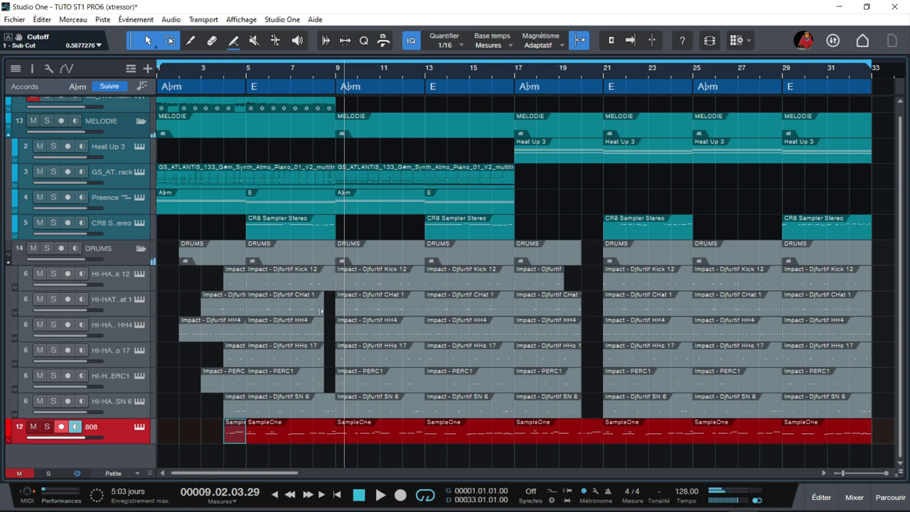
click(320, 304)
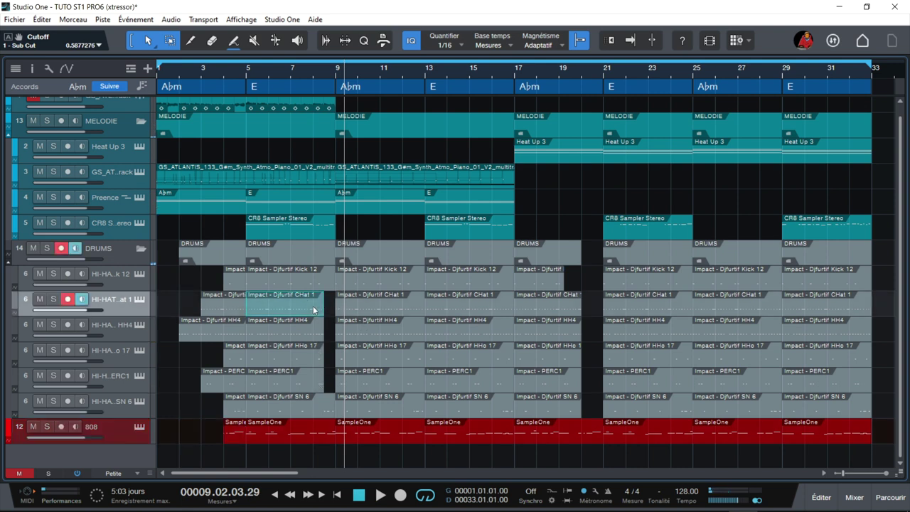
mouse_move(329, 299)
mouse_down()
mouse_move(297, 308)
mouse_move(338, 305)
mouse_move(324, 308)
mouse_up()
Shorten the final drum clips so Kick 12 and SN 6 end at bar 31, and CHat 1, HHo 17 and PERC1 at bar 32.
drag(288, 474, 339, 475)
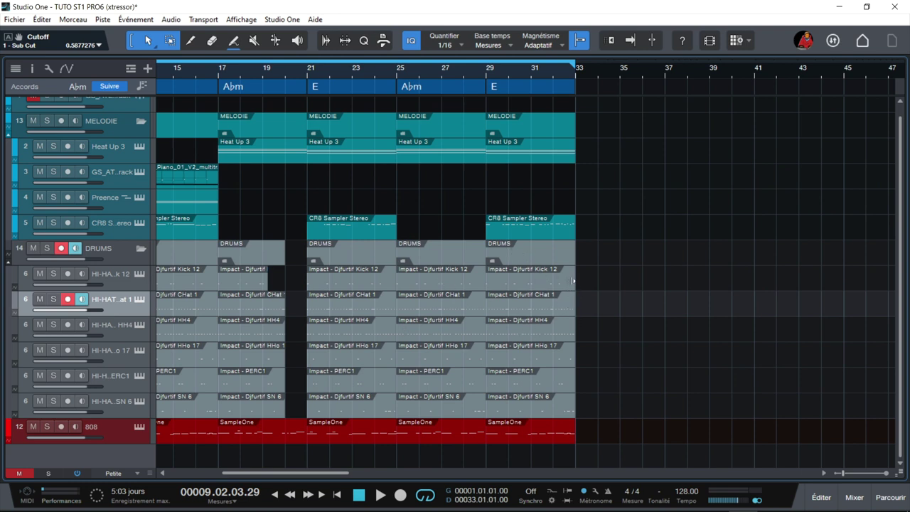
drag(573, 281, 528, 286)
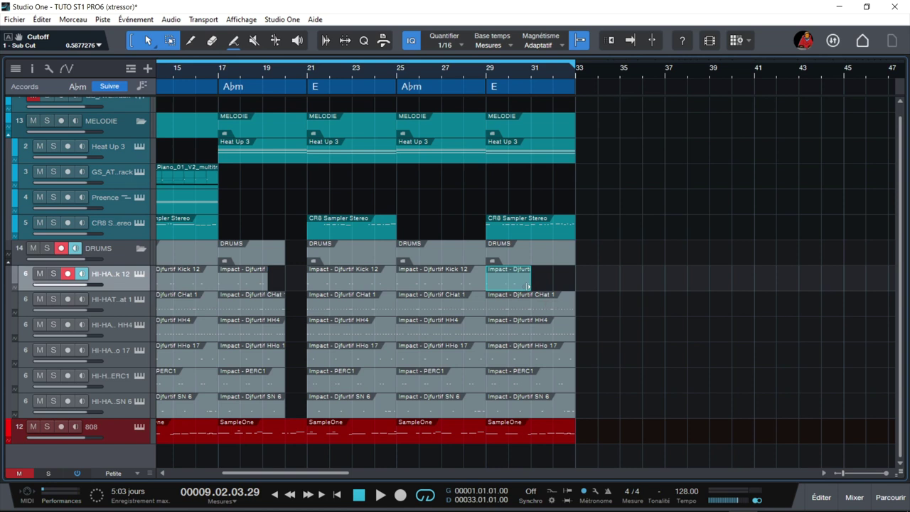
drag(575, 311, 556, 311)
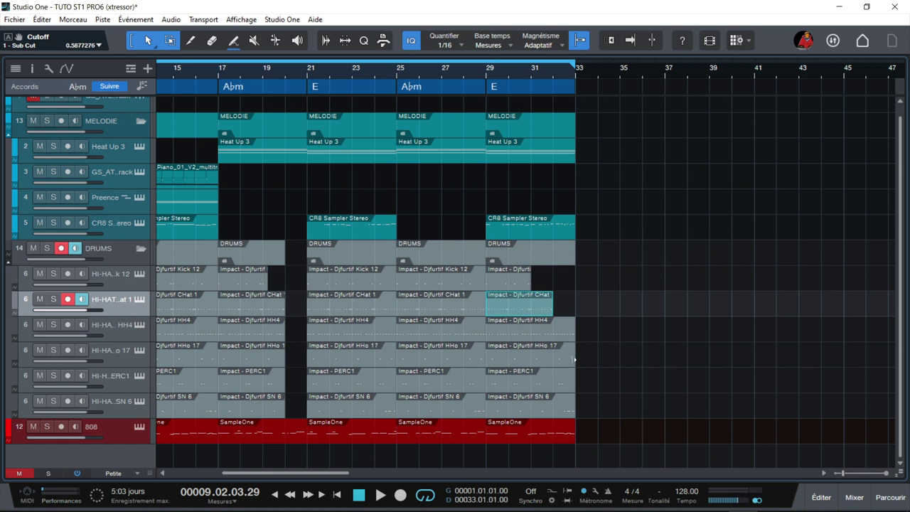
drag(573, 359, 531, 410)
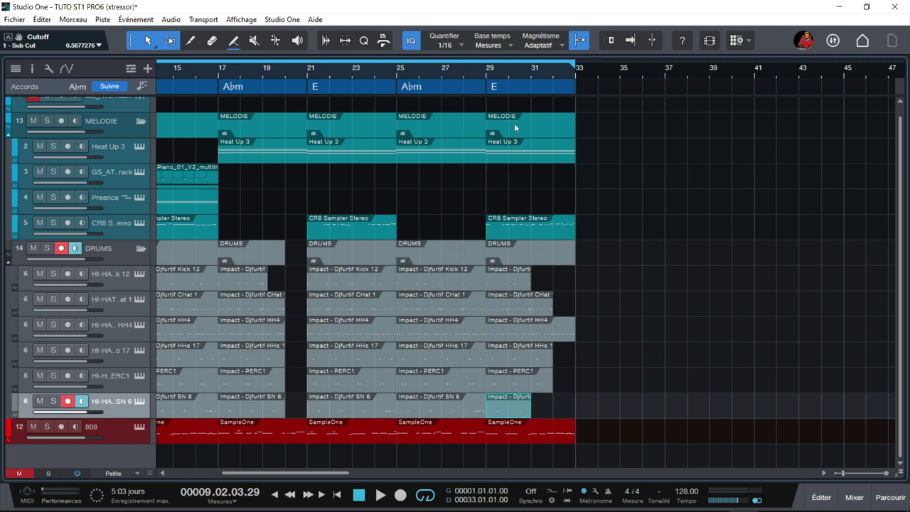
Play the ending from bar 29 to hear the shortened drum clips.
click(486, 72)
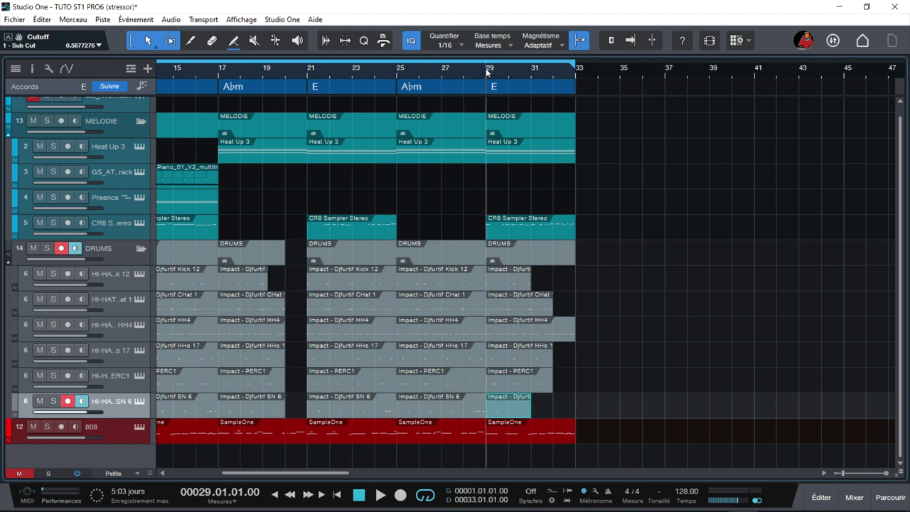
key(space)
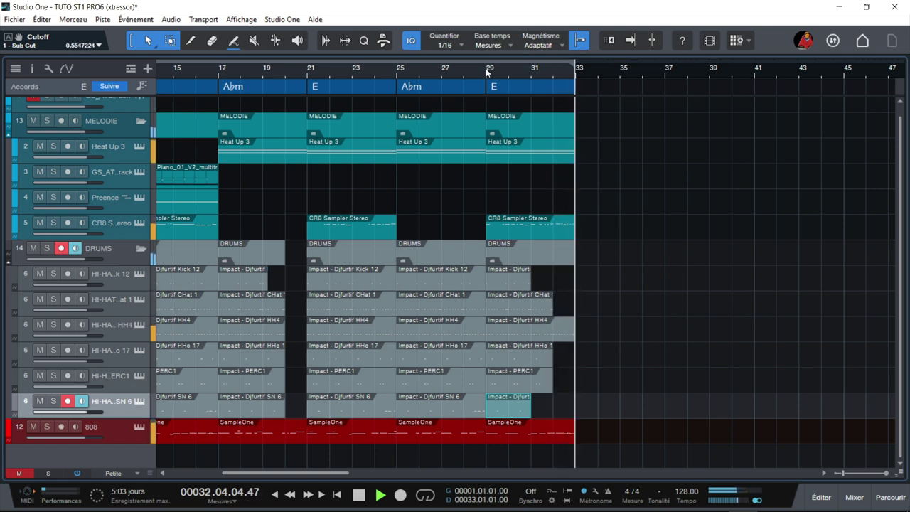
key(space)
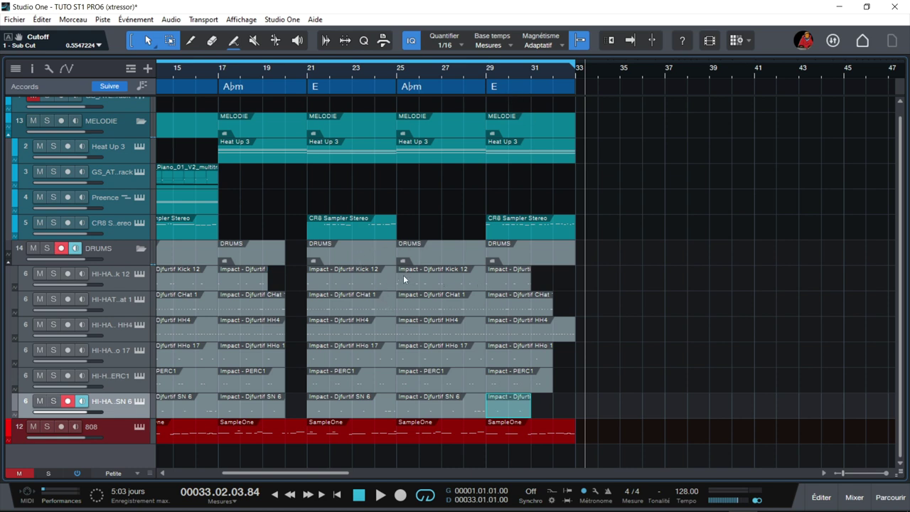
click(499, 436)
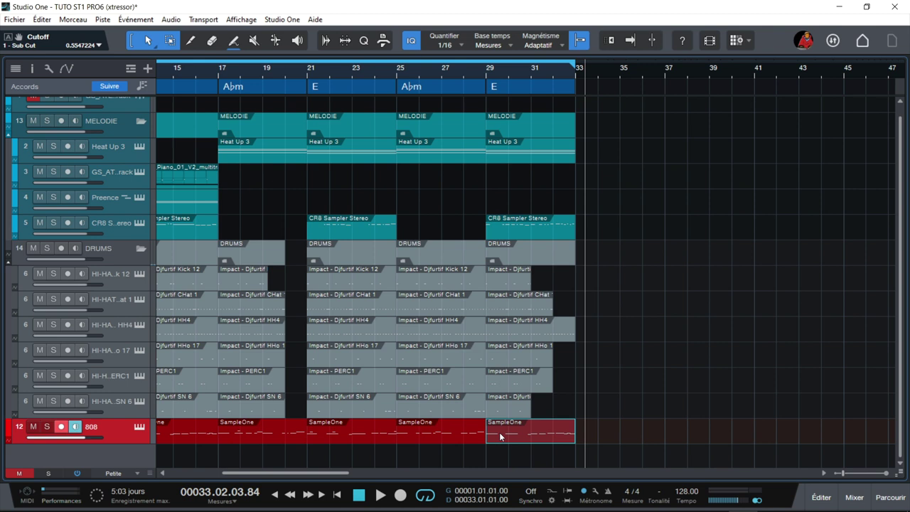
right_click(499, 432)
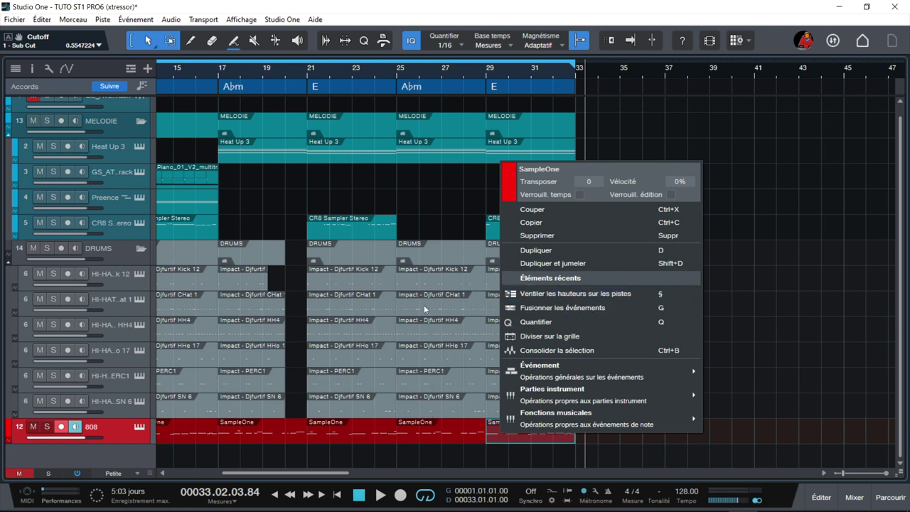
key(Escape)
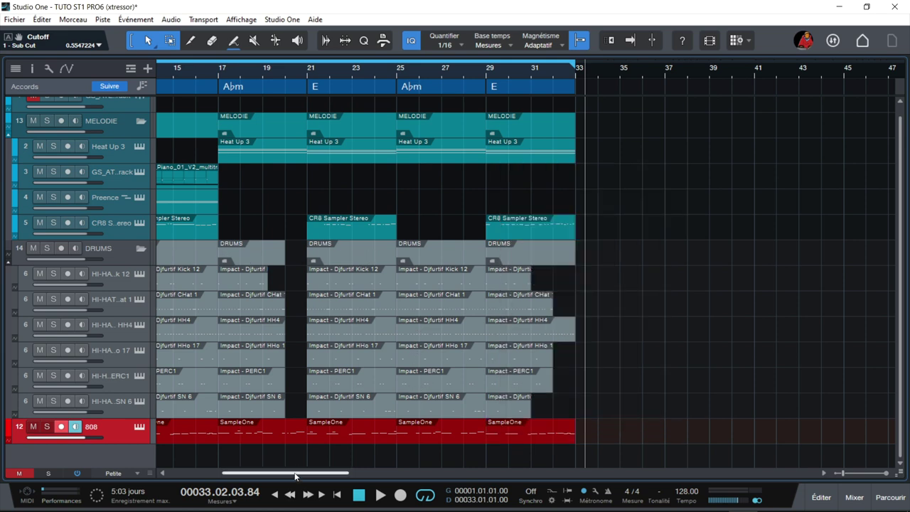
drag(294, 473, 236, 479)
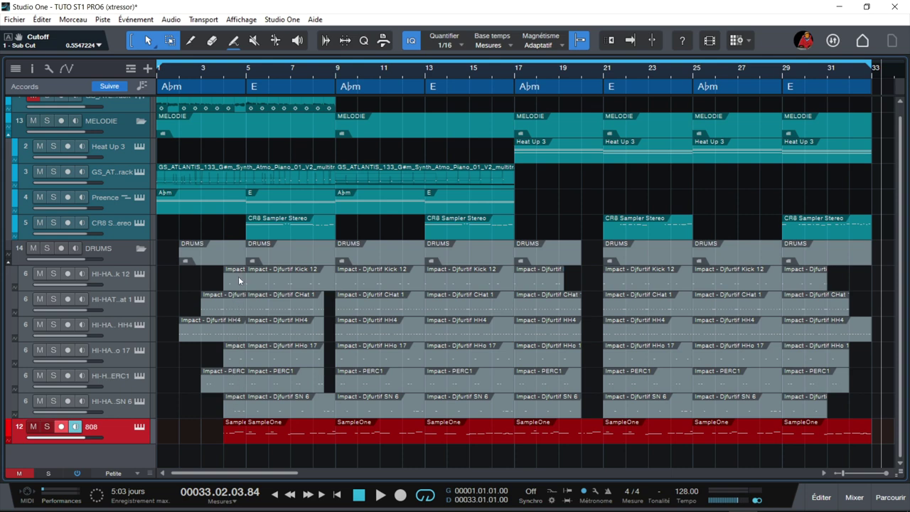
Collapse and re-expand the DRUMS folder, and check the SN 6 track's channel in the mixer.
click(142, 249)
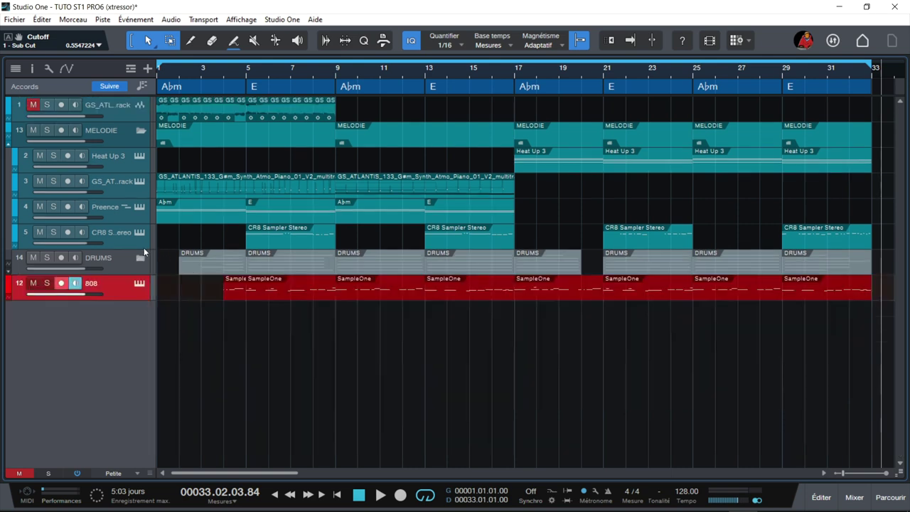
click(142, 258)
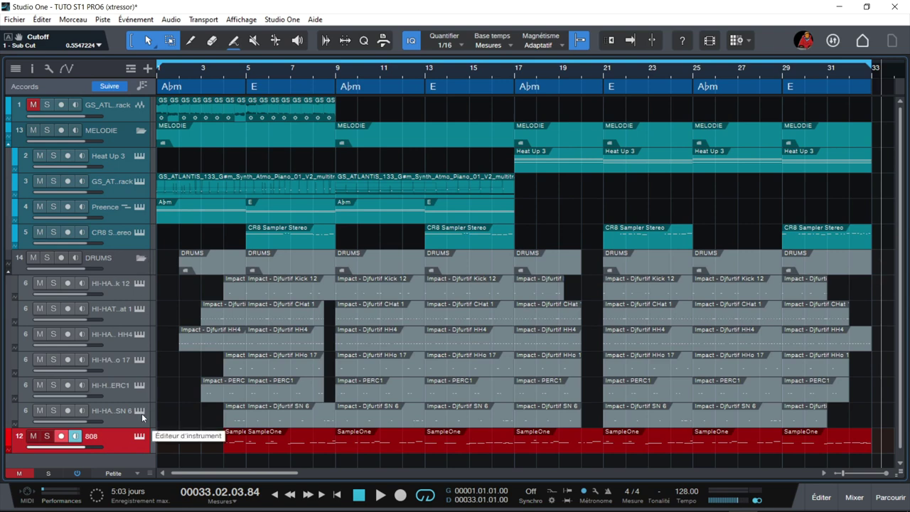
click(119, 418)
key(F3)
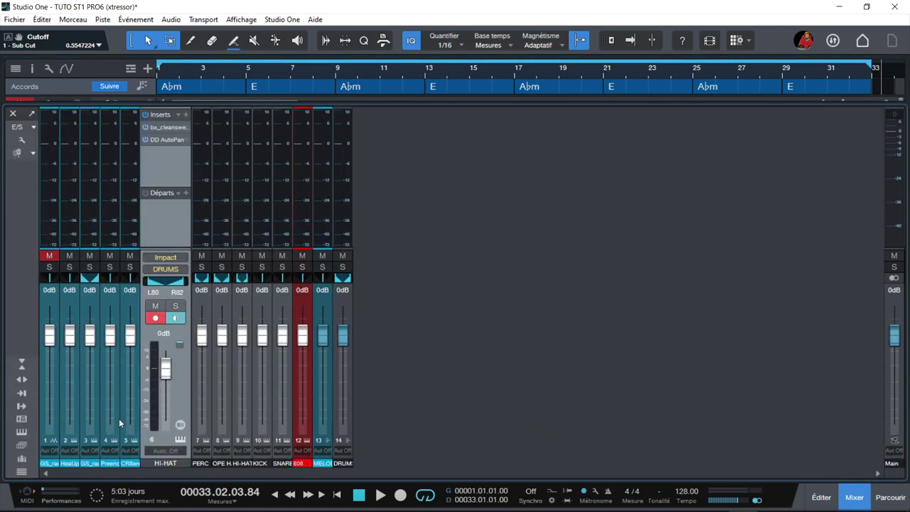
key(F3)
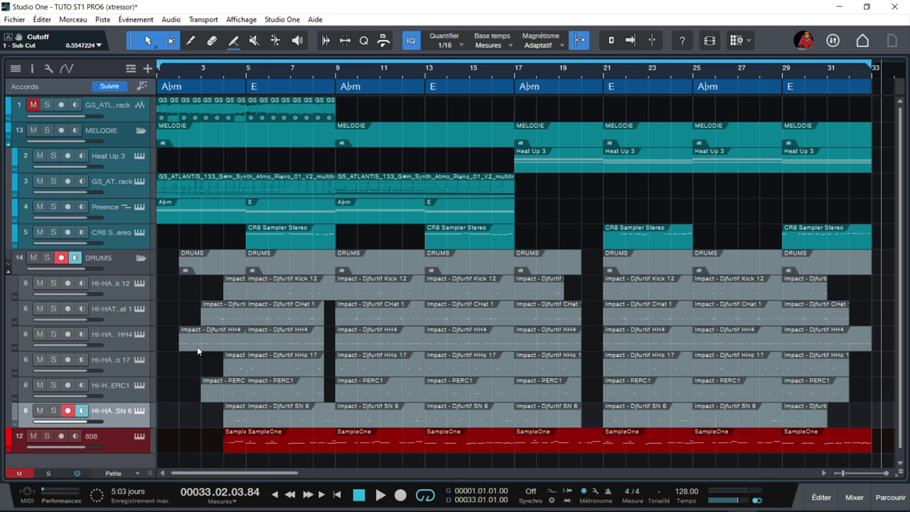
Select all six drum tracks and view the option for putting them in a folder.
shift+click(122, 289)
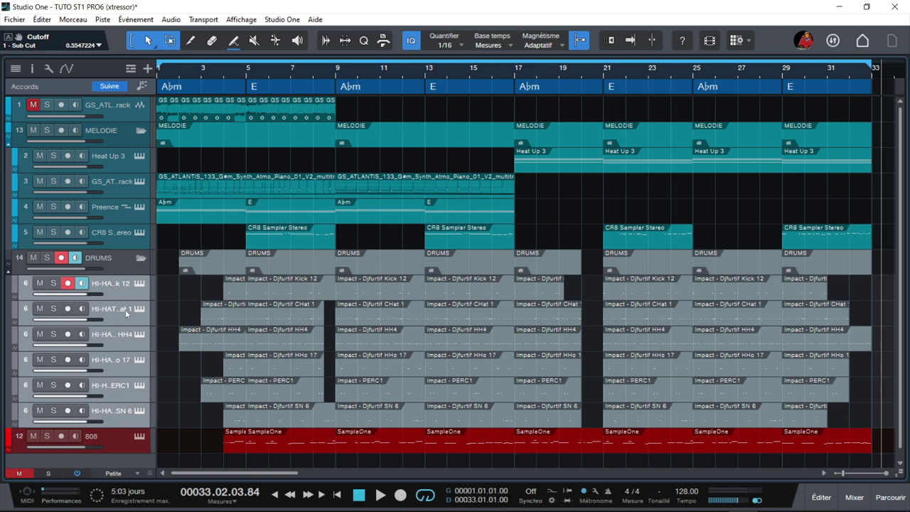
right_click(118, 420)
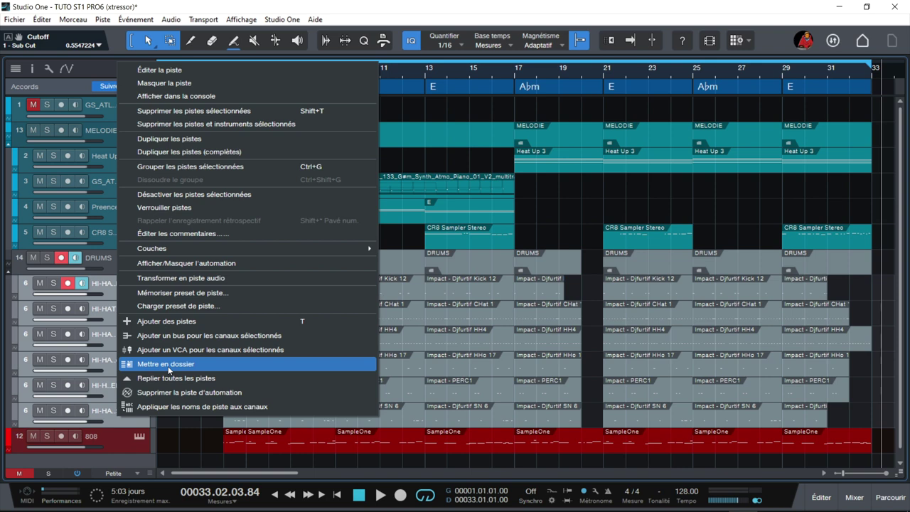
click(107, 266)
click(122, 267)
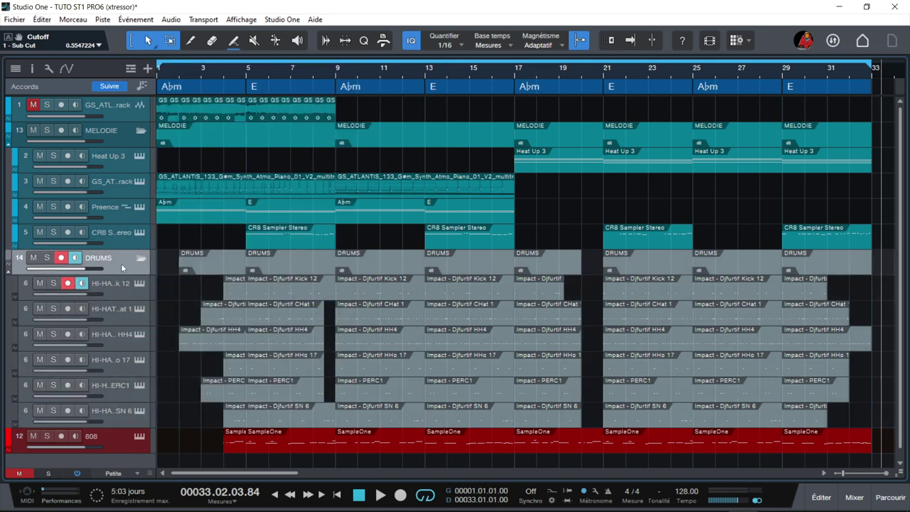
Enlarge the DRUMS folder track to view its bus assignment options, and collapse the folder.
drag(121, 274, 123, 289)
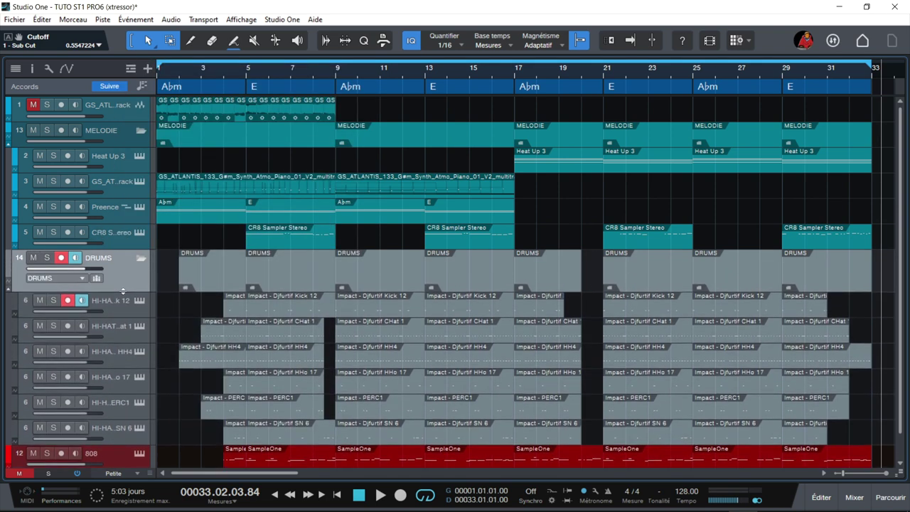
click(83, 278)
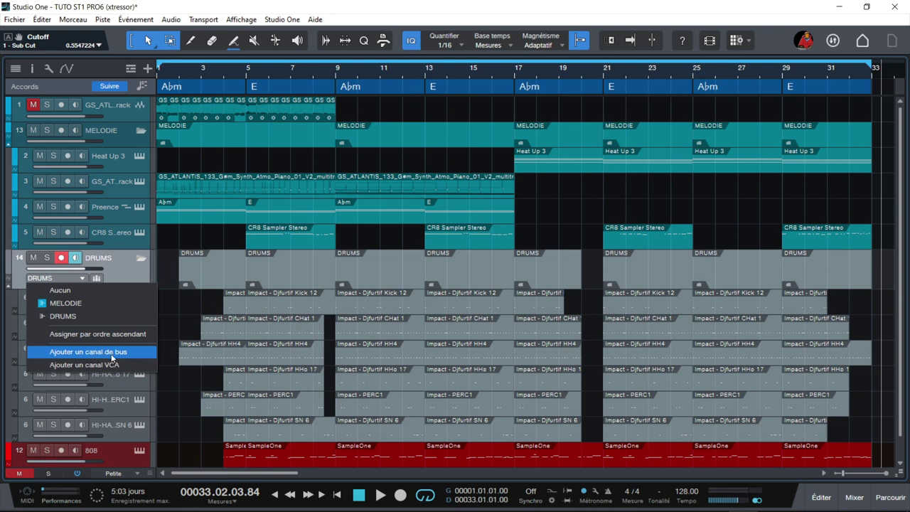
click(133, 262)
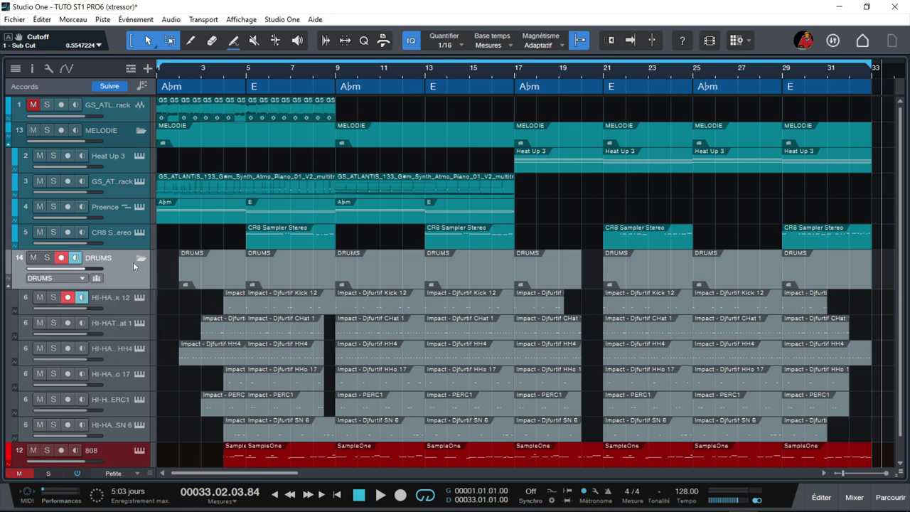
click(142, 260)
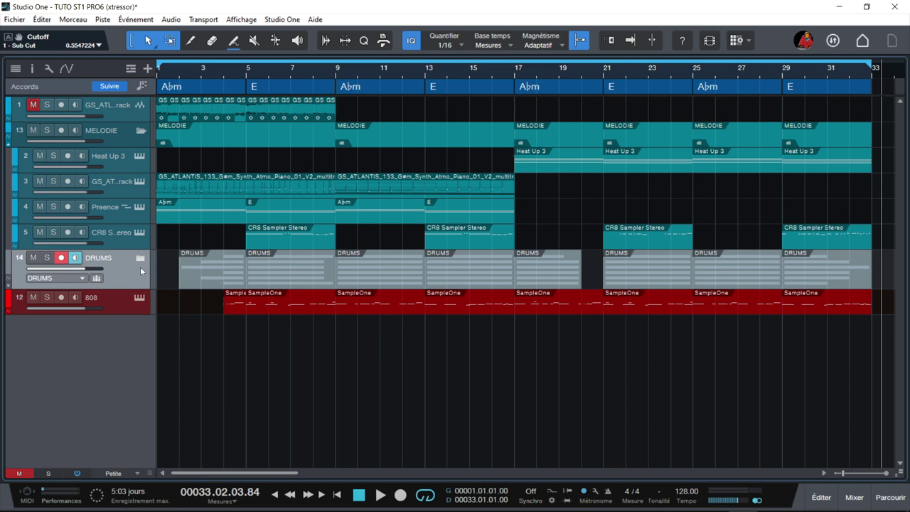
Show the mixer, narrow the HI-HAT channel and widen the DRUMS, MELODIE and 808 channels.
key(F3)
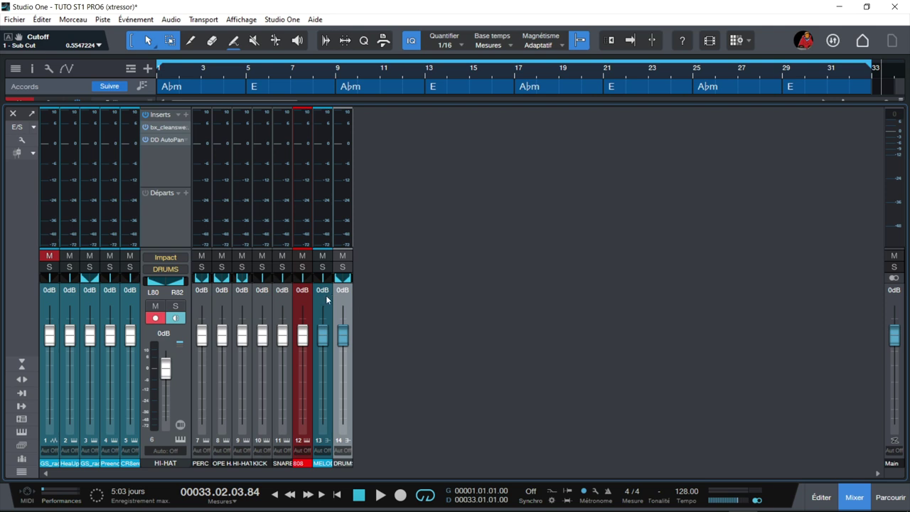
click(327, 299)
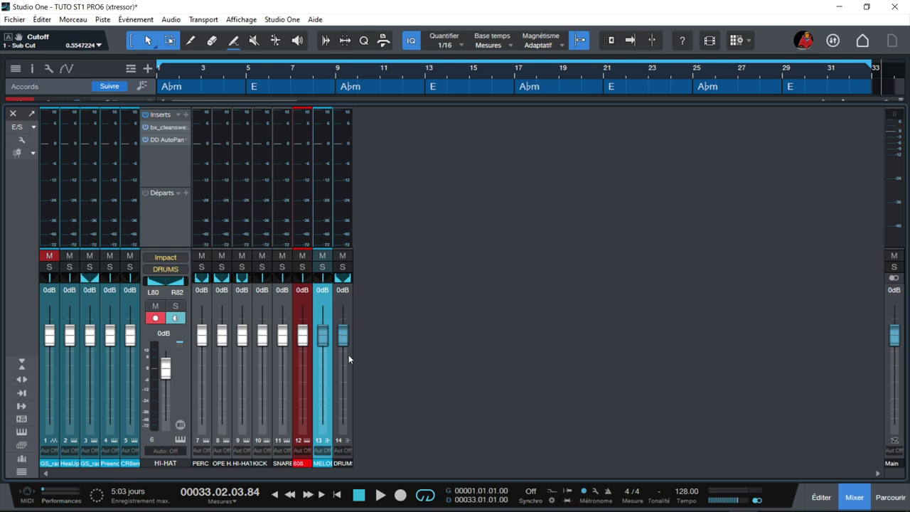
double_click(187, 370)
double_click(319, 301)
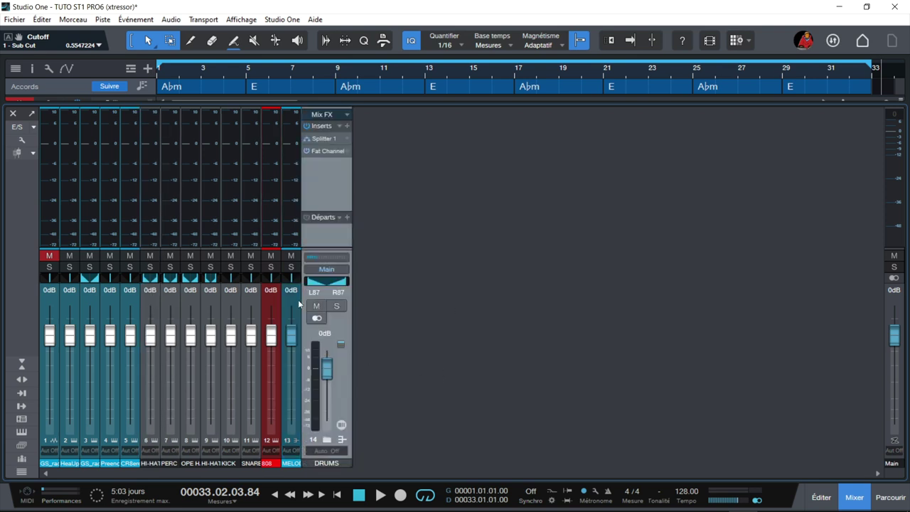
double_click(298, 304)
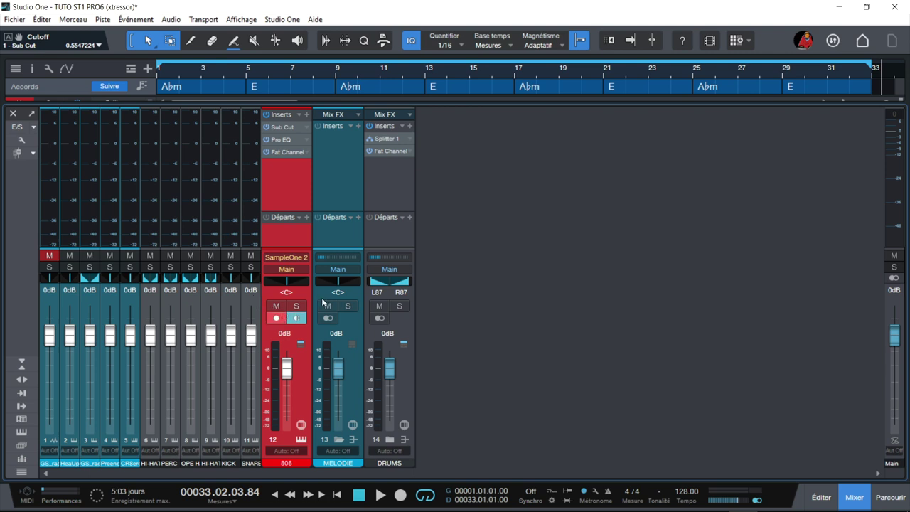
Try widening all mixer channels at once and the HI-HAT channel alone, restoring the narrow layout each time.
click(22, 380)
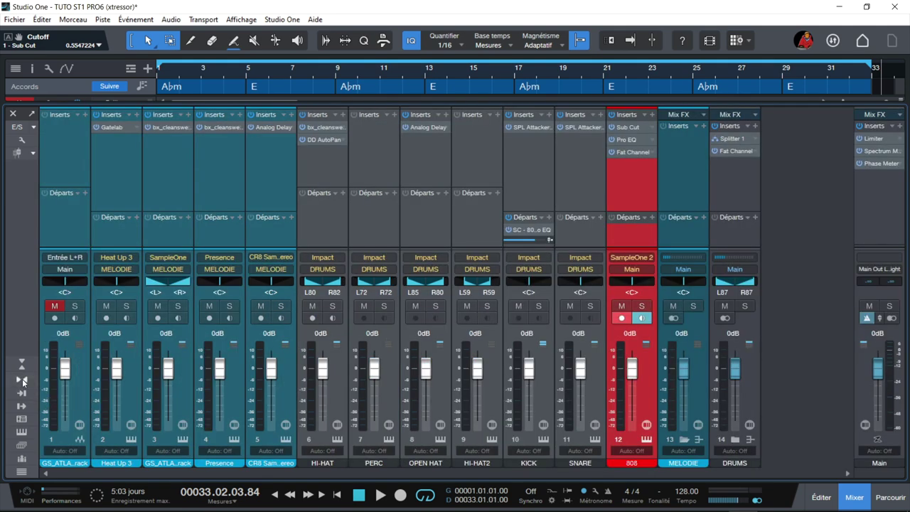
click(22, 380)
click(22, 380)
click(22, 380)
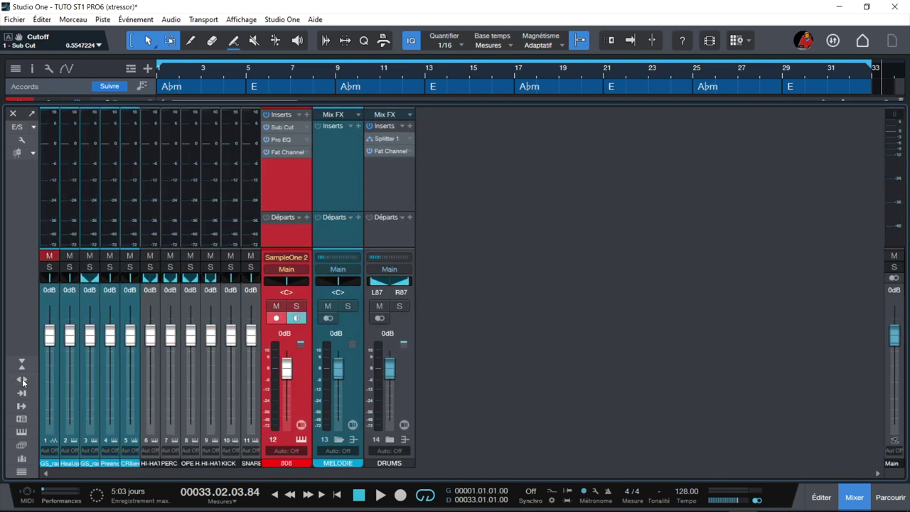
double_click(144, 298)
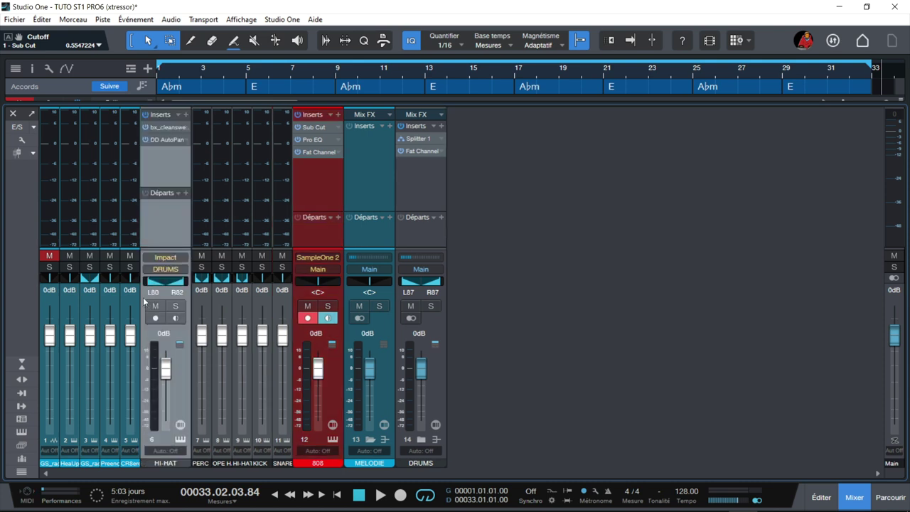
double_click(144, 301)
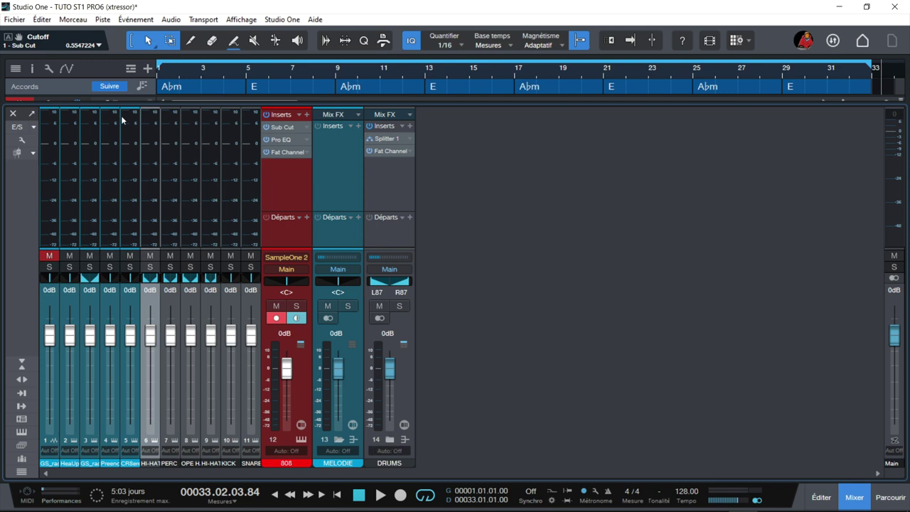
Turn on channel icons (Icônes de canal) in the mixer's display options.
click(23, 138)
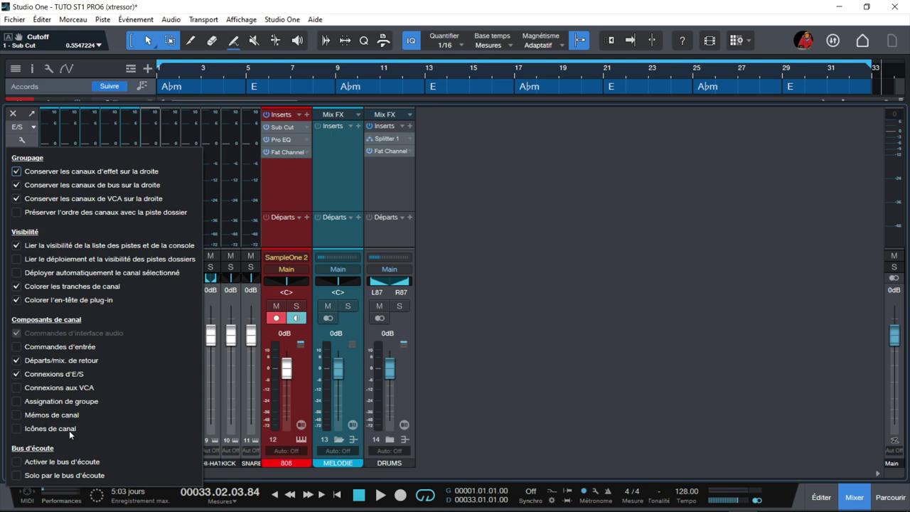
click(17, 429)
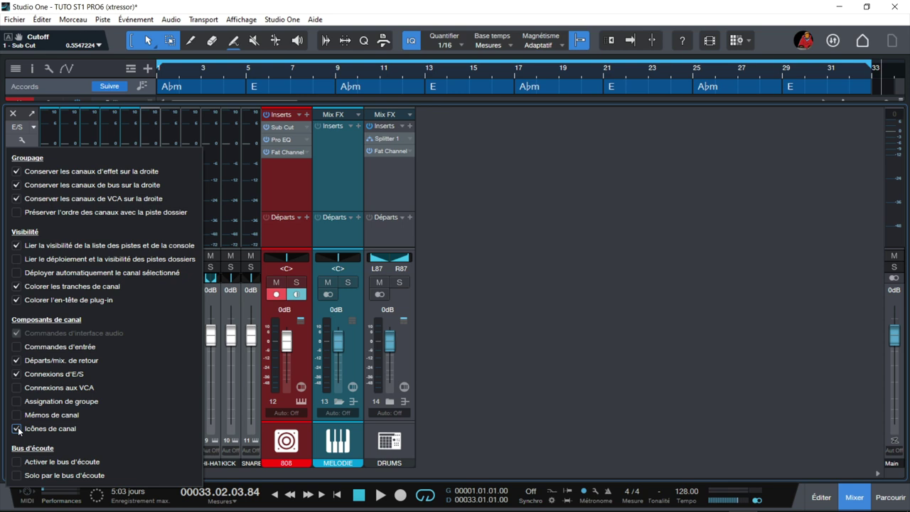
click(398, 443)
Examine the icons offered for the DRUMS channel in the Cuivres, Batterie, Guitares, Claviers and Autres categories.
click(392, 444)
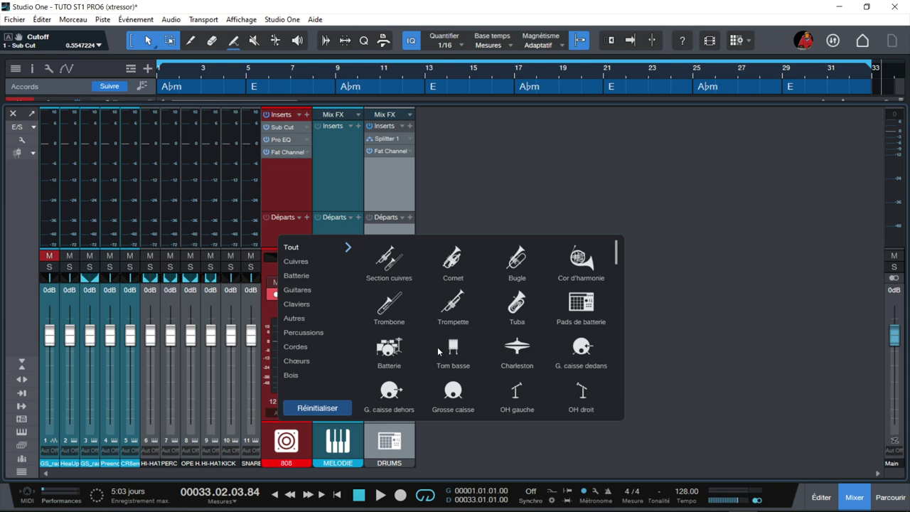
click(295, 263)
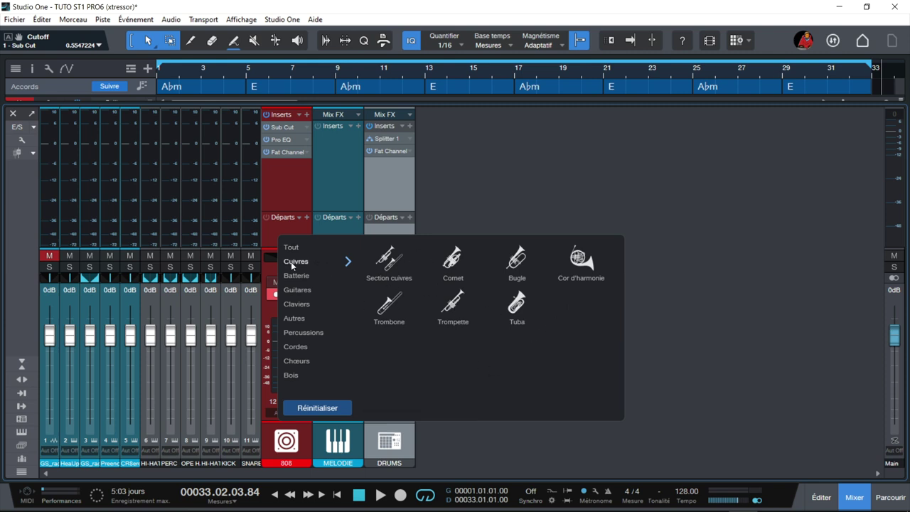
click(302, 276)
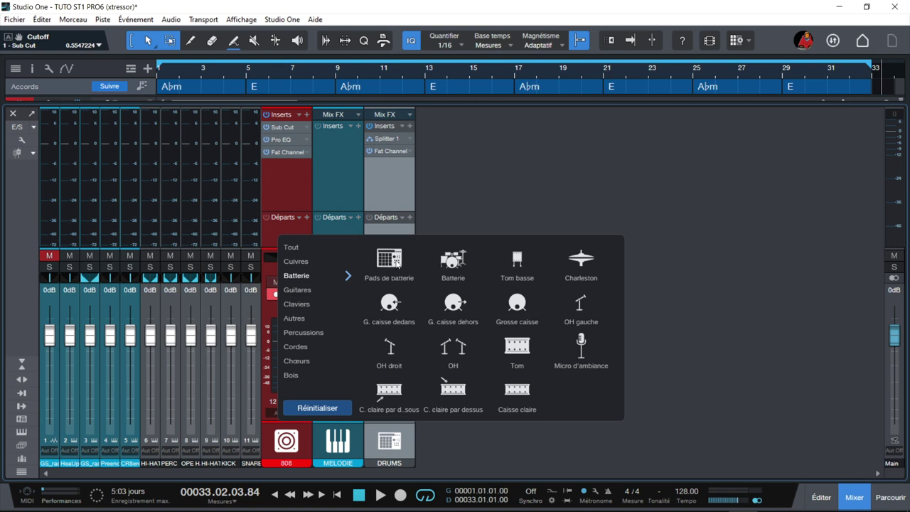
click(301, 290)
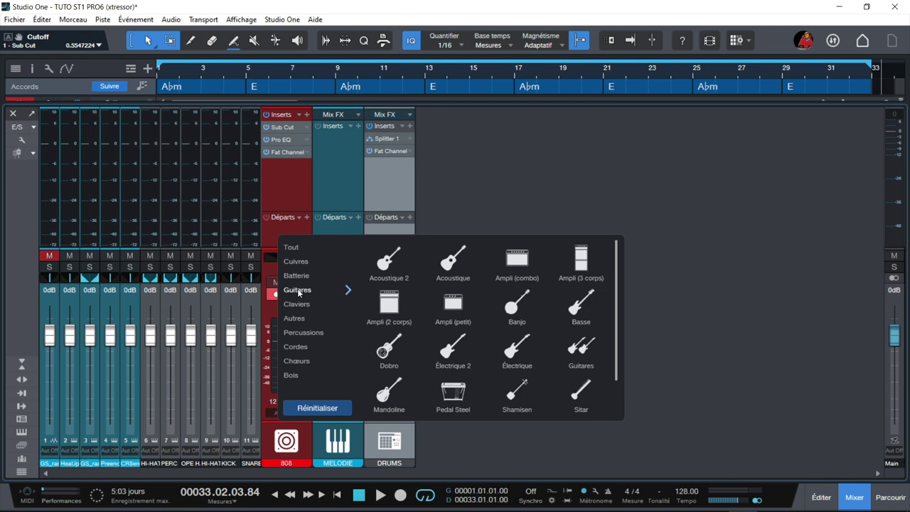
click(295, 305)
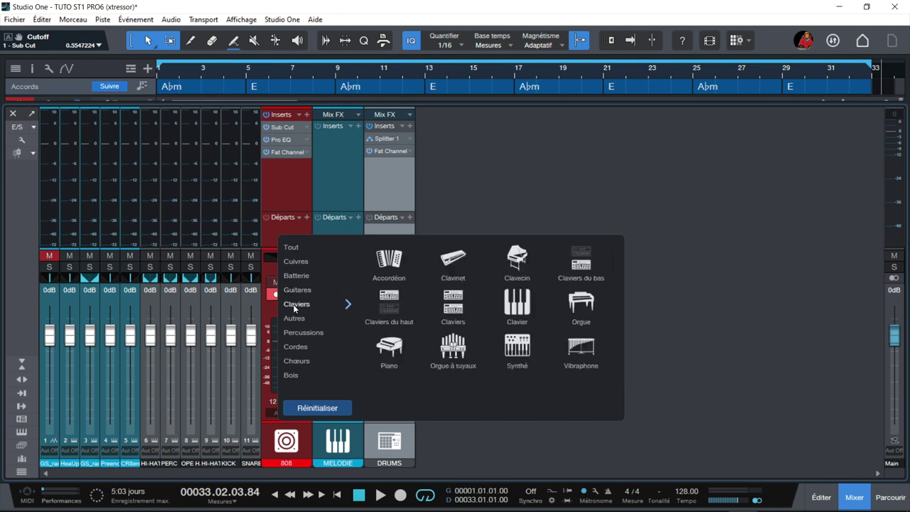
click(294, 320)
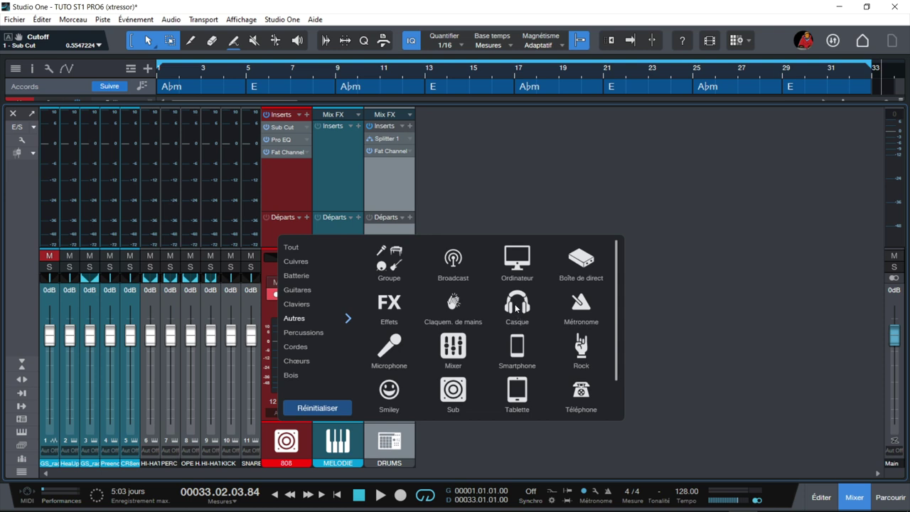
click(667, 299)
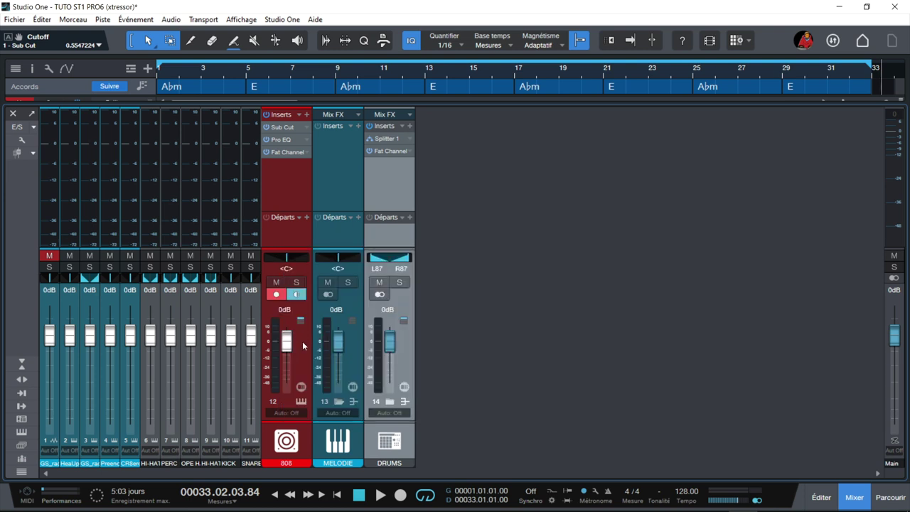
Add a shared bus for the 808, MELODIE and DRUMS channels.
click(302, 341)
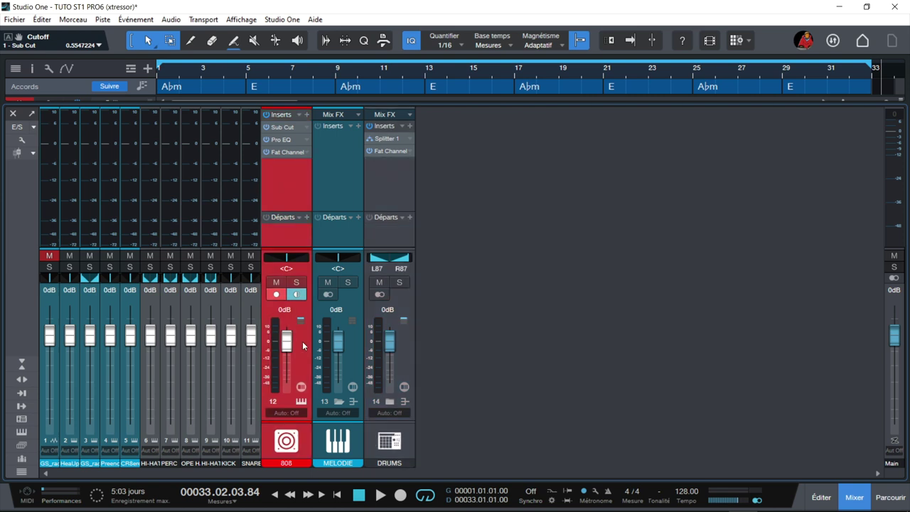
ctrl+click(352, 341)
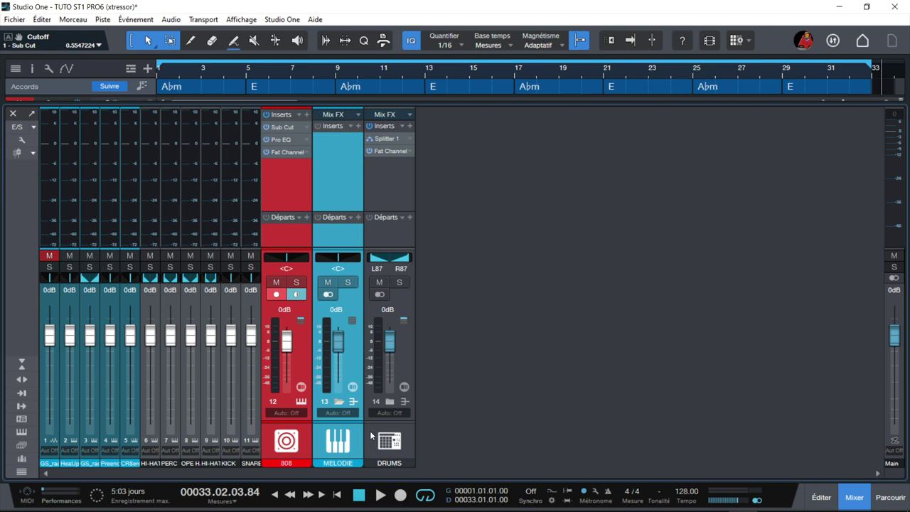
ctrl+click(406, 328)
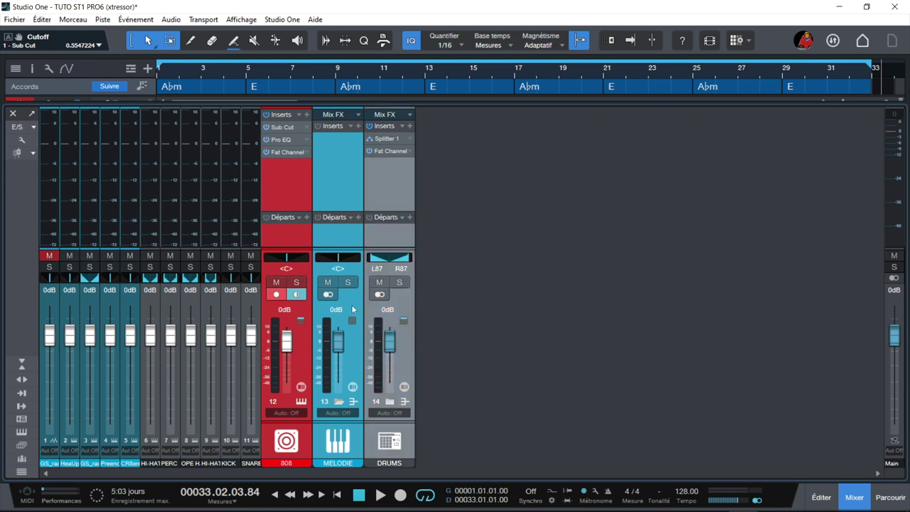
right_click(410, 348)
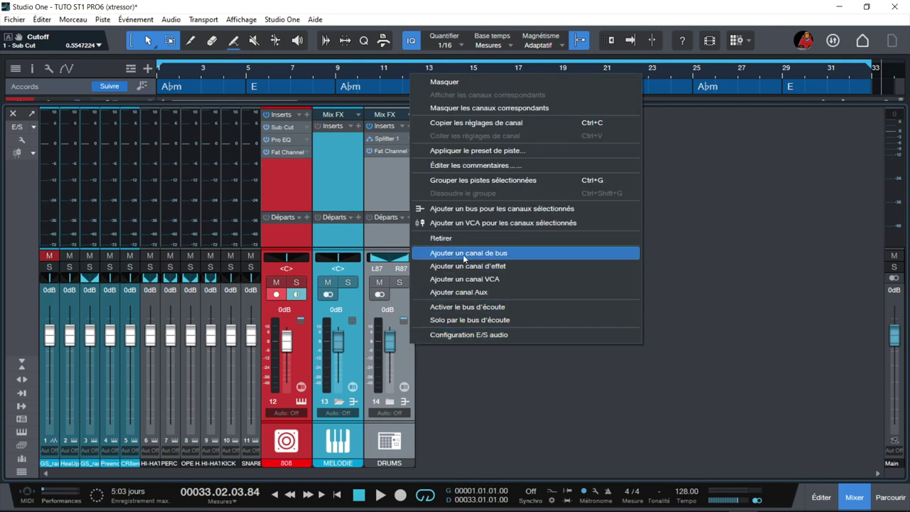
click(506, 209)
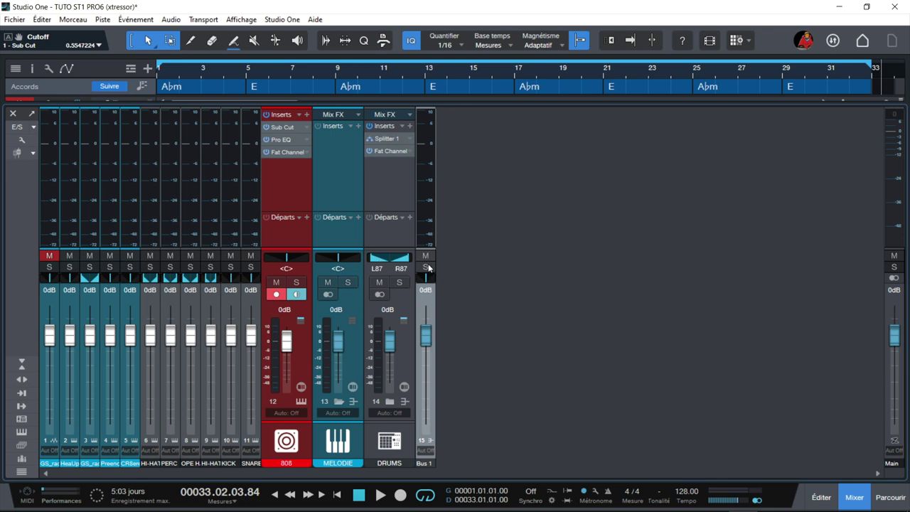
Widen the new bus channel and rename it "master".
click(420, 302)
double_click(441, 463)
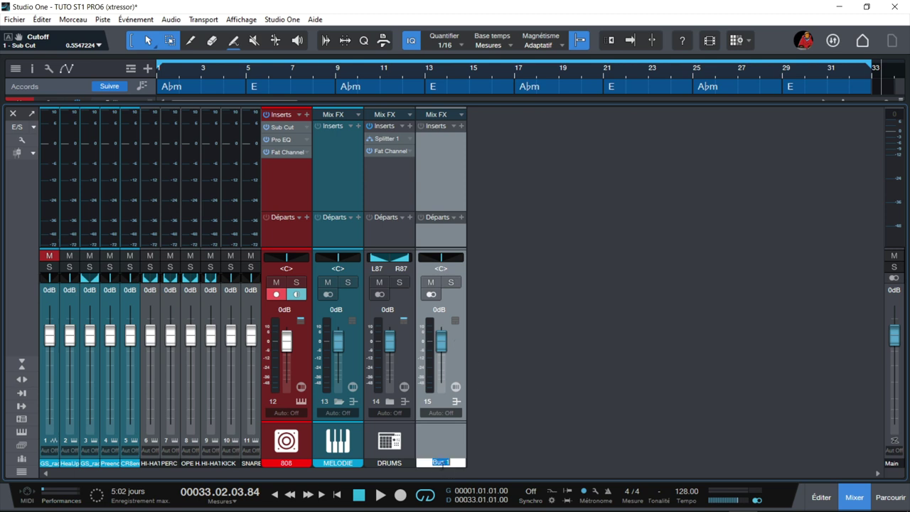
text(master)
key(Return)
Give the master bus the headphones icon (Casque) and colour its channel dark blue.
click(441, 442)
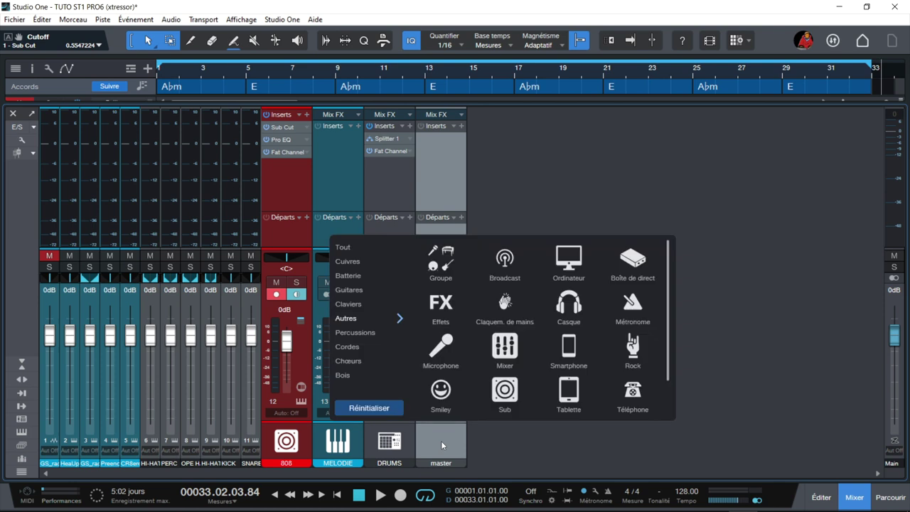
click(569, 305)
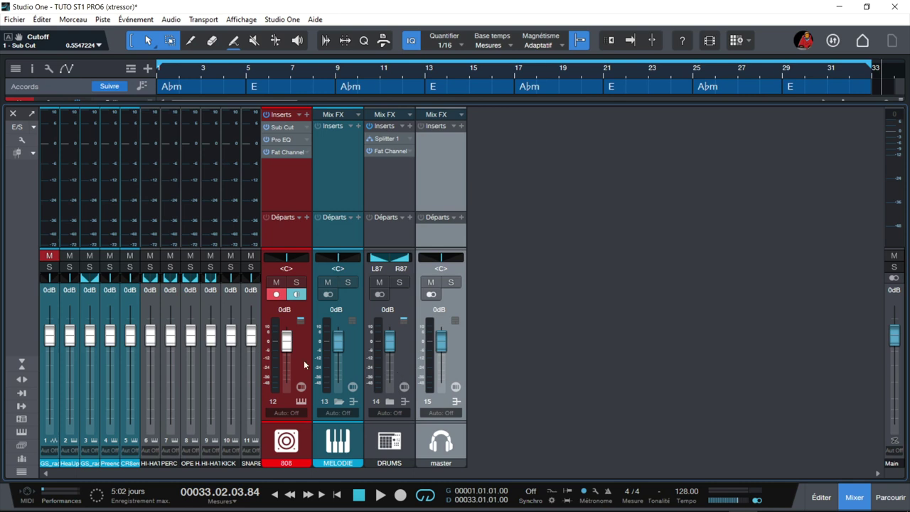
click(421, 462)
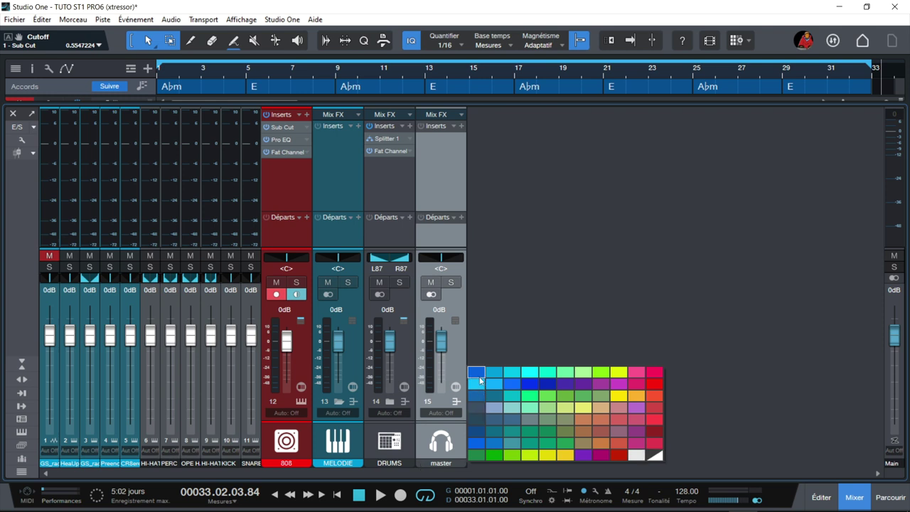
click(544, 382)
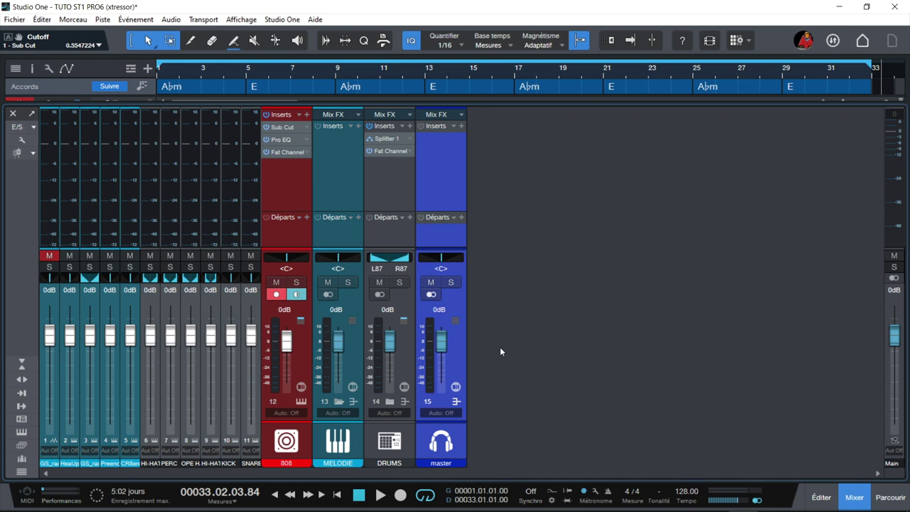
click(406, 362)
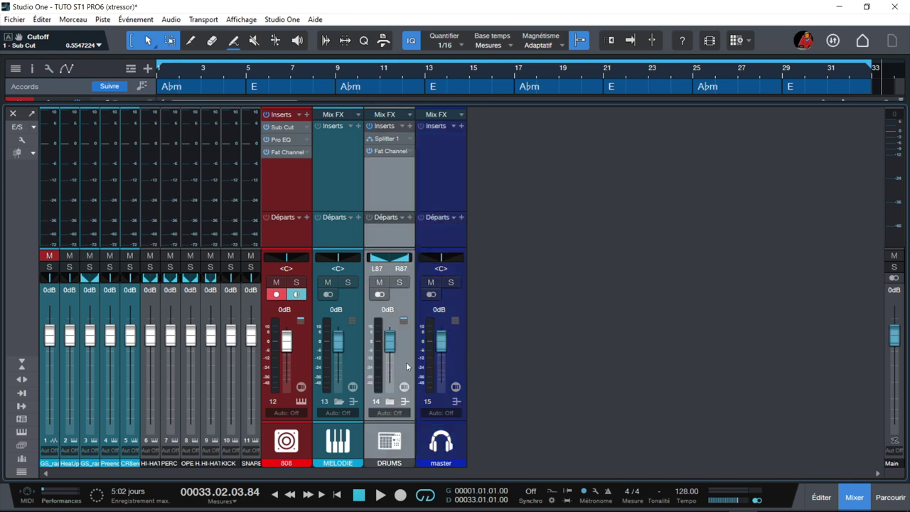
click(443, 390)
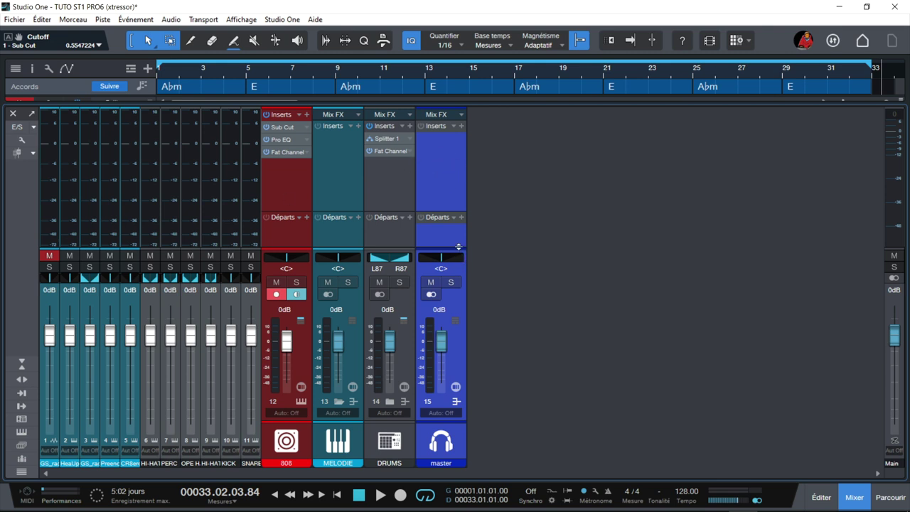
Enlarge the mixer view and move the Limiter insert from the Main channel to the master bus.
drag(458, 248, 627, 209)
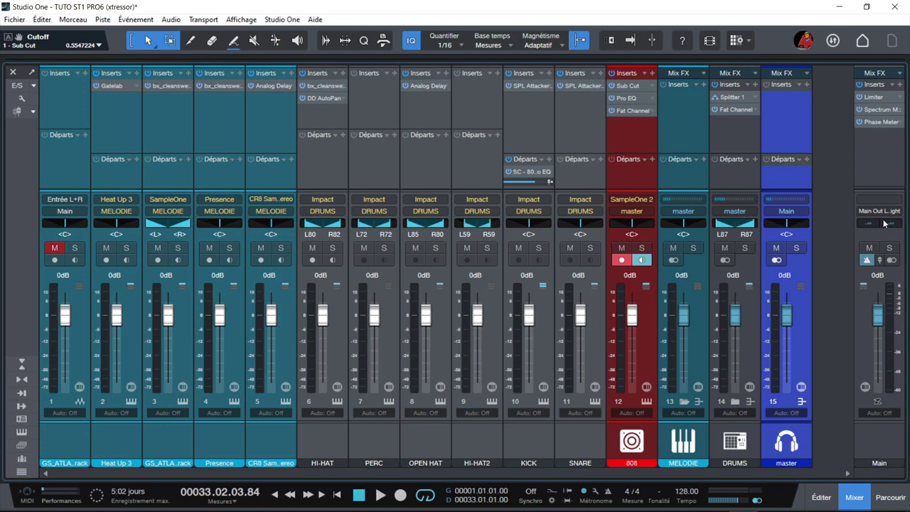
drag(885, 100, 777, 97)
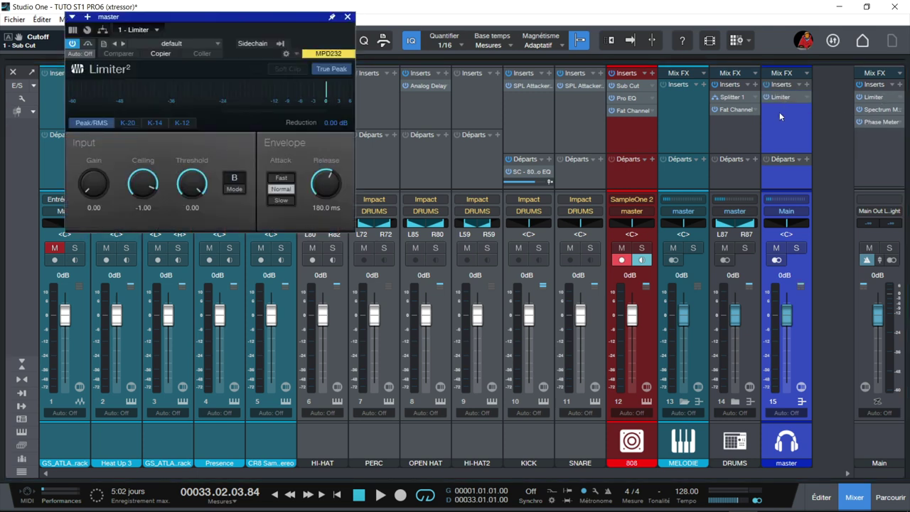
click(900, 98)
click(795, 239)
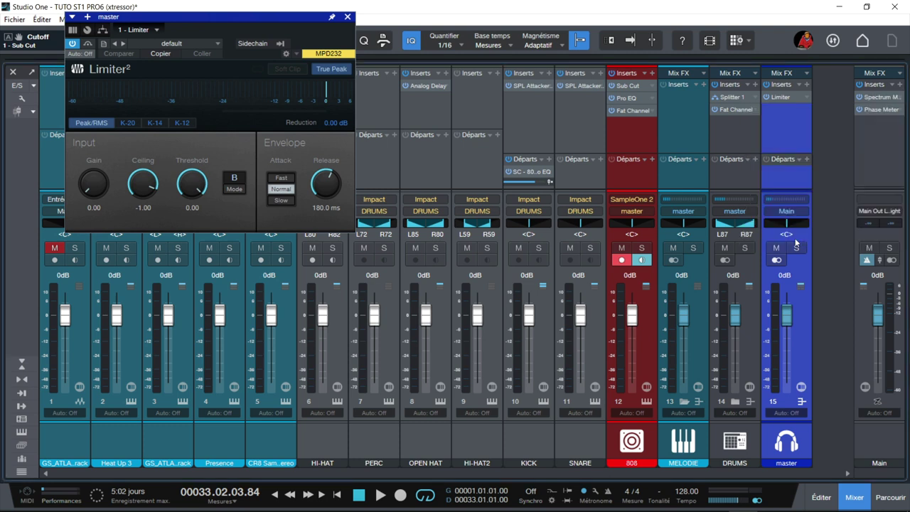
Examine the Spectrum Meter and Phase Meter inserted on the Main channel.
click(874, 98)
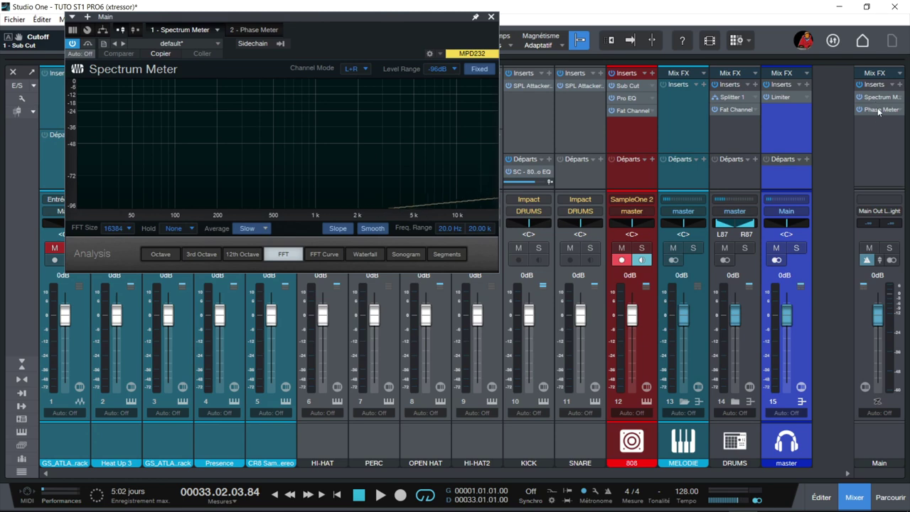
click(879, 110)
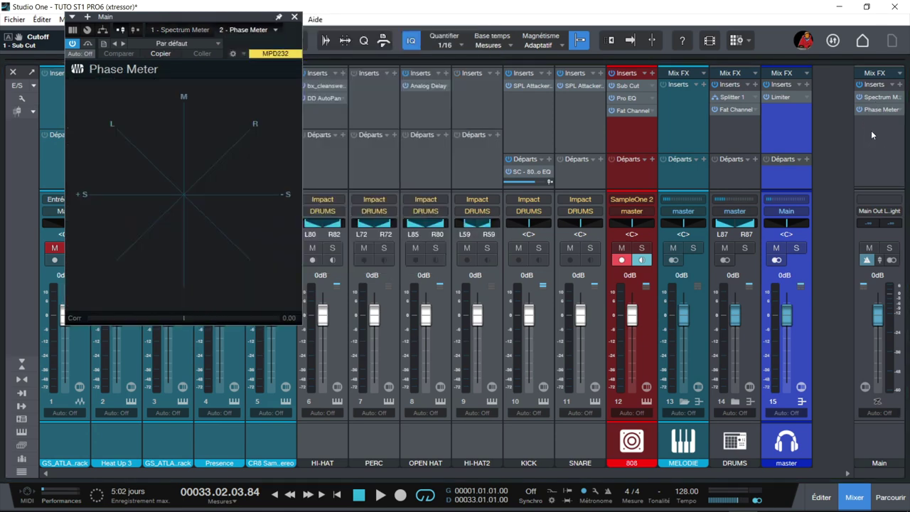
click(294, 16)
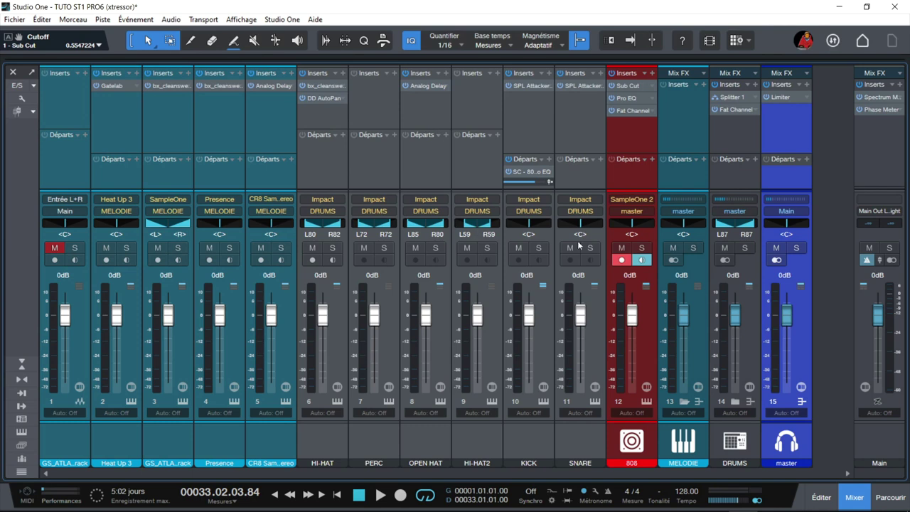
Show and hide the channel memos (Mémos de canal), and turn on the input controls (Commandes d'entrée) in the mixer's display options.
click(21, 99)
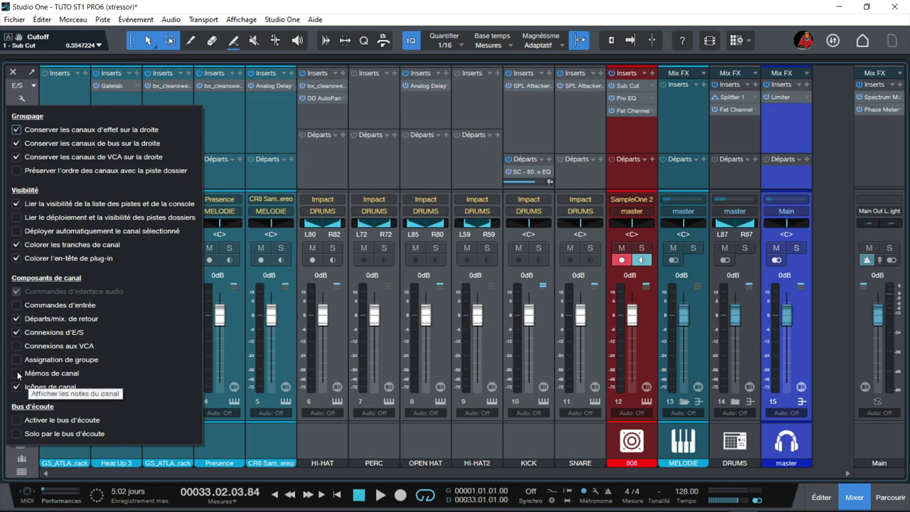
click(17, 373)
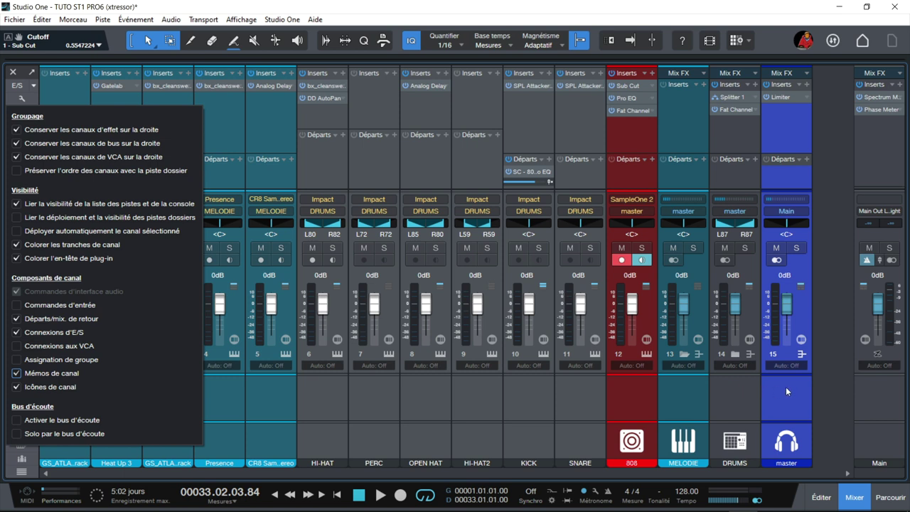
click(17, 372)
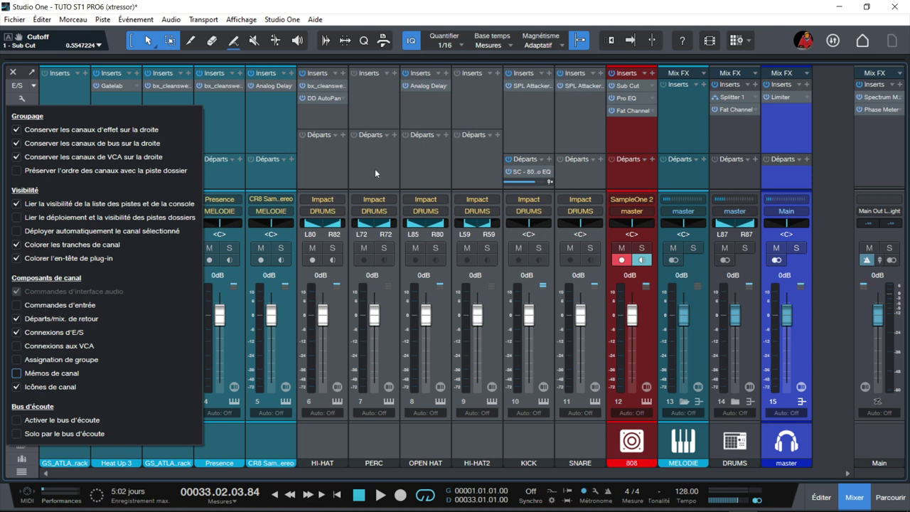
click(17, 305)
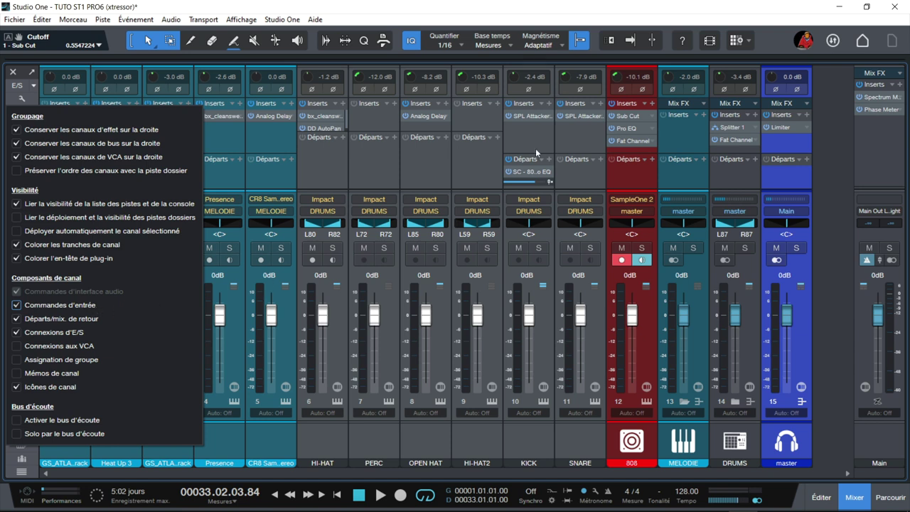
click(560, 135)
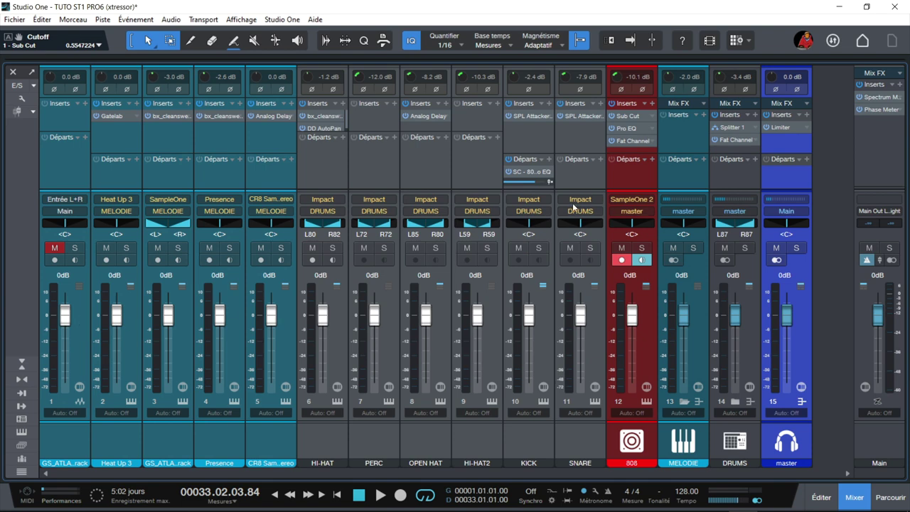
Enlarge the inserts and sends area of the mixer channels.
drag(580, 194, 577, 234)
drag(490, 175, 481, 196)
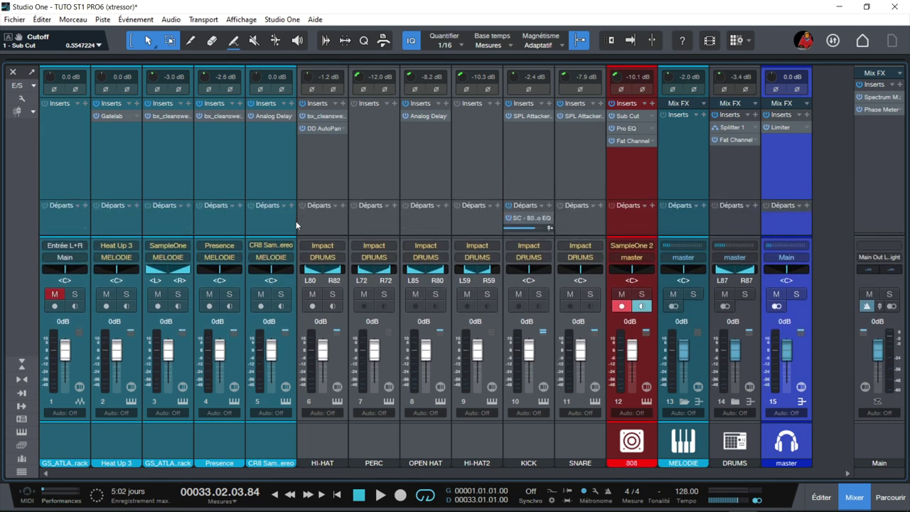
Update the mixer scene Scène 1 to the current mixer state with narrow channels, and add a second scene named Scène 2.
click(22, 446)
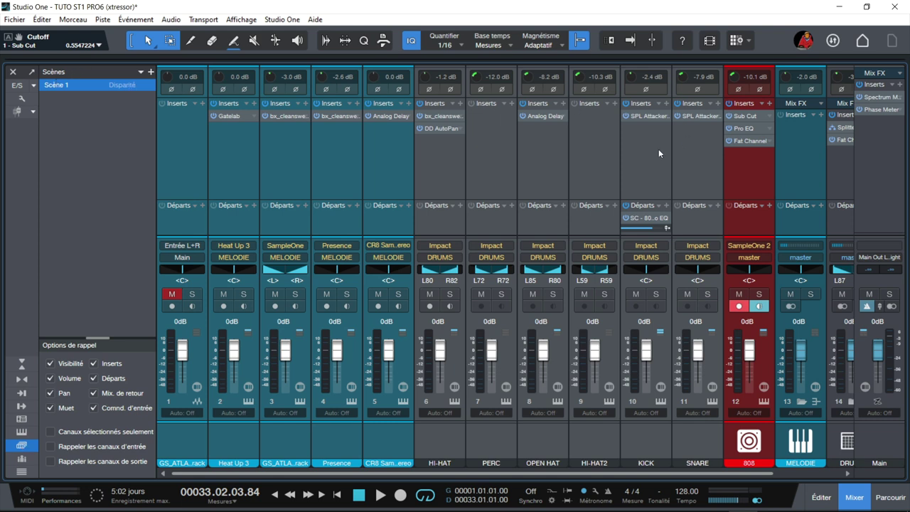
right_click(132, 84)
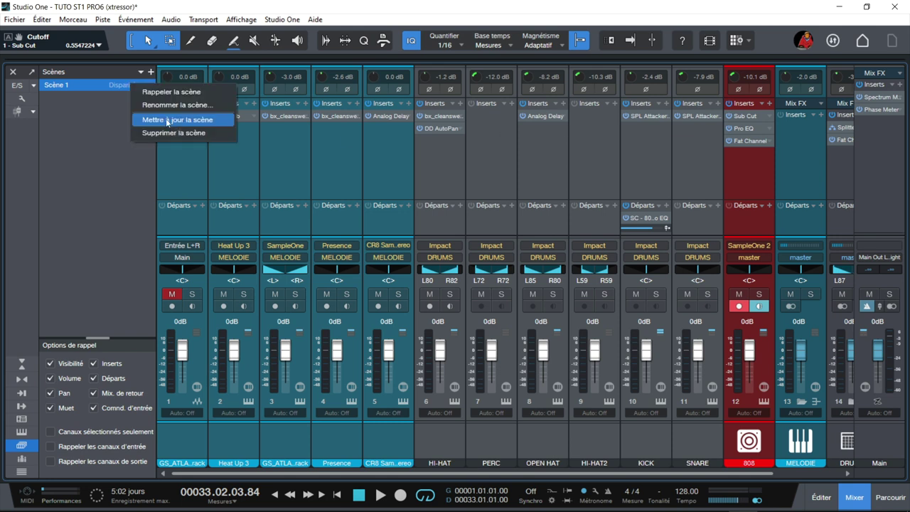
click(168, 120)
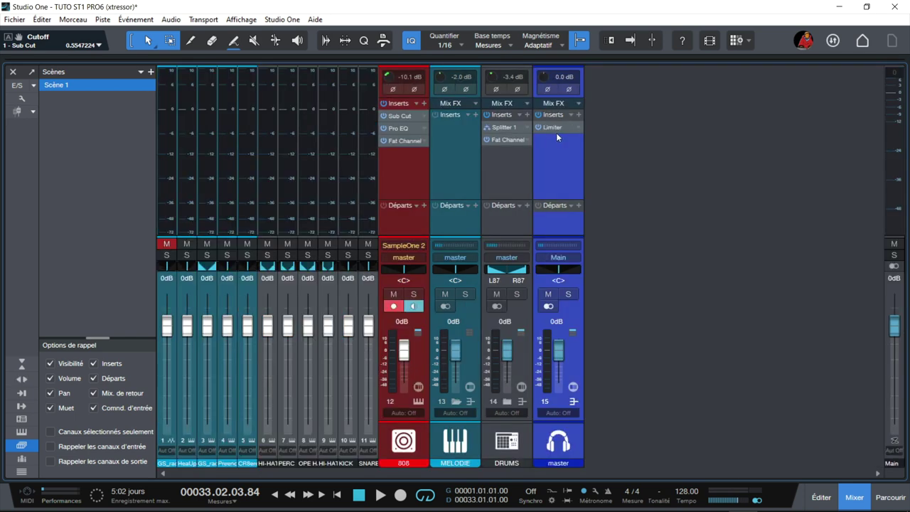
click(137, 85)
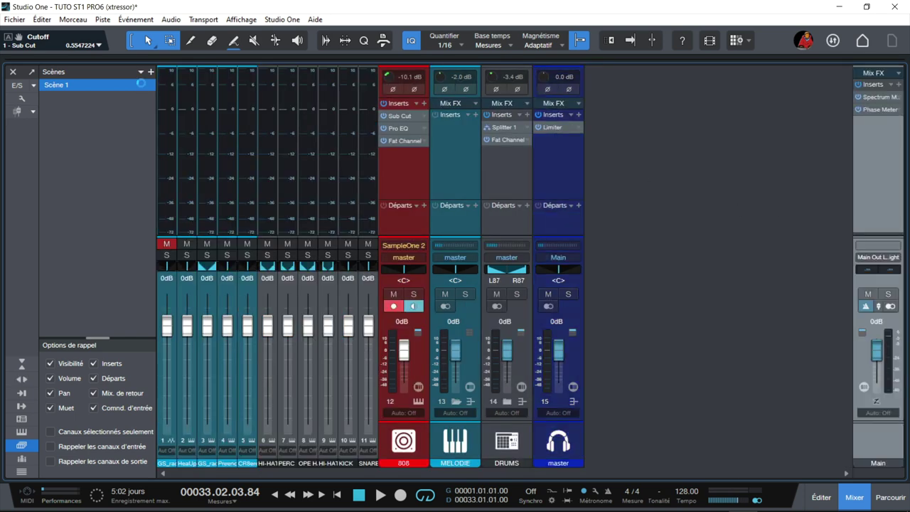
right_click(142, 86)
click(168, 119)
click(151, 74)
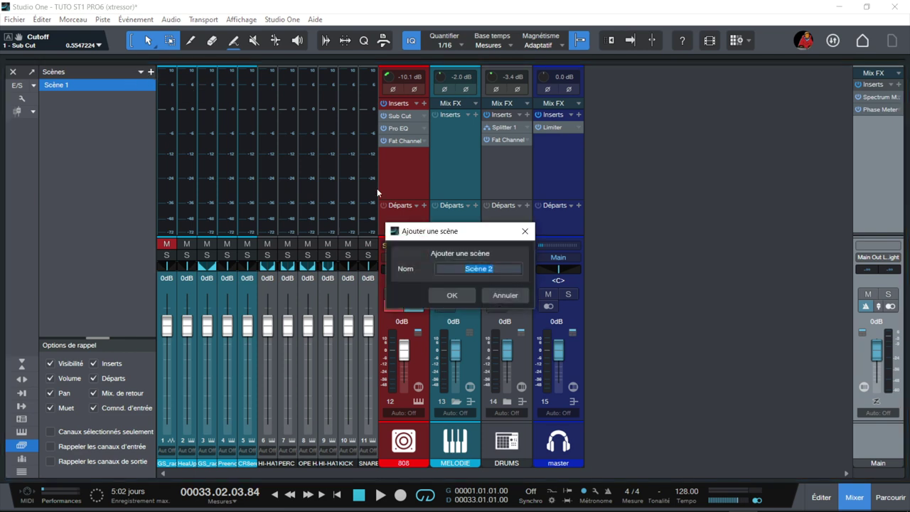
click(465, 297)
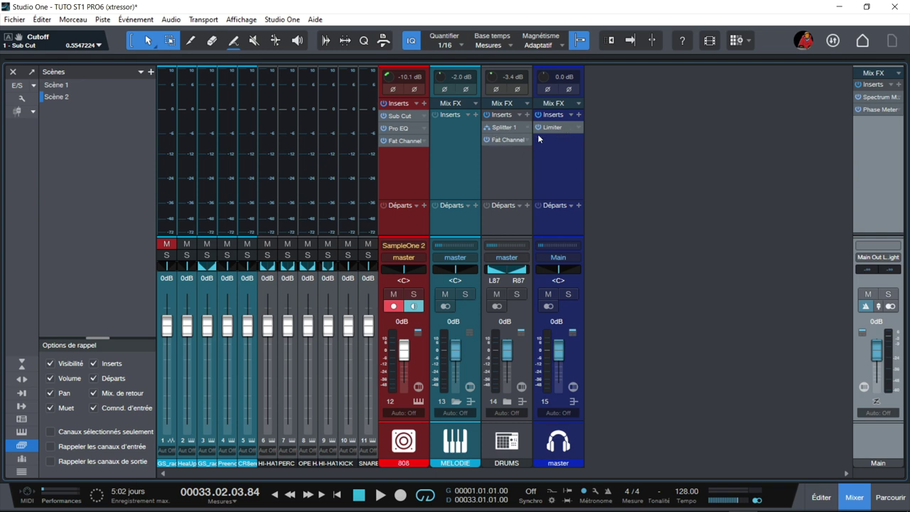
Remove all insert plug-ins from the DRUMS and 808 channels.
right_click(497, 142)
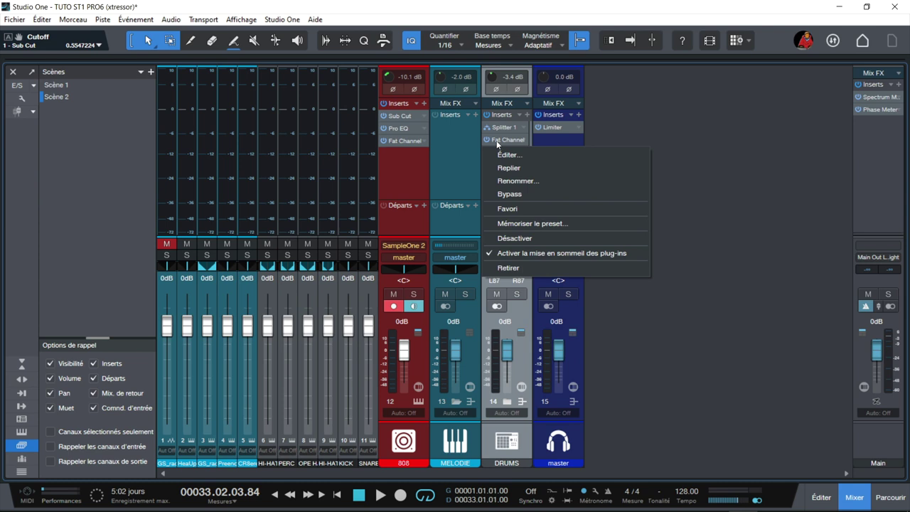
click(513, 269)
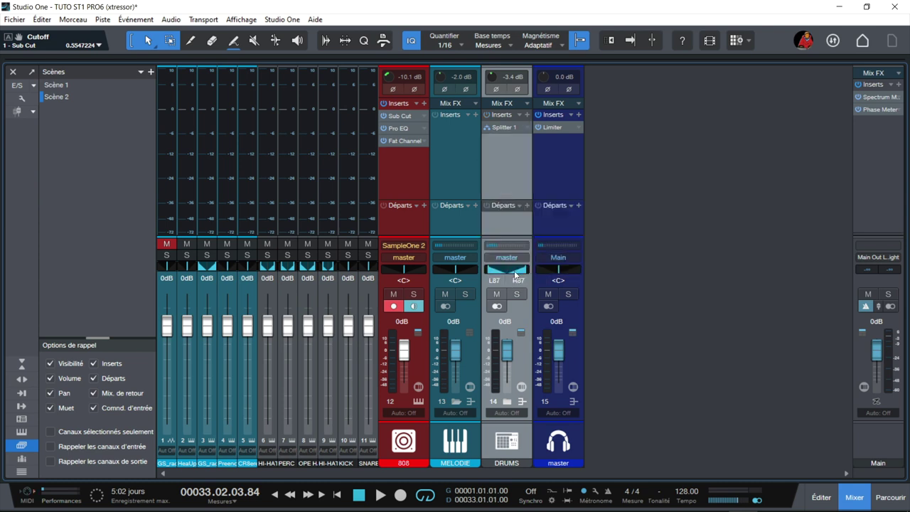
right_click(501, 129)
click(503, 172)
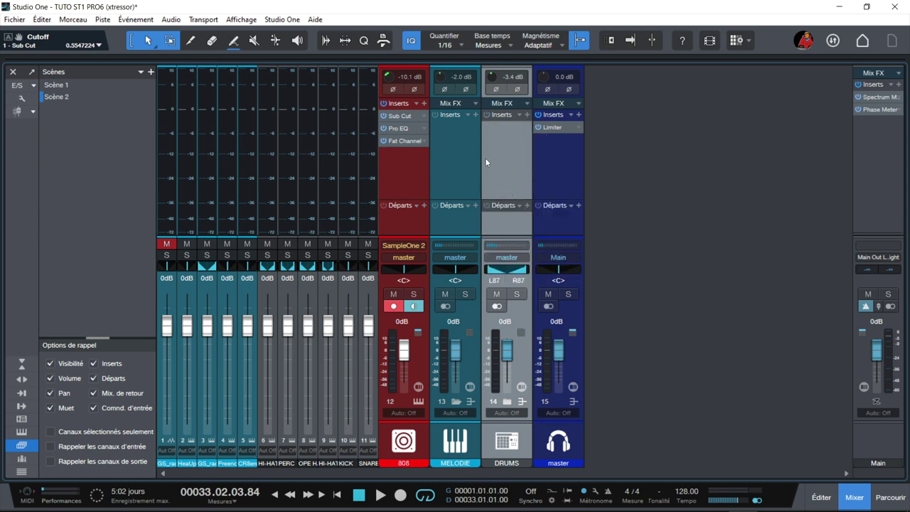
right_click(392, 116)
click(405, 244)
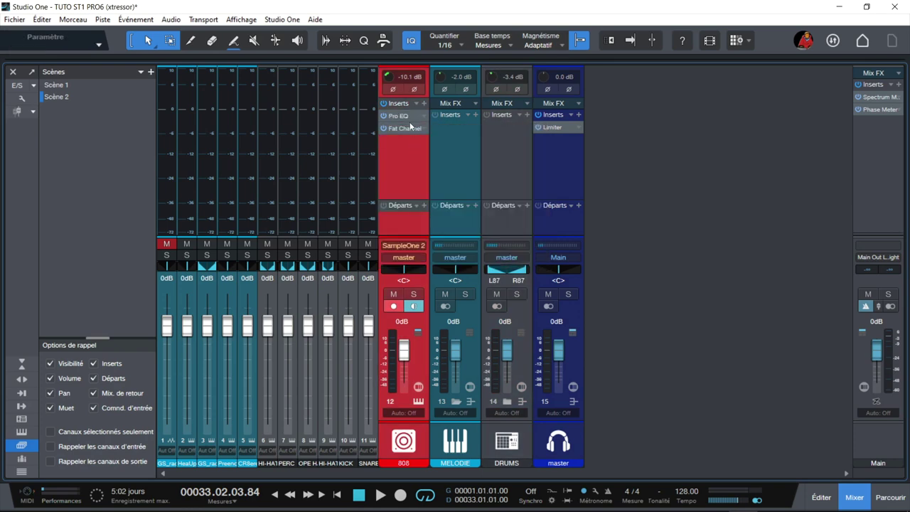
right_click(410, 122)
Display the channels wide and remove all insert plug-ins from the individual drum and melody channels, from SNARE back to Heat Up 3.
click(57, 97)
right_click(690, 118)
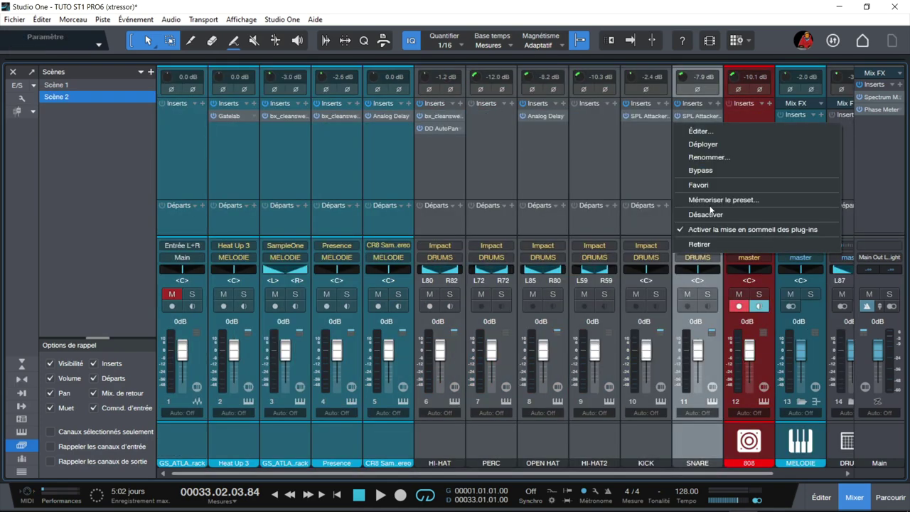
right_click(644, 116)
click(647, 245)
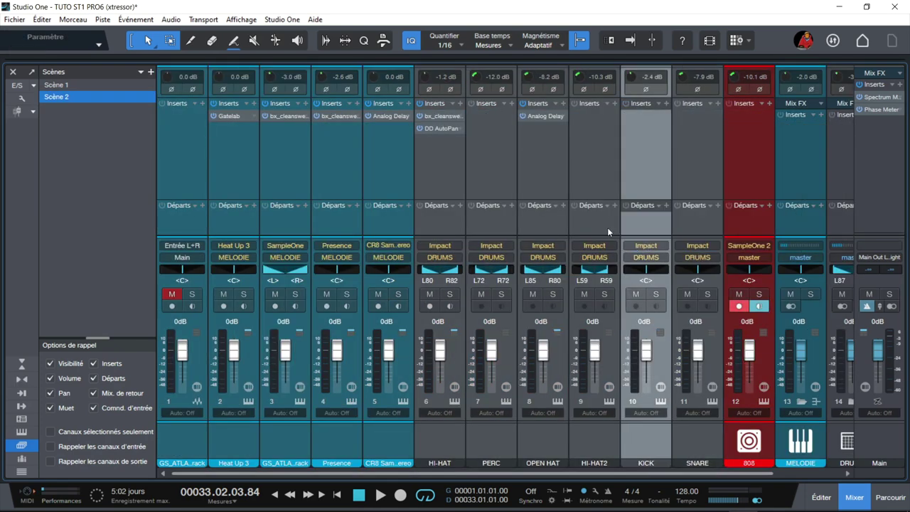
right_click(546, 118)
click(545, 244)
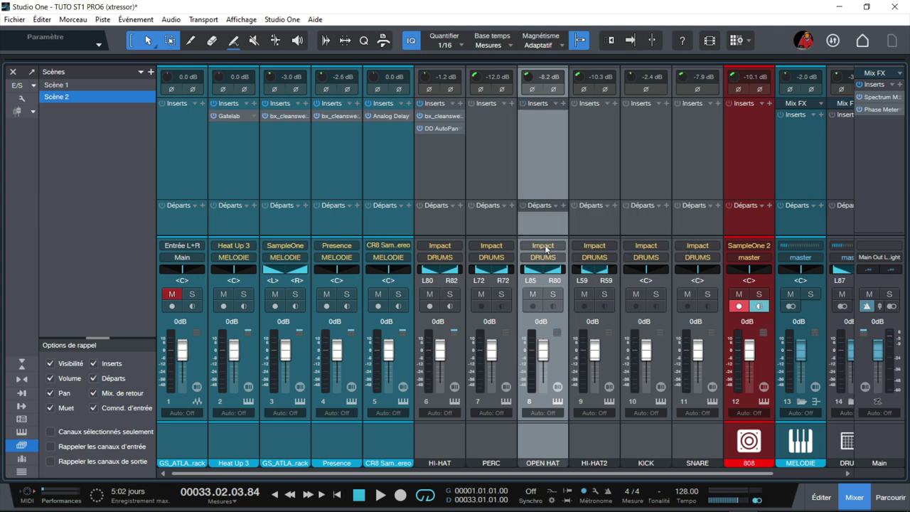
right_click(446, 117)
click(441, 244)
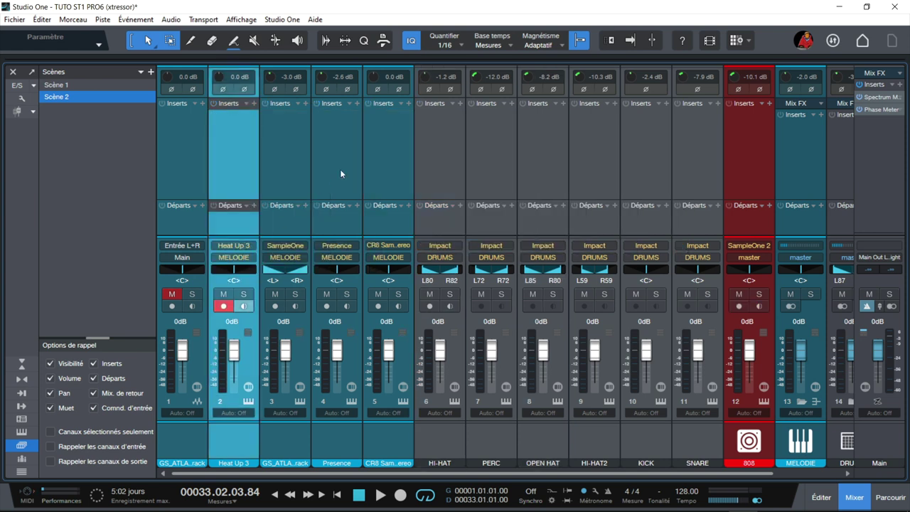
Update Scène 2 with the plug-in-free mixer state and narrow the channels.
right_click(134, 98)
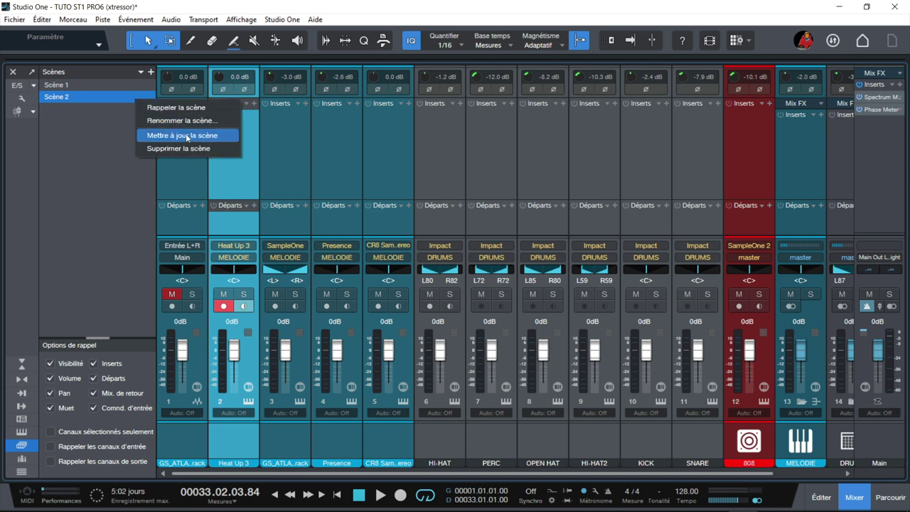
click(187, 136)
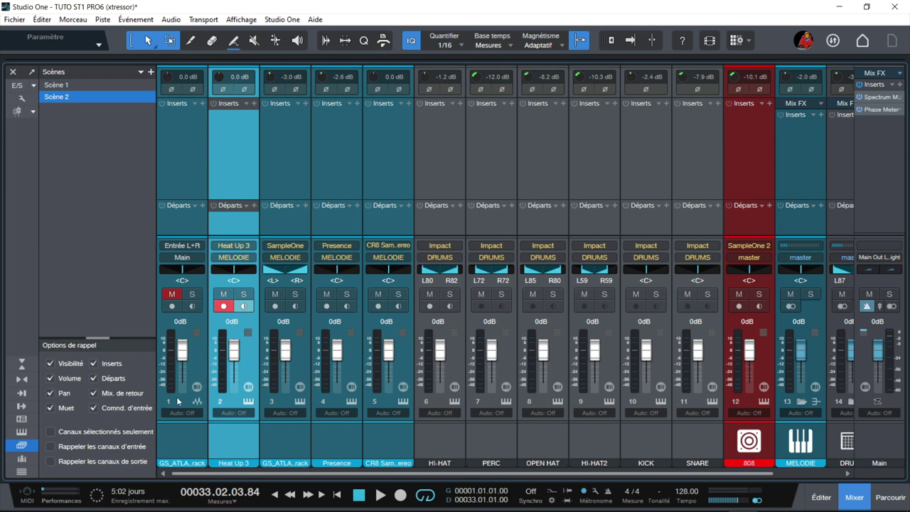
click(22, 380)
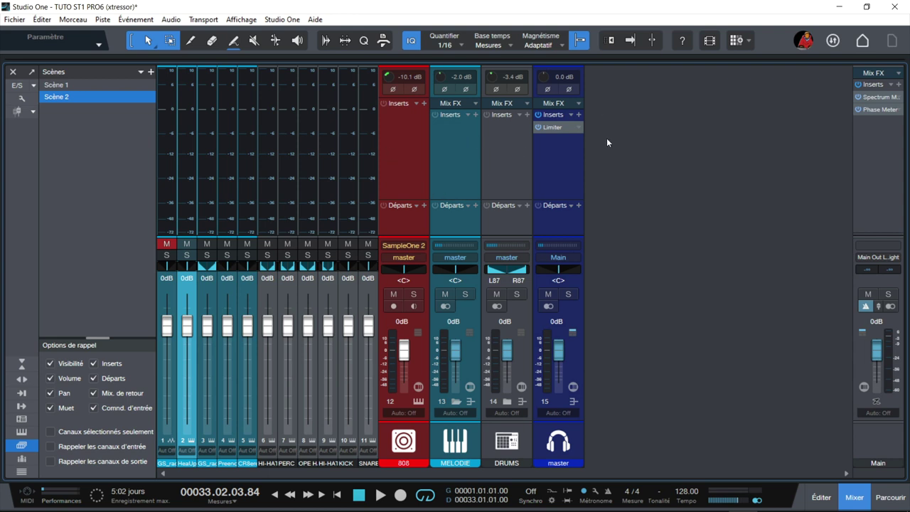
Play the beat from the song's start with the plug-in-free Scène 2 loaded.
key(Home)
key(space)
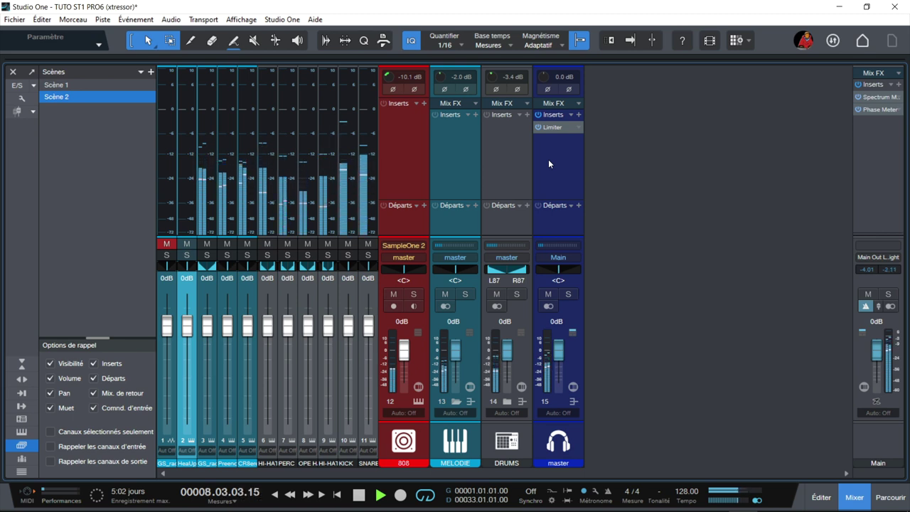
key(space)
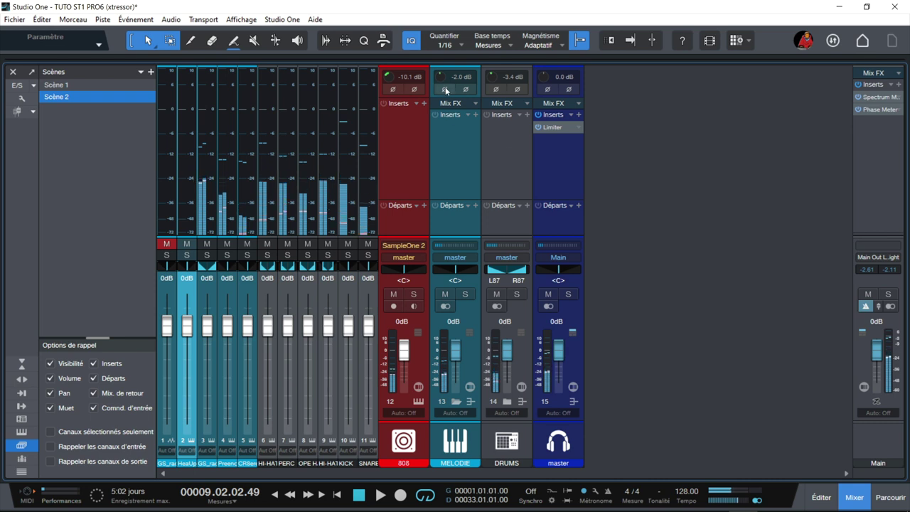
Recall Scène 1 and play the beat from the song's start, then compare it with Scène 2 and return to Scène 1.
click(111, 84)
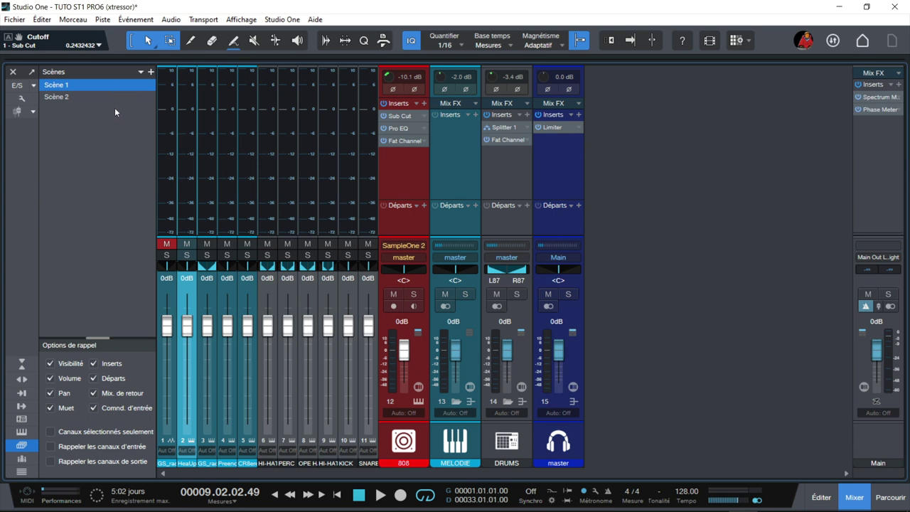
key(Home)
key(space)
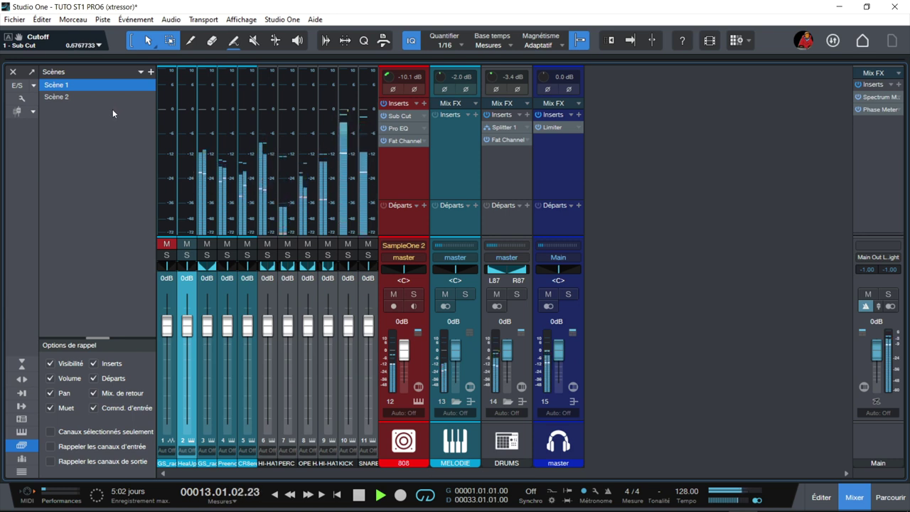
key(space)
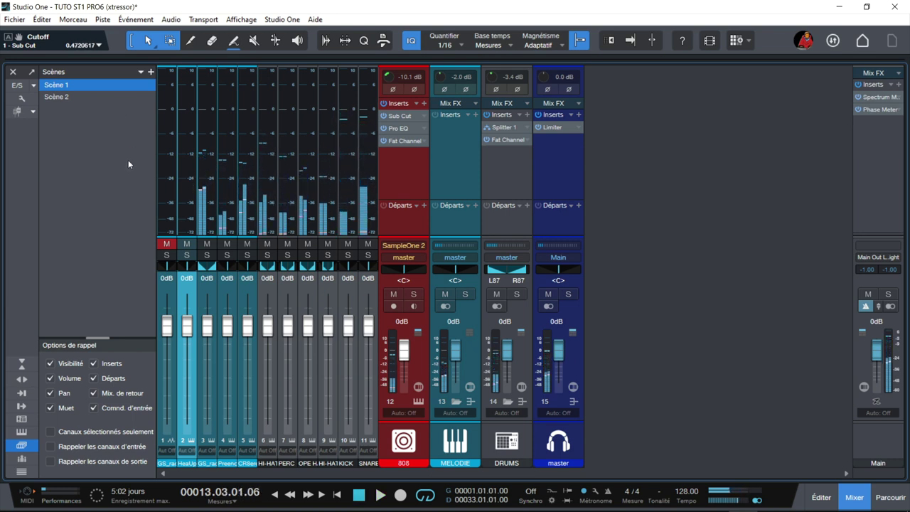
click(116, 98)
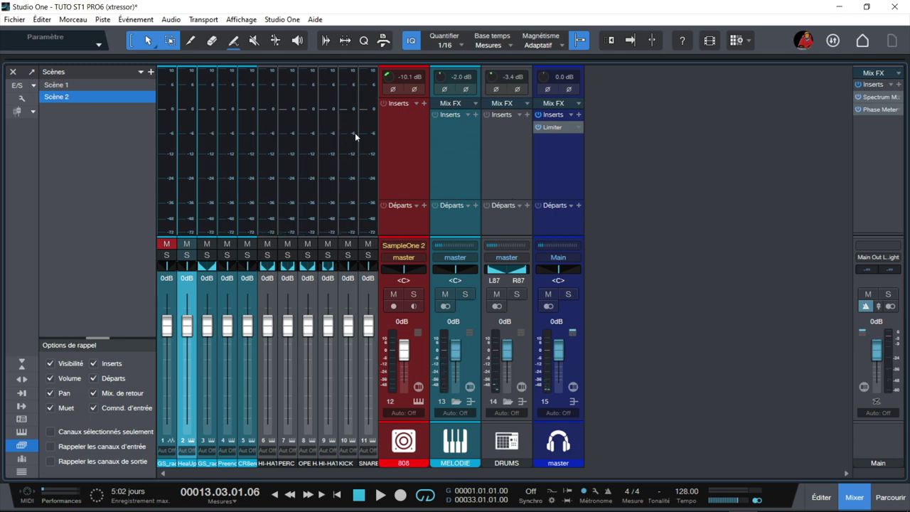
click(138, 86)
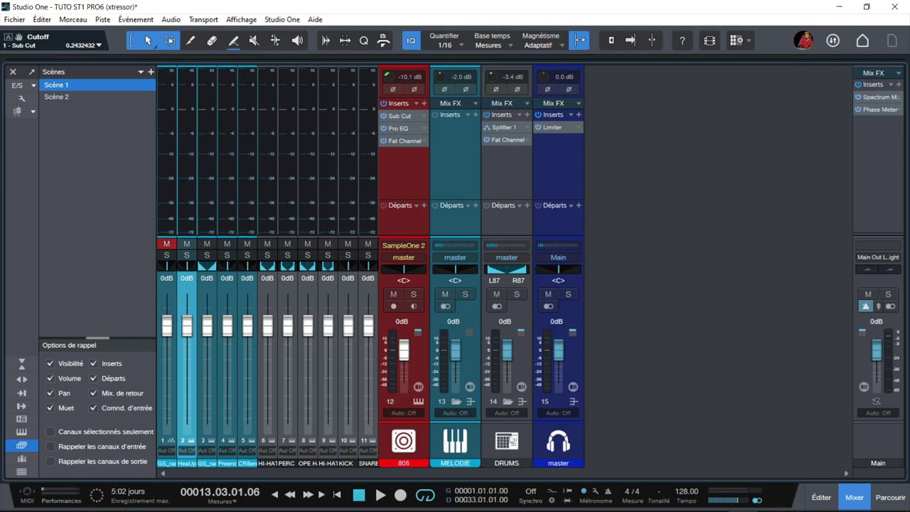
Show the arrangement, set the loop range from bar 1 to bar 5 and return the playhead to the song's start.
key(F3)
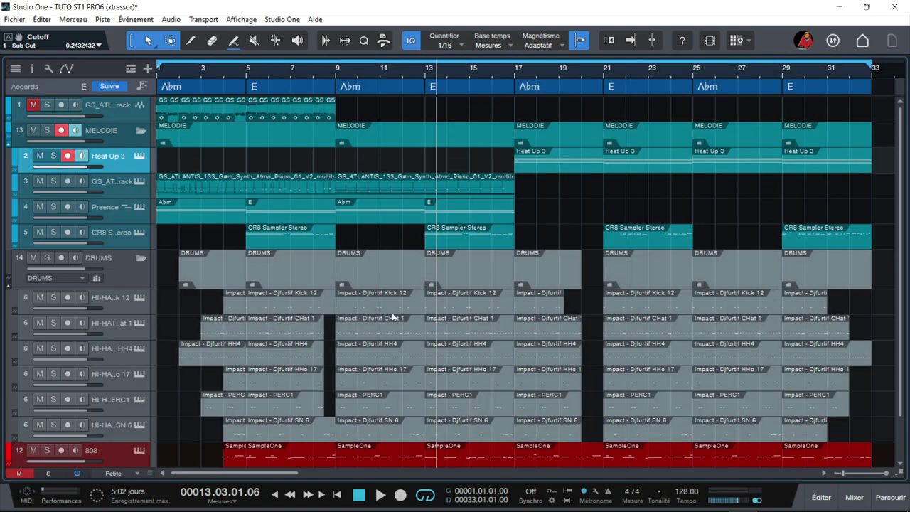
scroll(406, 313, down, 2)
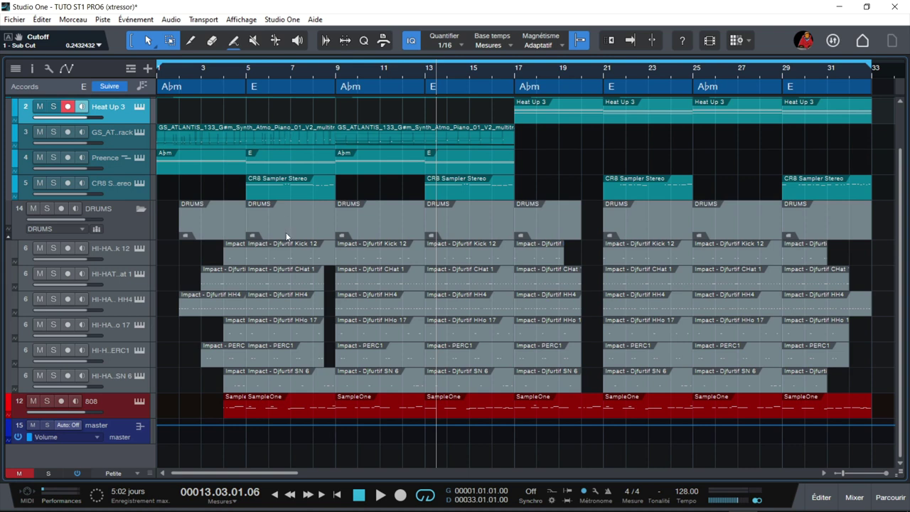
scroll(293, 384, up, 2)
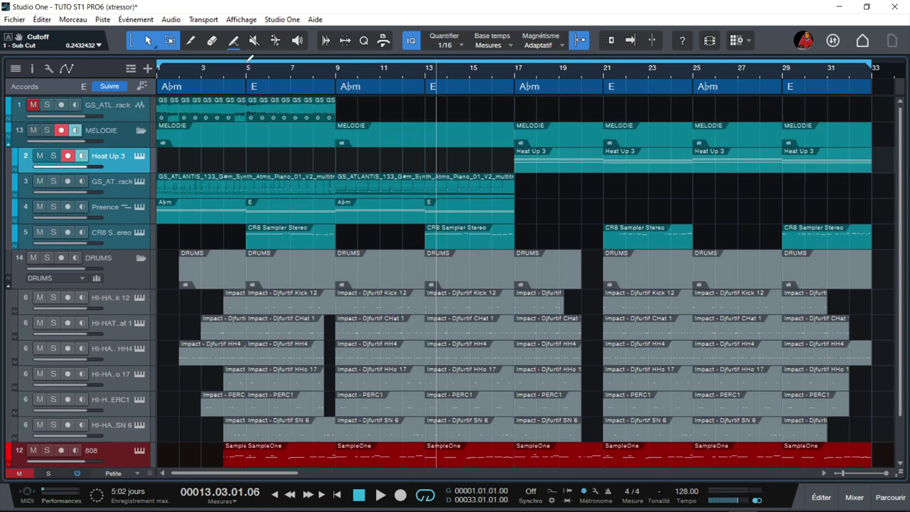
drag(249, 58, 158, 58)
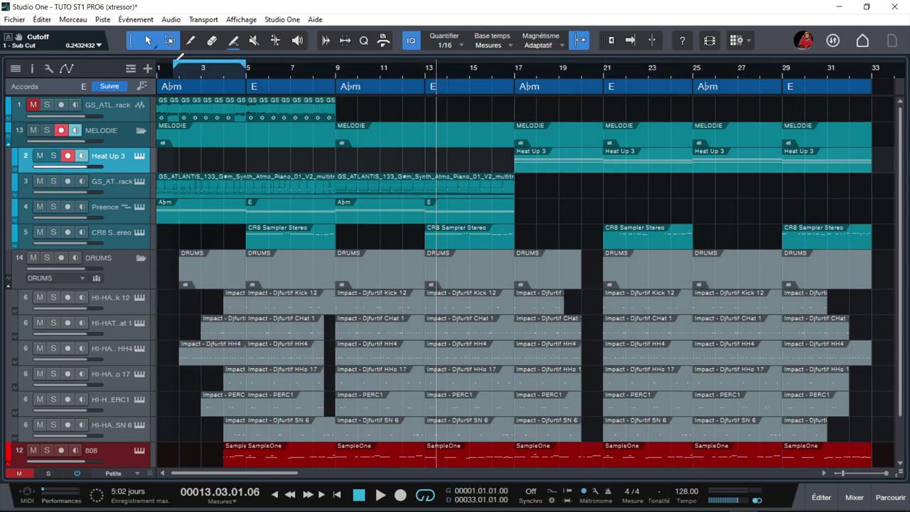
key(Home)
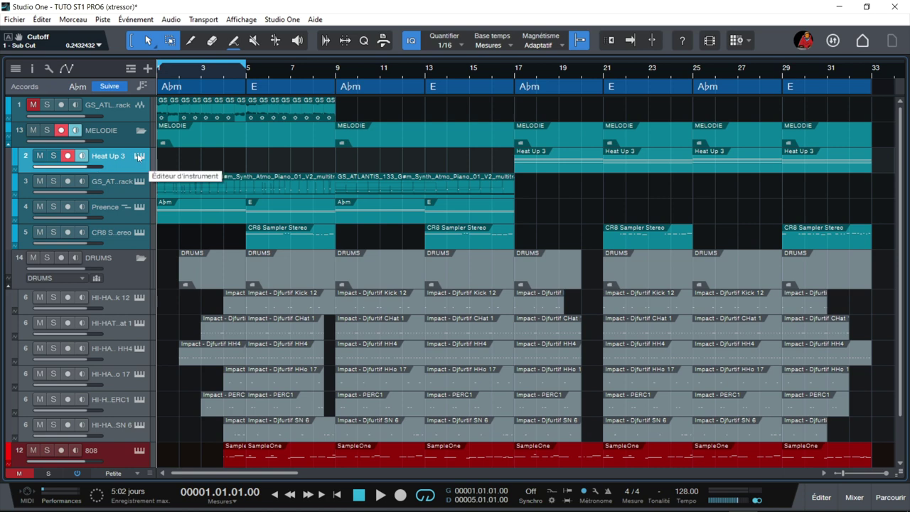
Widen the Heat Up 3 mixer channel, then create an empty Heat Up 3 event from bar 1 to bar 5 and open it for note editing.
key(F3)
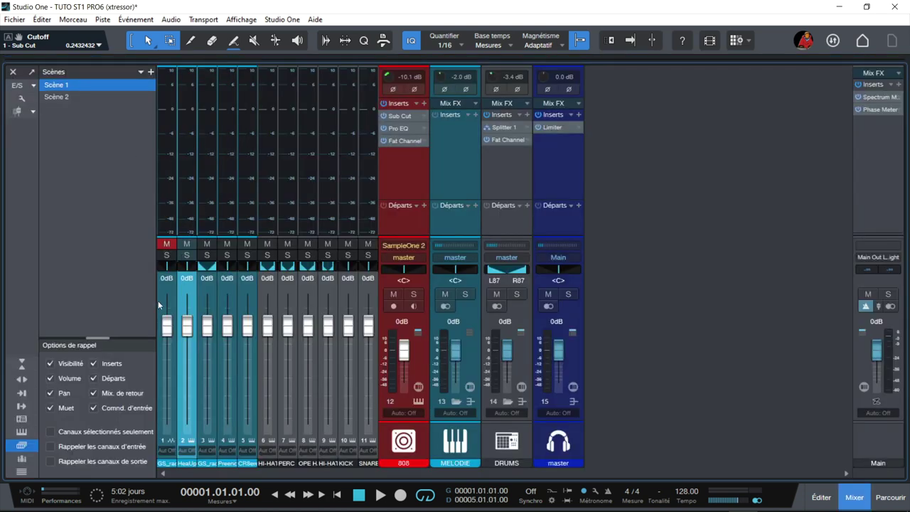
click(181, 282)
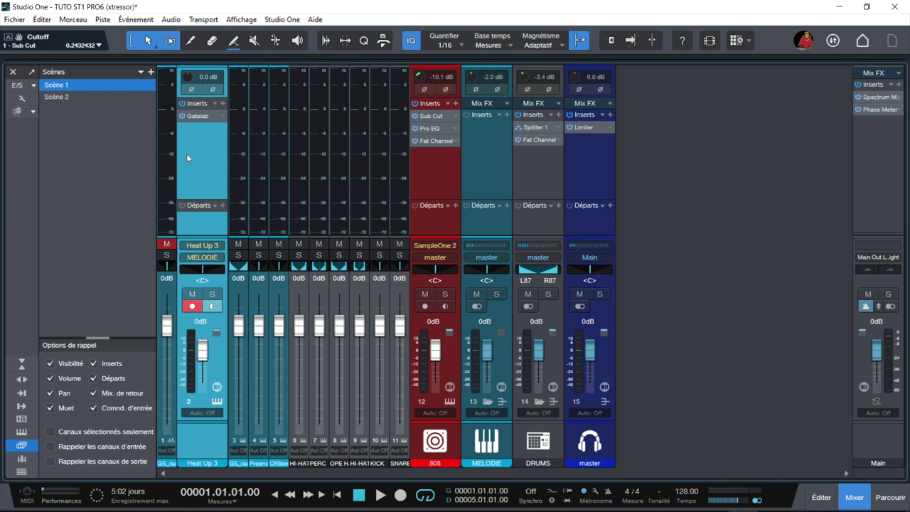
key(F3)
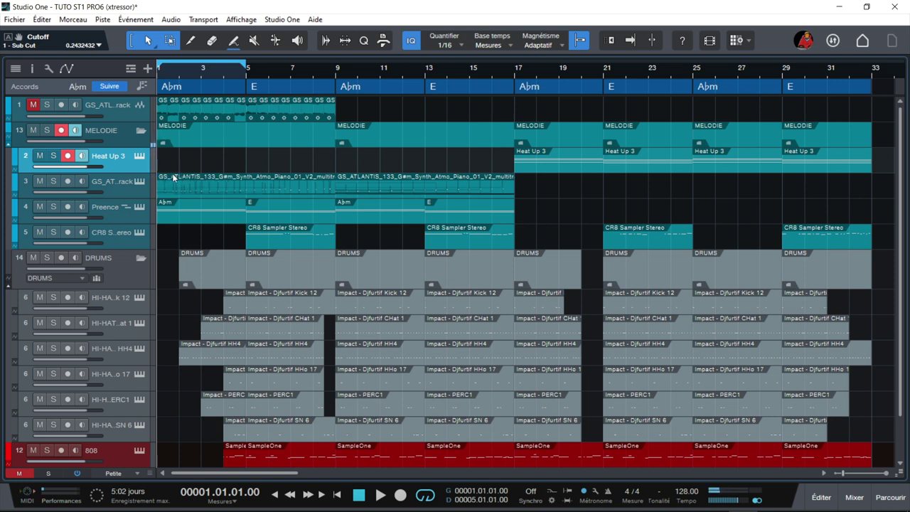
drag(173, 164, 226, 160)
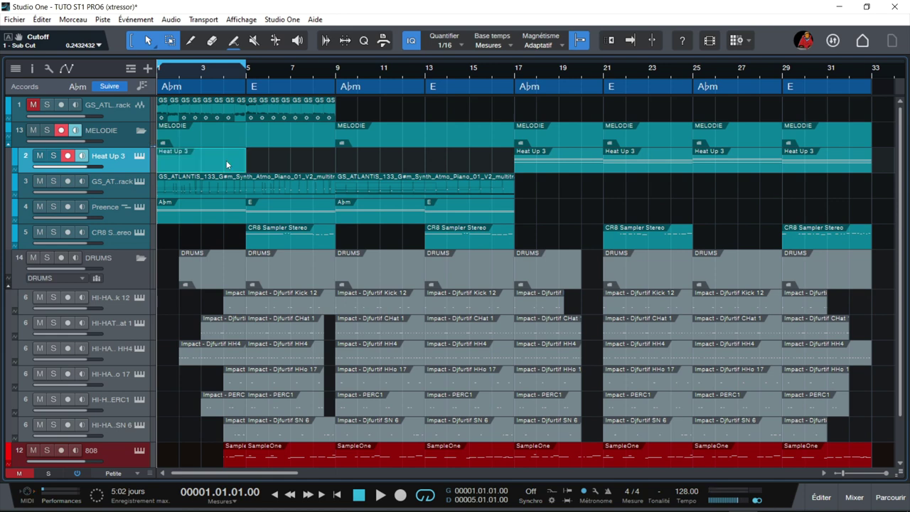
double_click(227, 160)
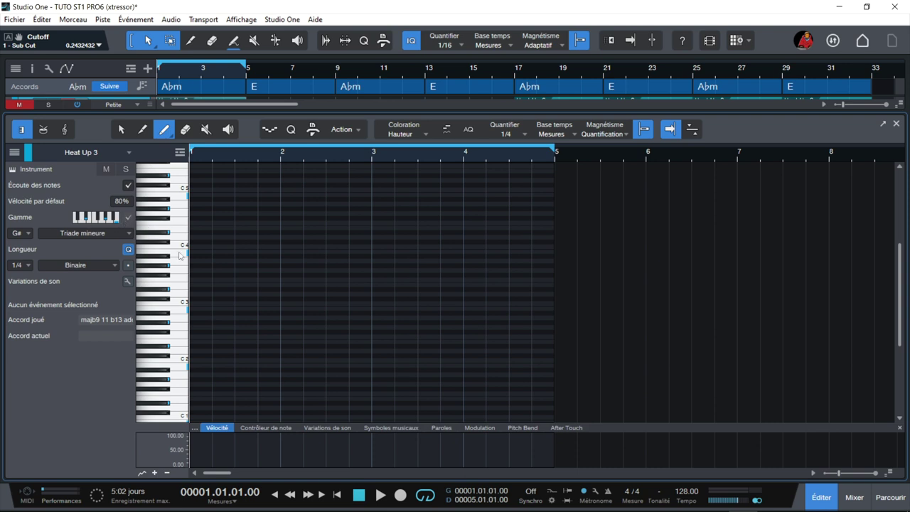
Draw a G#m chord with B2, D#3 and G#3 at bar 1, lengthen its notes to two beats and play it back.
click(198, 308)
click(199, 289)
click(200, 265)
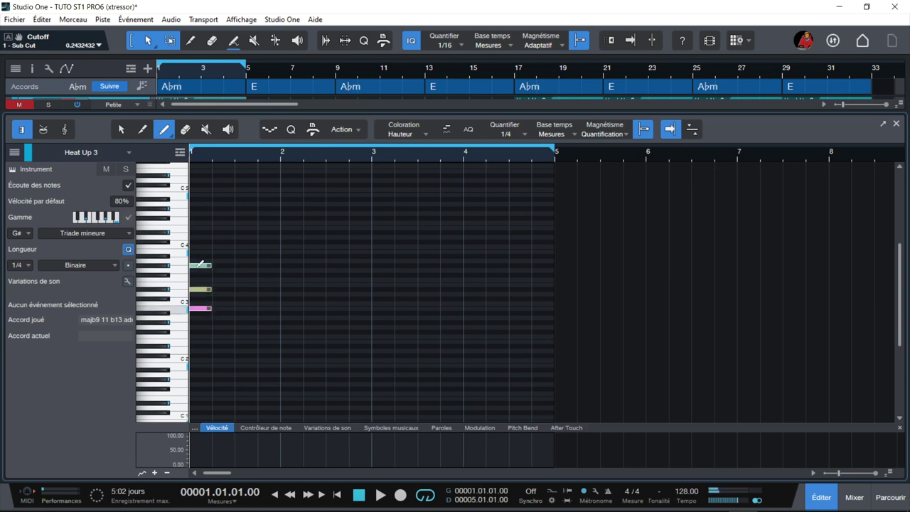
key(ctrl+a)
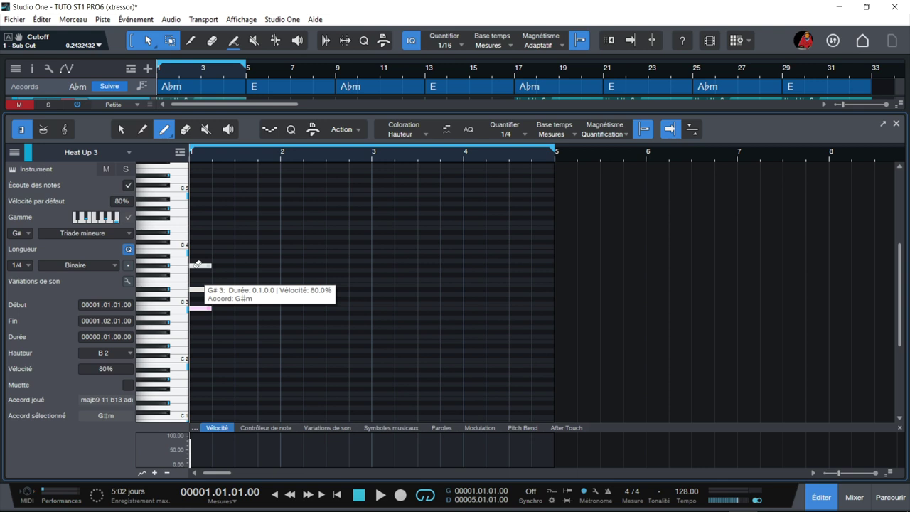
key(space)
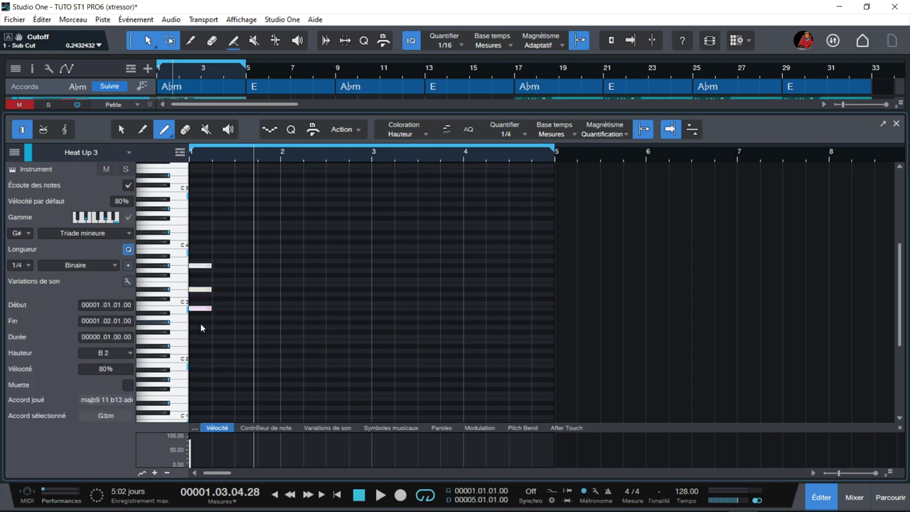
drag(209, 268, 232, 270)
key(Home)
key(space)
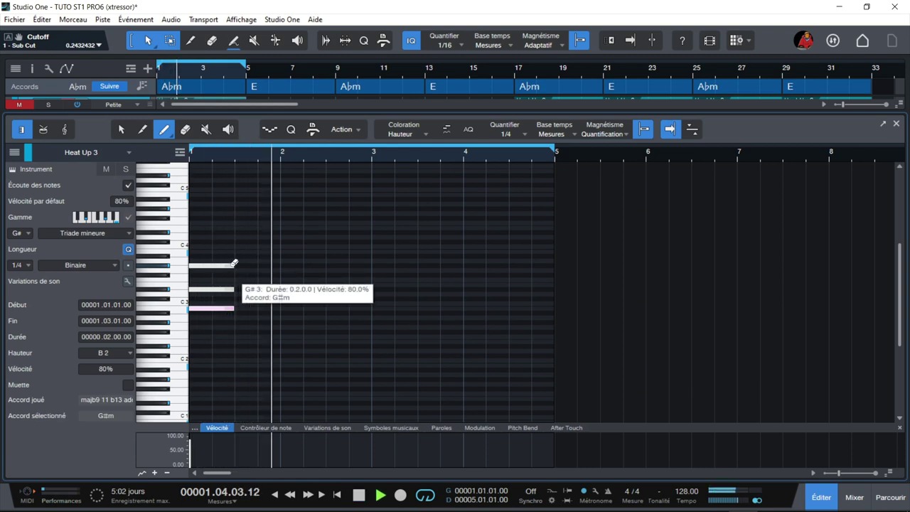
key(space)
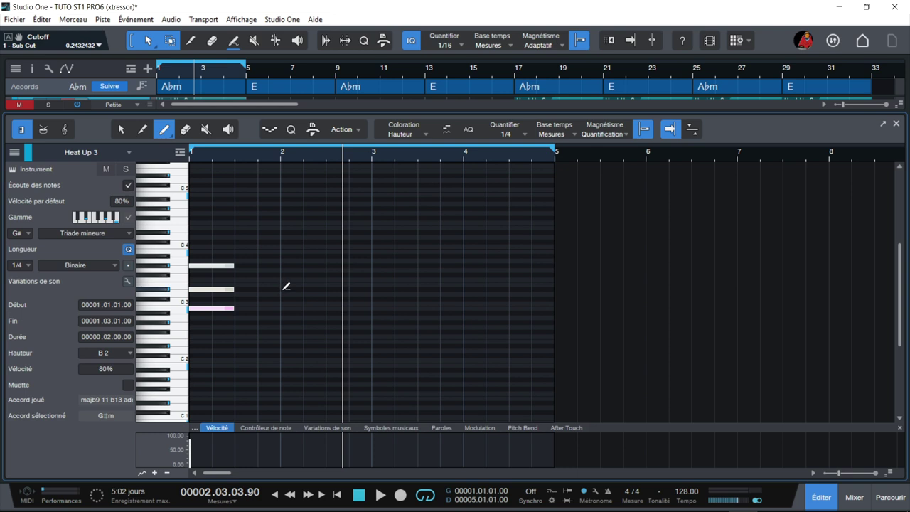
Draw quarter-note G#m chords at bar 2 (D#3, G#3, B3), bar 3 (G#3, B3, D#4) and bar 4 (B2, D#3, G#3).
click(286, 289)
click(285, 265)
click(285, 251)
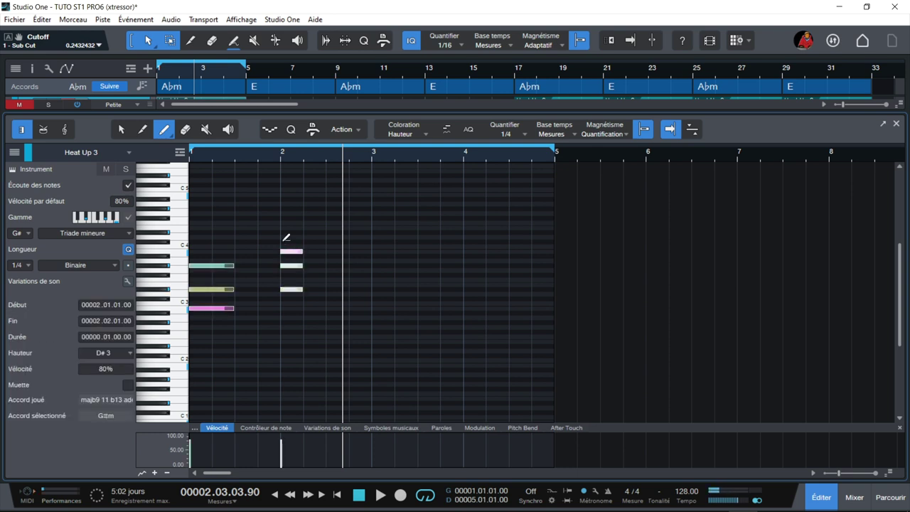
click(375, 251)
click(375, 232)
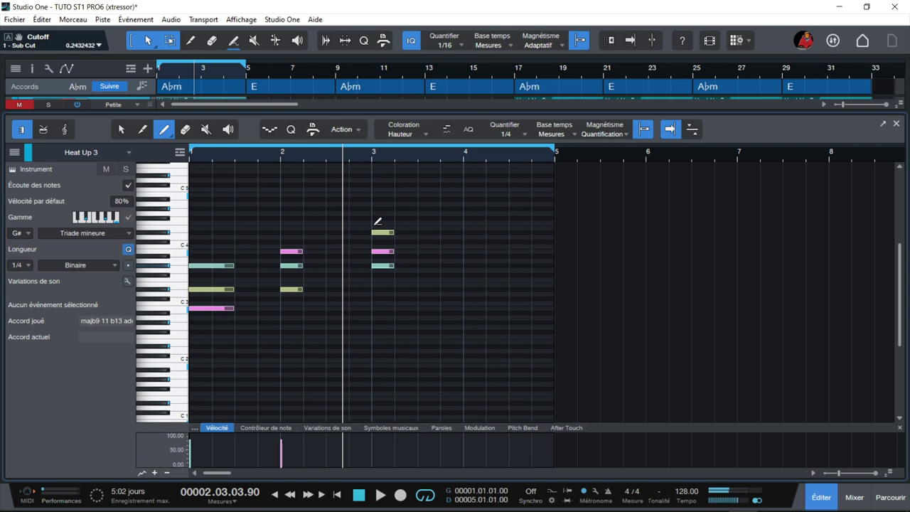
click(375, 265)
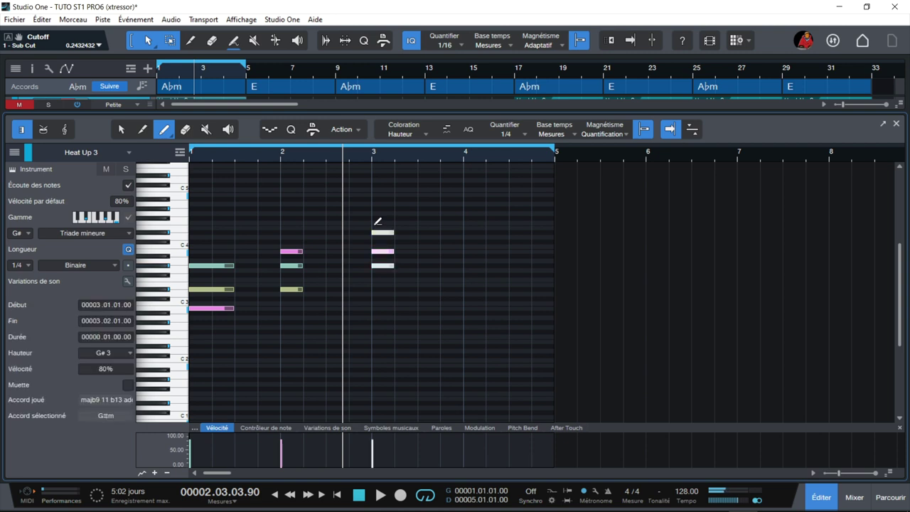
click(469, 265)
click(469, 289)
click(469, 308)
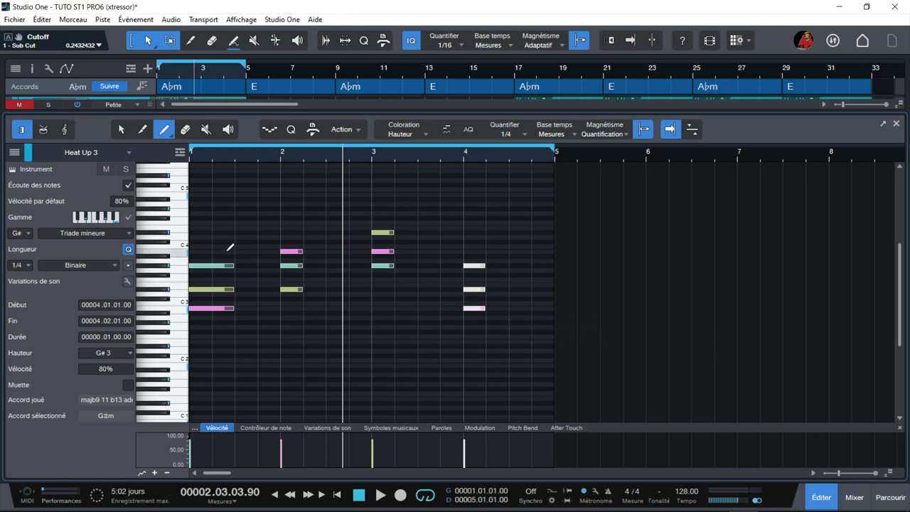
Play the Heat Up 3 chord part from the start of bar 1.
key(Home)
key(space)
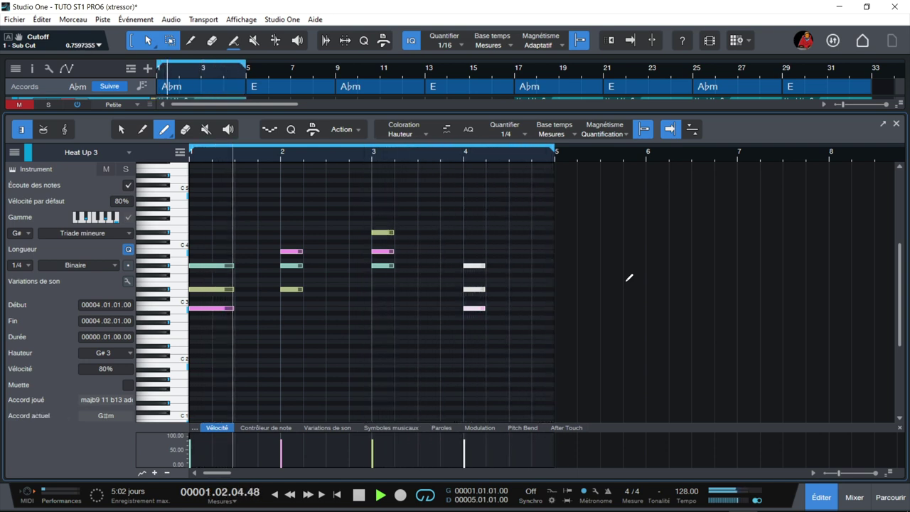
key(space)
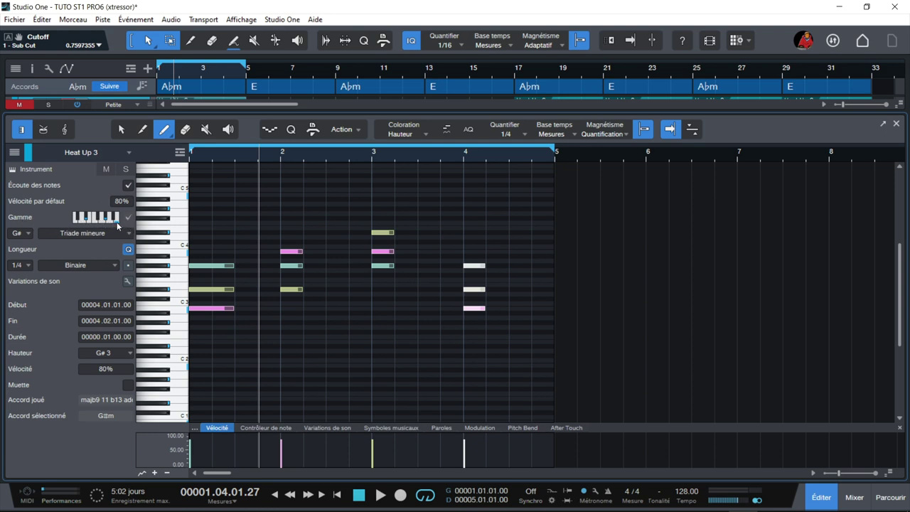
Review the scale's root and type choices, keeping G# and Triade mineure.
click(30, 233)
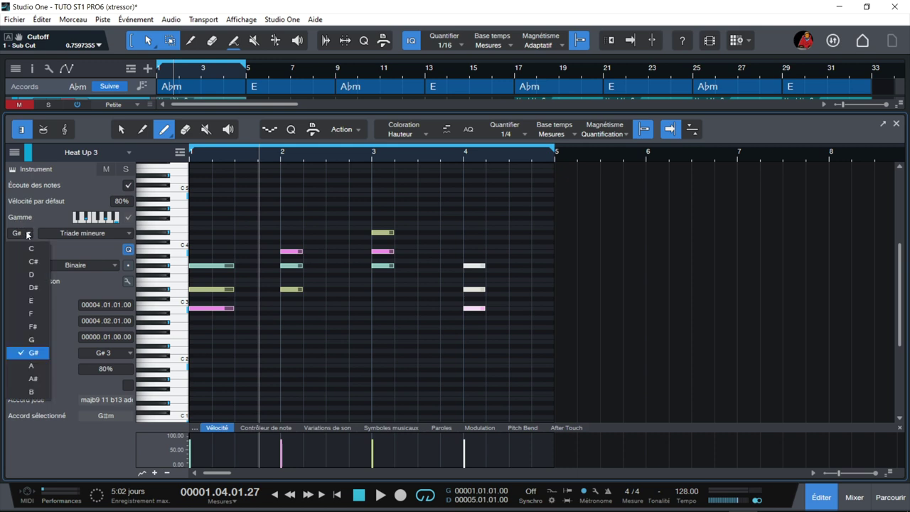
click(33, 352)
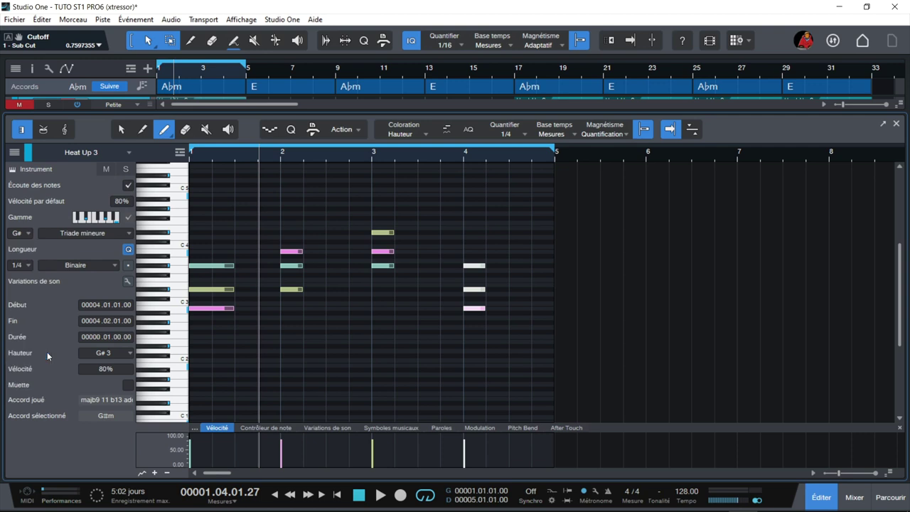
click(100, 233)
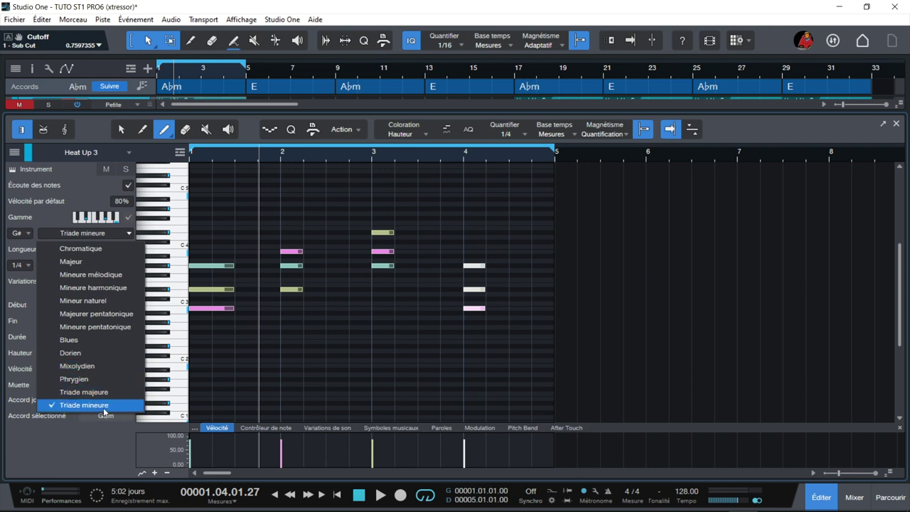
click(529, 293)
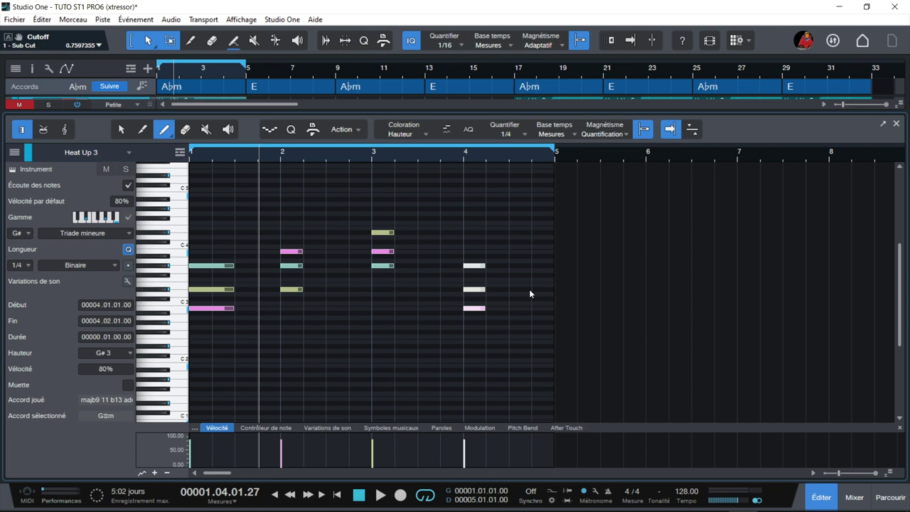
Draw quarter-note chords on beat 3 of bar 1 (G#3, B3, D#4) and beat 3 of bar 2 (B2, D#3, G#3).
click(244, 265)
click(245, 251)
click(245, 233)
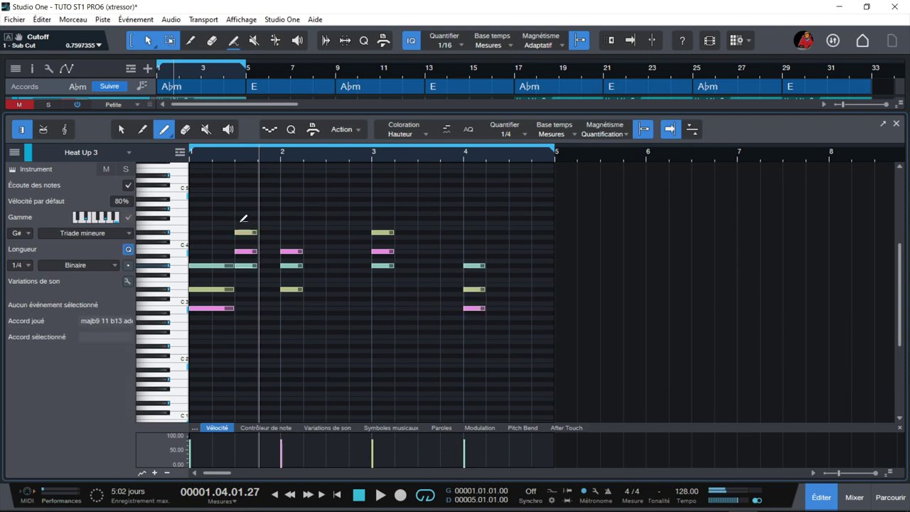
drag(244, 219, 260, 270)
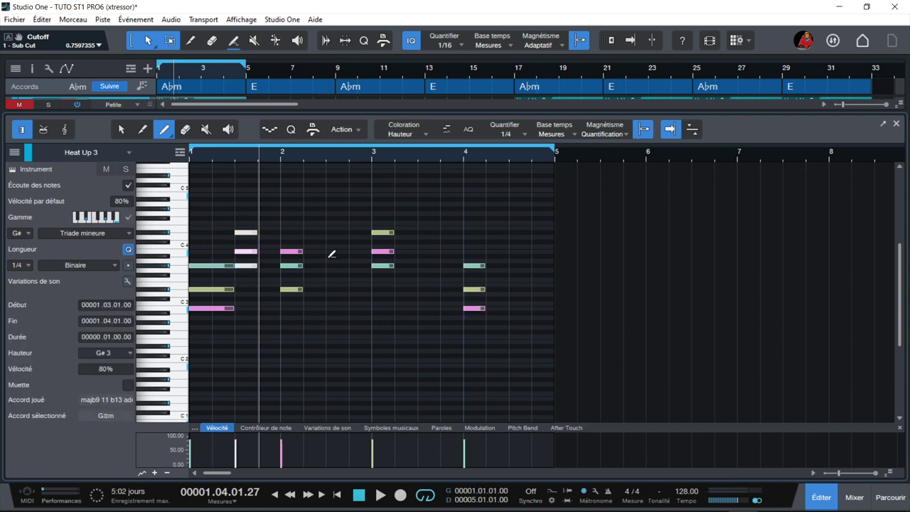
click(331, 265)
click(331, 289)
click(331, 308)
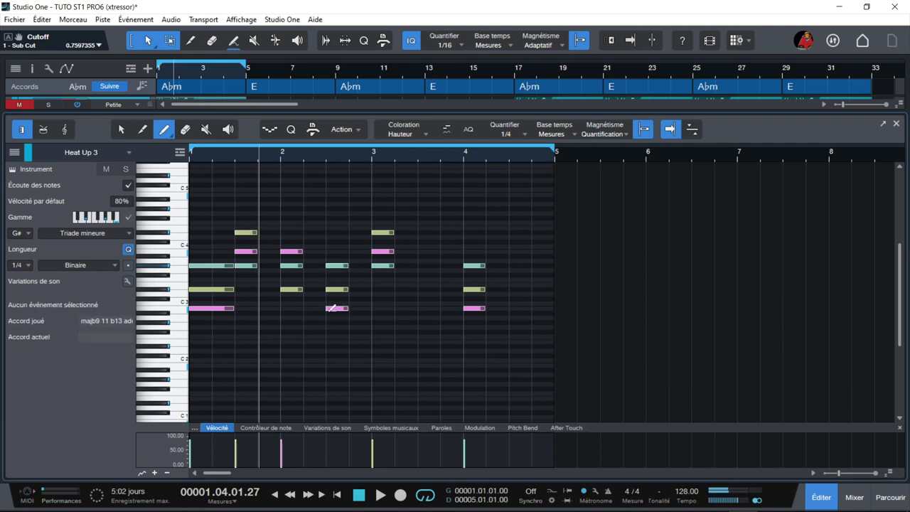
Draw quarter-note G#m chords on beat 3 of bar 3 (D#4, G#4, B4) and bar 4 (B3, D#4, G#4), and play the part.
click(422, 232)
click(421, 209)
click(419, 194)
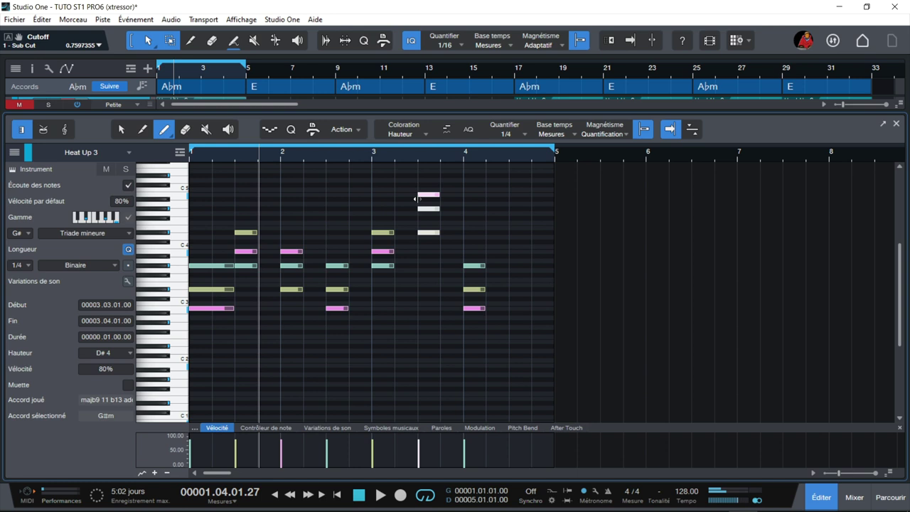
click(513, 208)
click(518, 232)
click(519, 251)
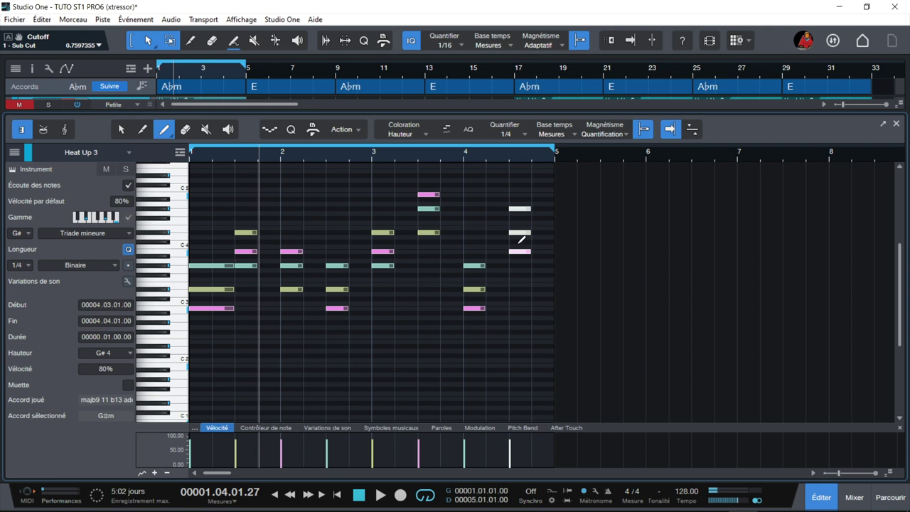
key(space)
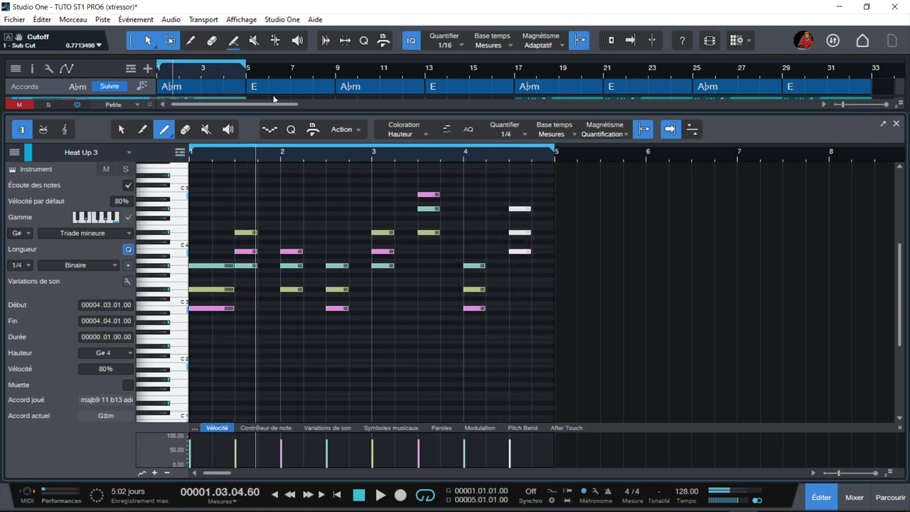
Open the 808 track's SampleOne part for note editing and move the playhead to the start of bar 5.
click(897, 124)
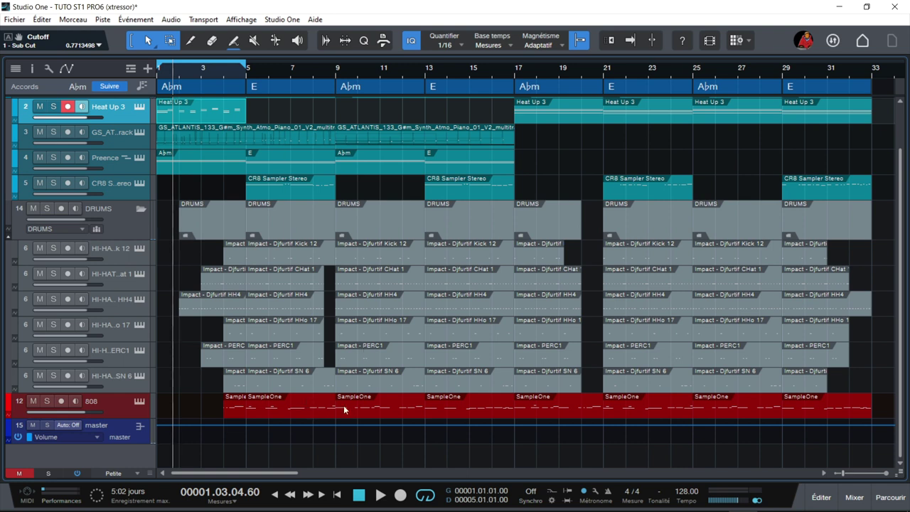
double_click(271, 410)
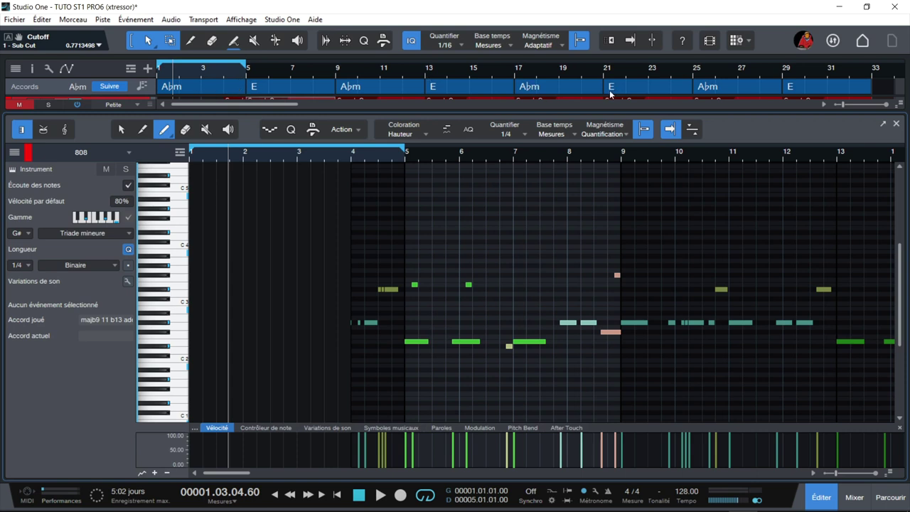
click(409, 162)
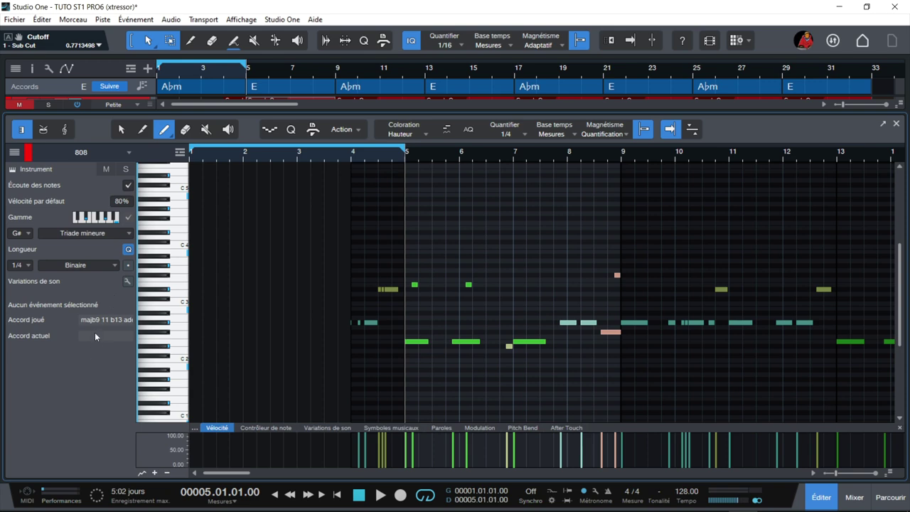
Return to the arrangement, show the 808 track's inspector, and switch Suivre accords to Off and back to Basse.
key(F2)
click(34, 67)
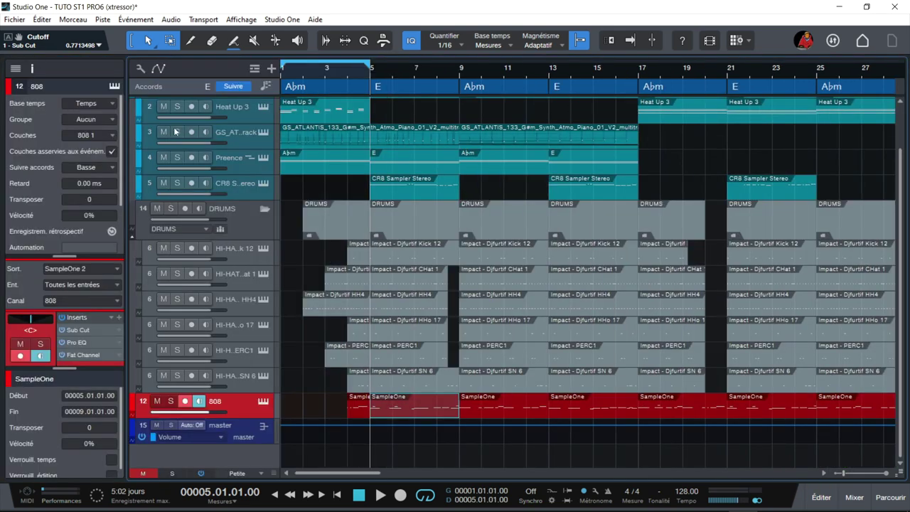
click(112, 168)
click(93, 176)
click(114, 168)
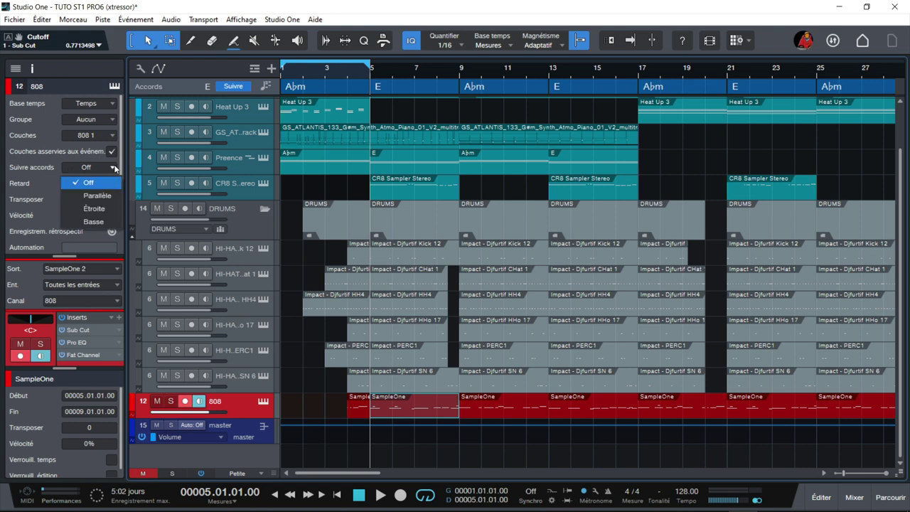
click(97, 224)
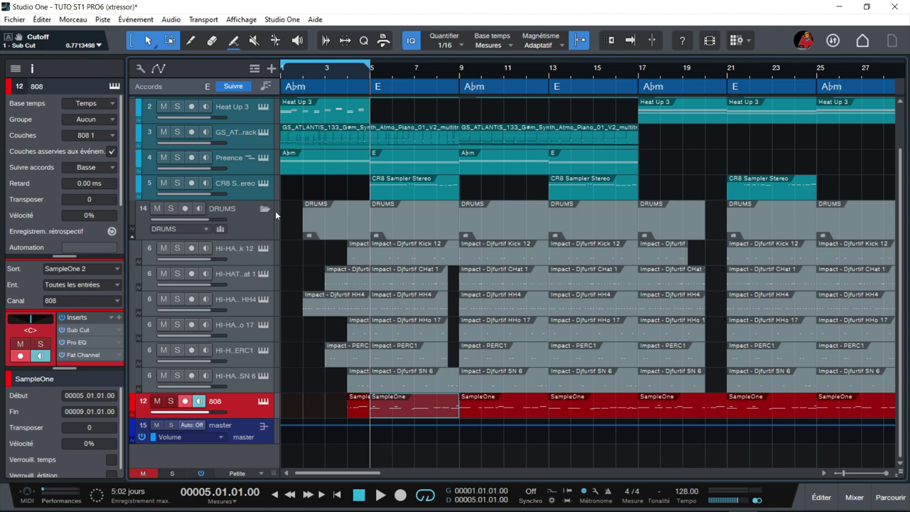
Review the audio operations offered for the second GS_ATLANTIS audio event on track 1.
scroll(274, 210, up, 2)
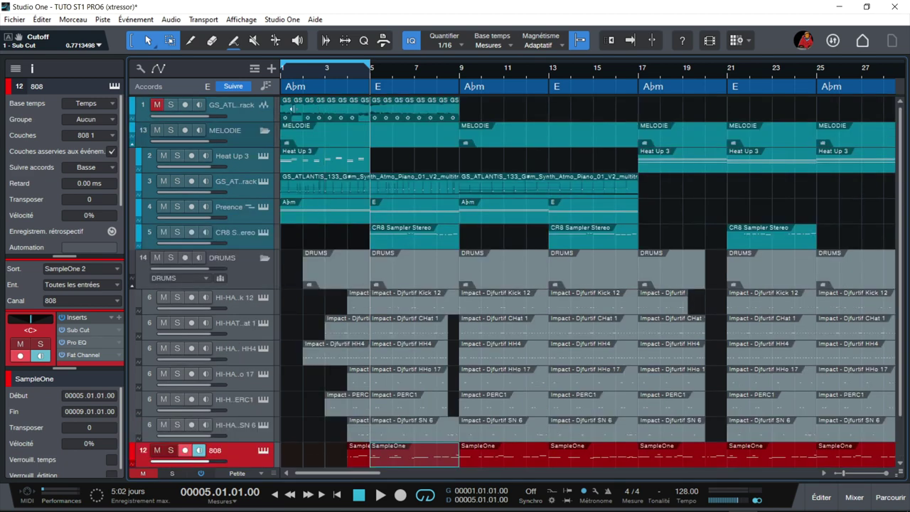
click(295, 108)
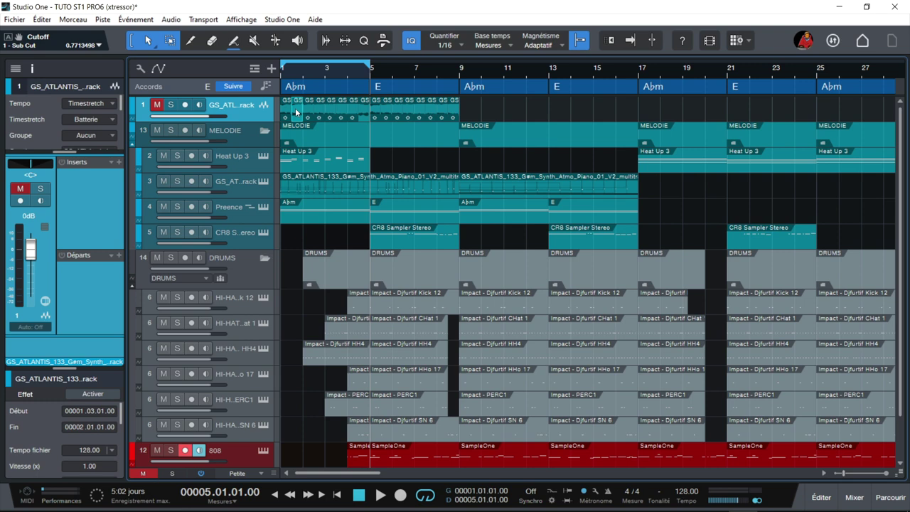
right_click(295, 111)
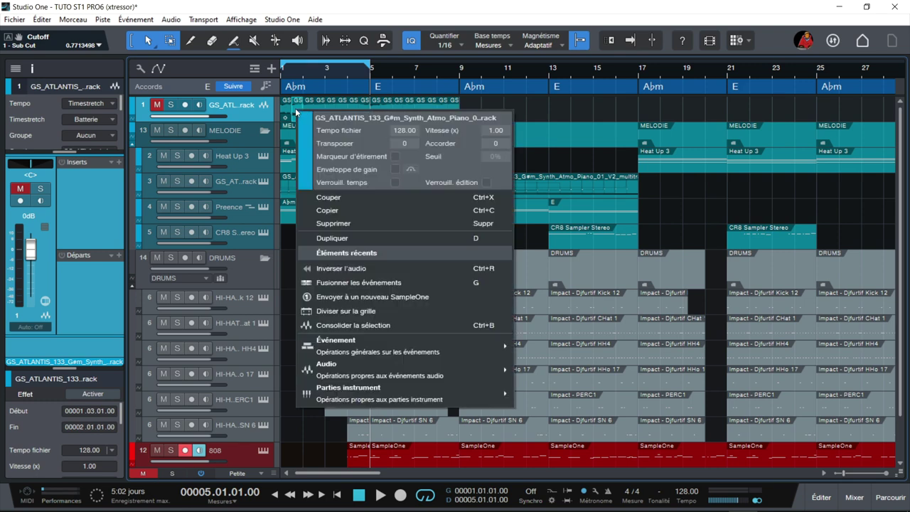
mouse_move(342, 353)
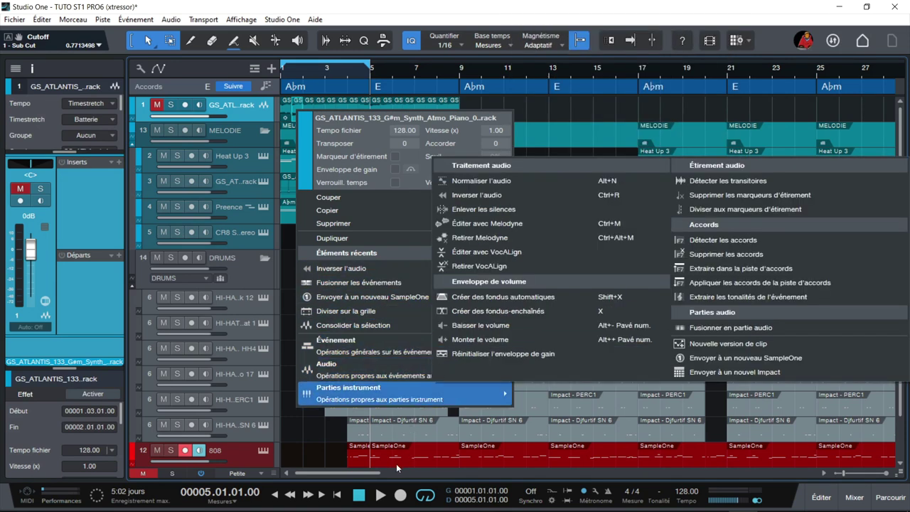
Review the event, instrument part and musical functions offered for the 808 part at bar 5.
click(392, 459)
right_click(387, 460)
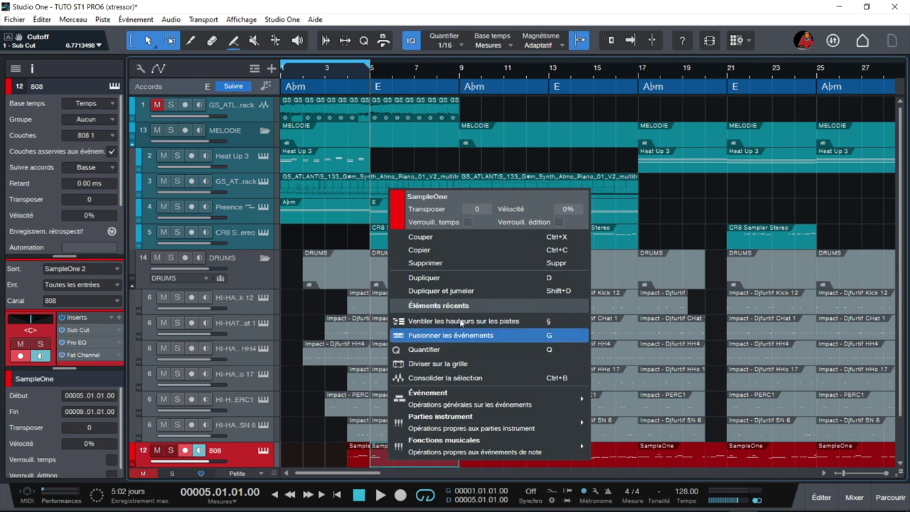
mouse_move(448, 398)
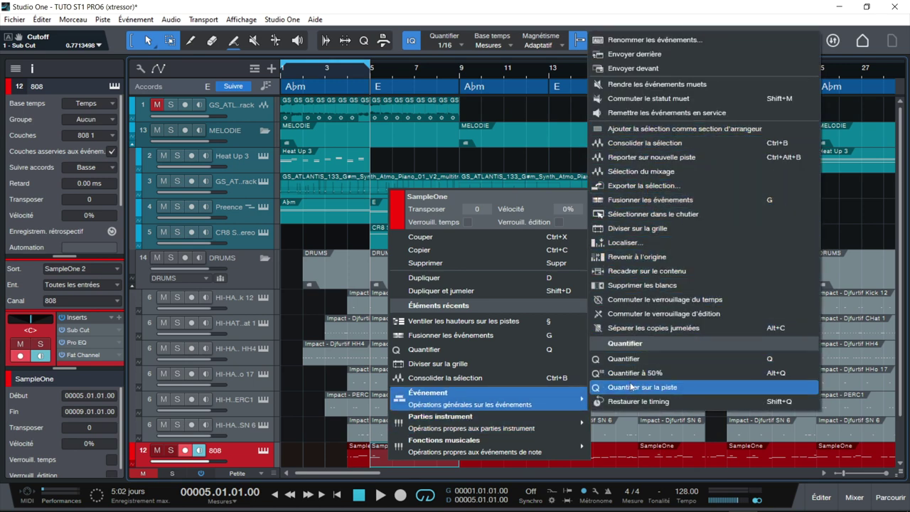
mouse_move(533, 427)
mouse_move(541, 448)
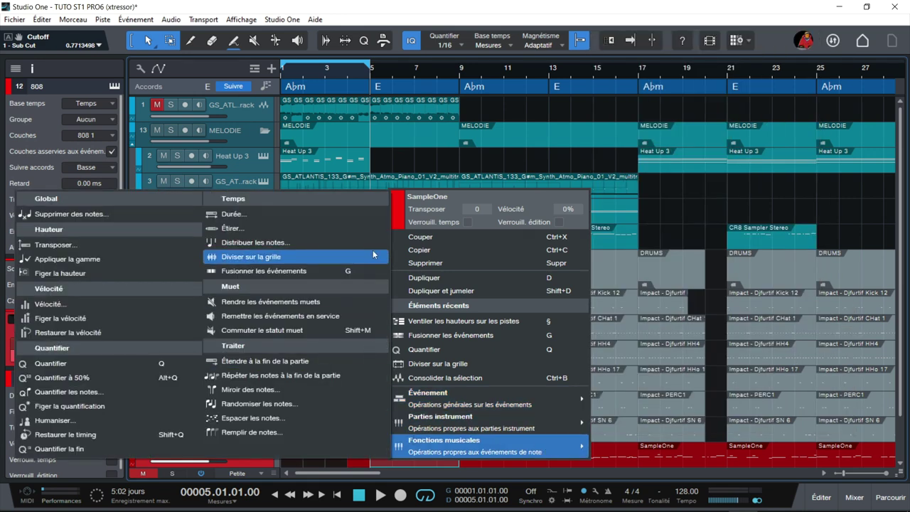
click(385, 35)
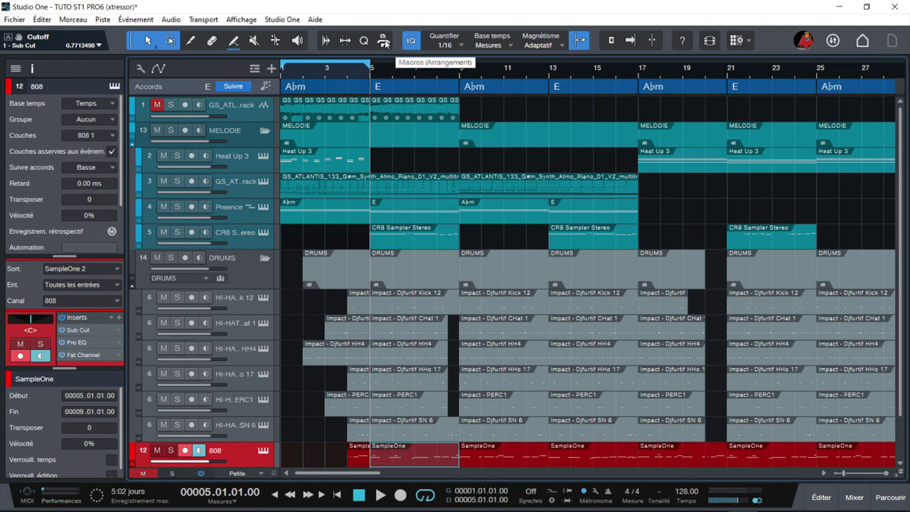
Show the arrangement macros and try the exploser piste macro on the Djfurtif CHat 1 part at bar 3.
click(384, 41)
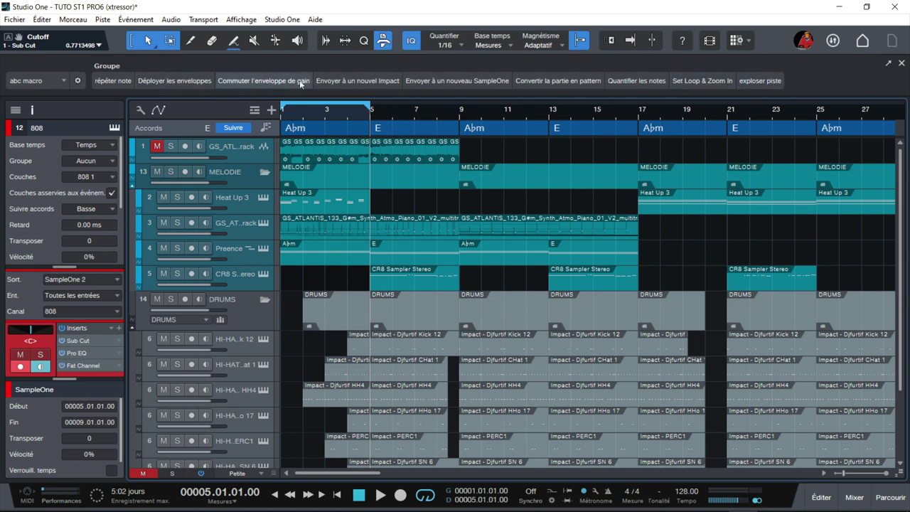
click(754, 82)
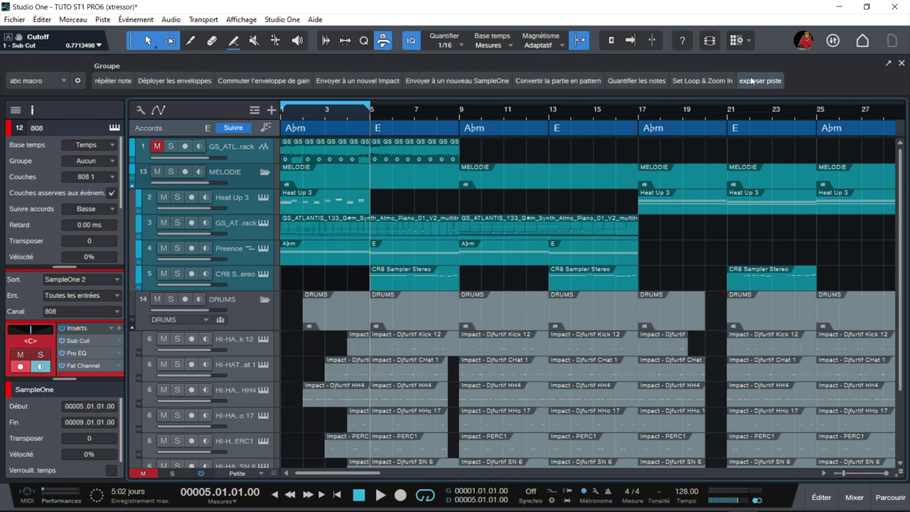
right_click(349, 368)
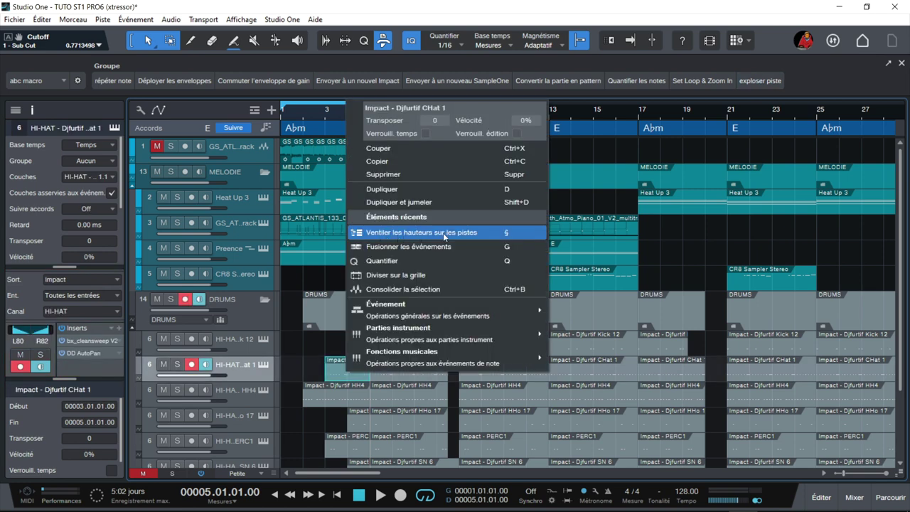
click(750, 83)
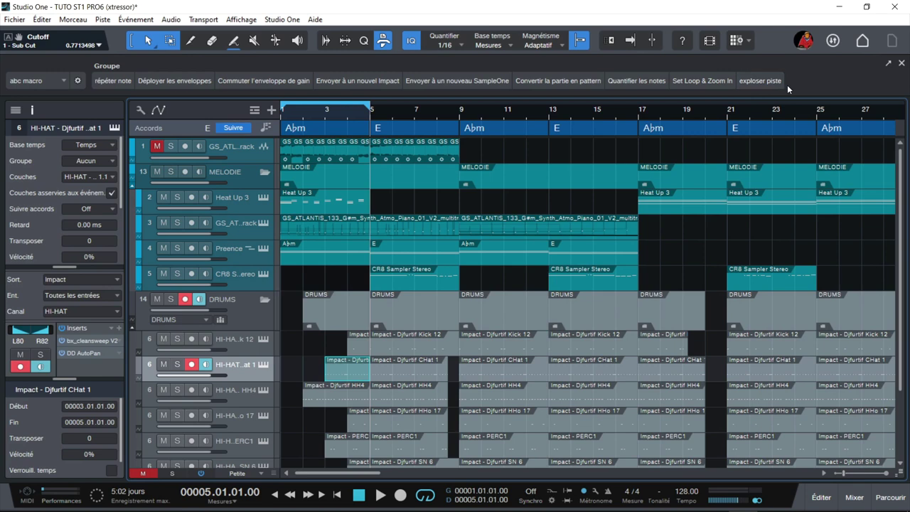
Run the exploser piste macro on the 808 part at bar 5 to split its pitches onto separate tracks, and undo it.
scroll(904, 191, down, 3)
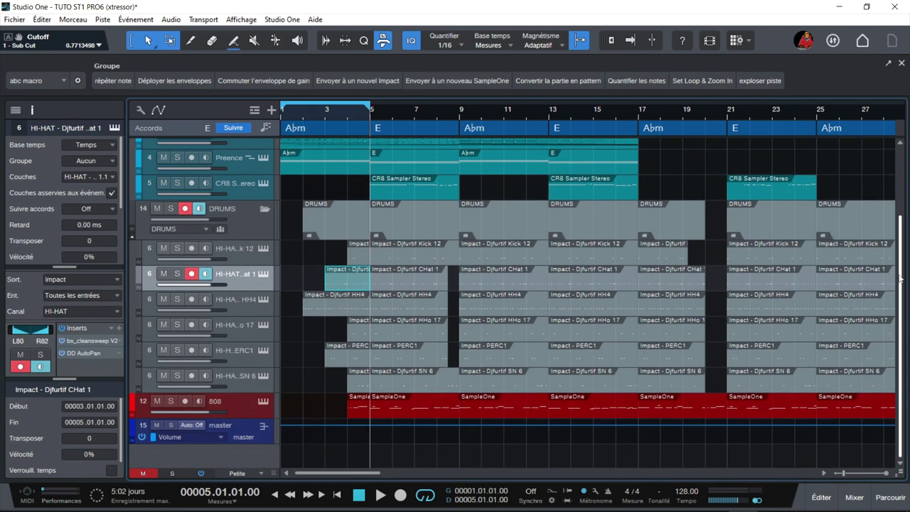
click(390, 414)
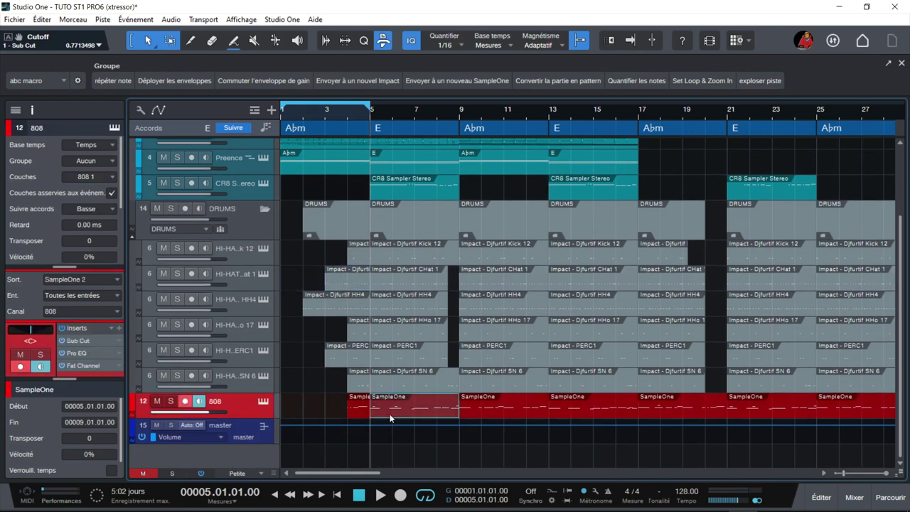
click(750, 82)
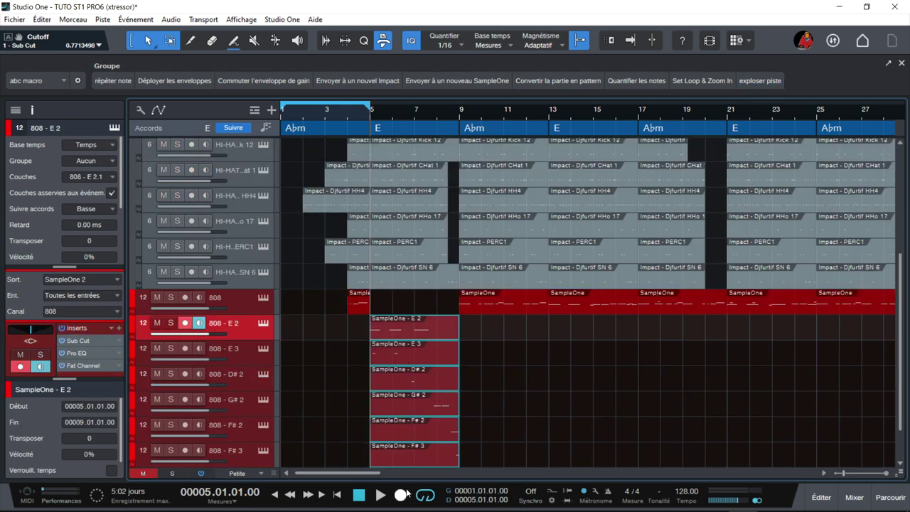
scroll(482, 413, down, 2)
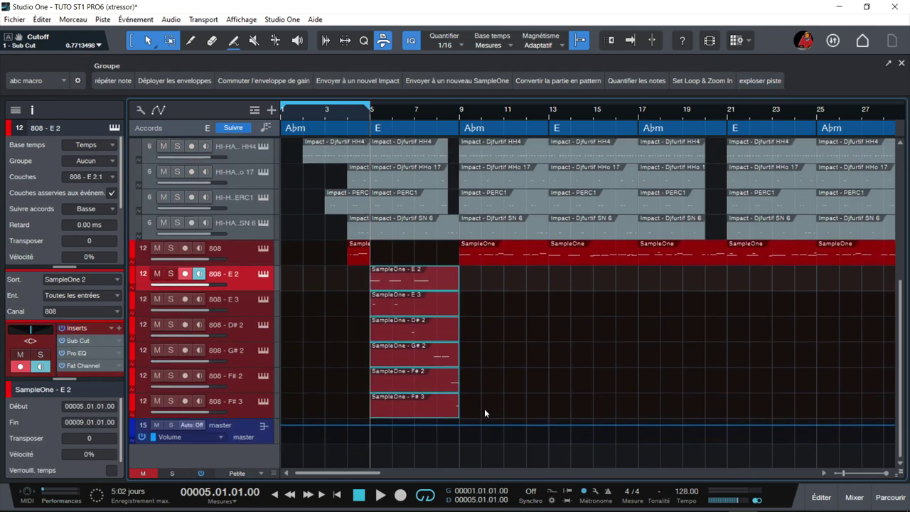
key(ctrl+z)
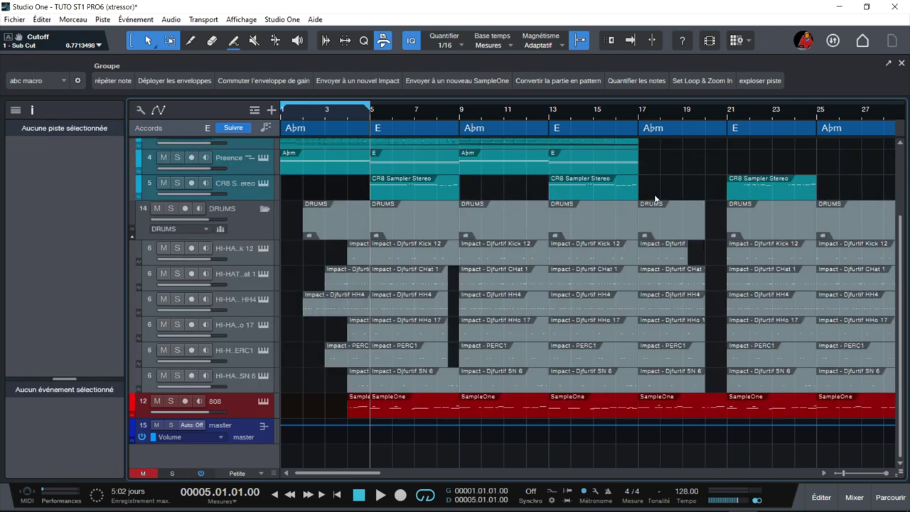
Select all events in the arrangement and run the Set Loop & Zoom In macro on bars 1 to 33.
drag(583, 110, 539, 104)
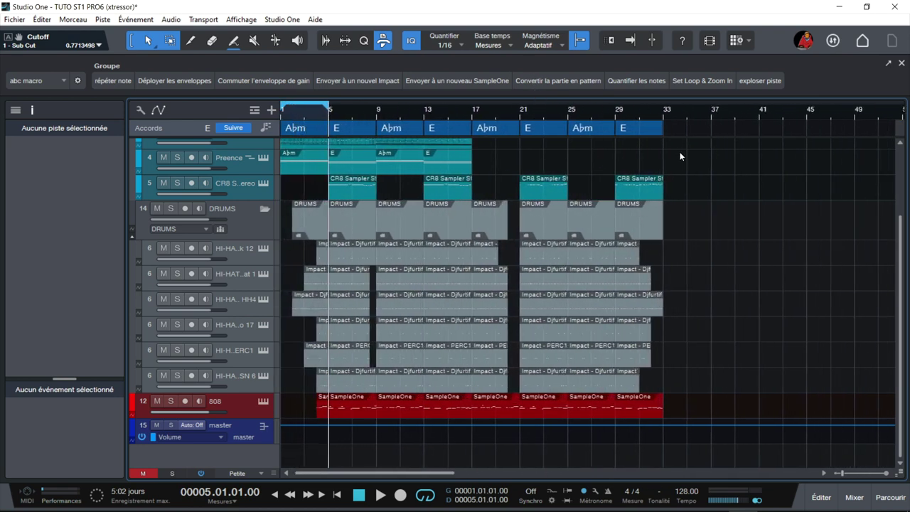
drag(678, 163, 688, 245)
drag(725, 328, 263, 460)
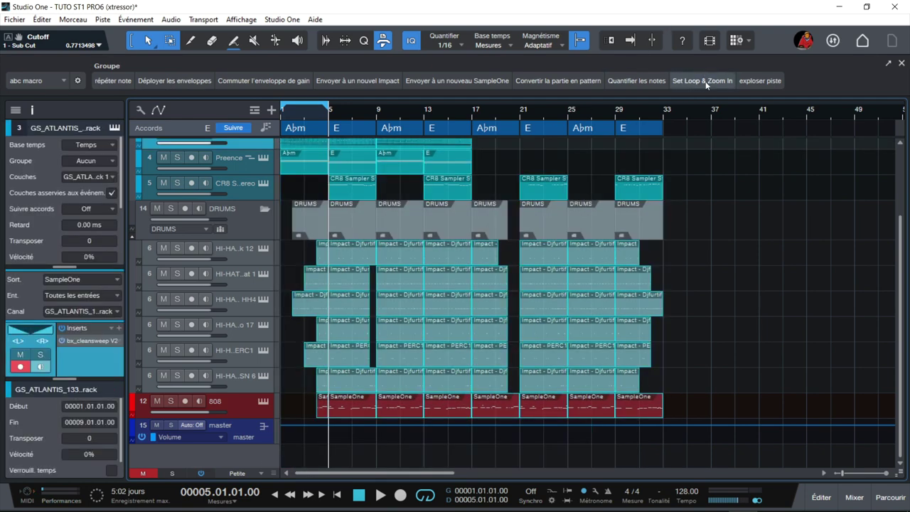
click(723, 80)
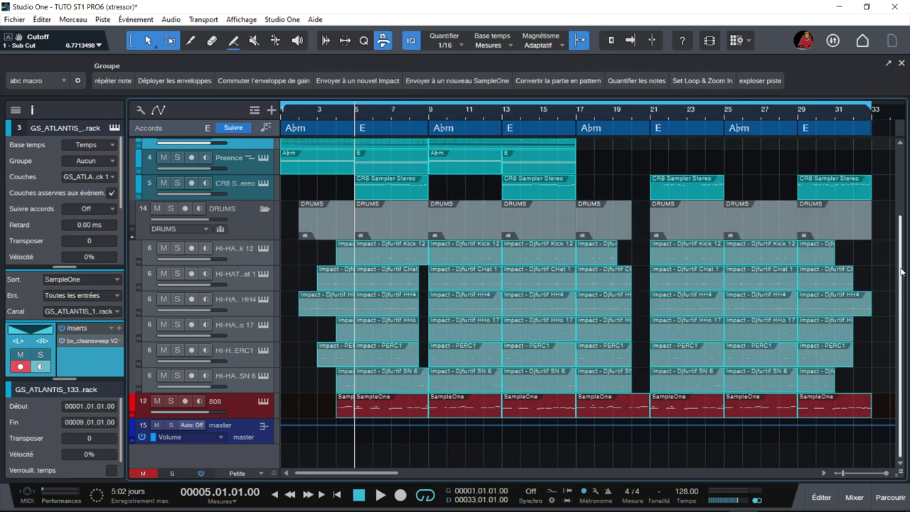
Loop and zoom to the GS_ATLANTIS instrument part on track 3 from bar 9 to 17 with the Set Loop & Zoom In macro.
scroll(900, 271, up, 3)
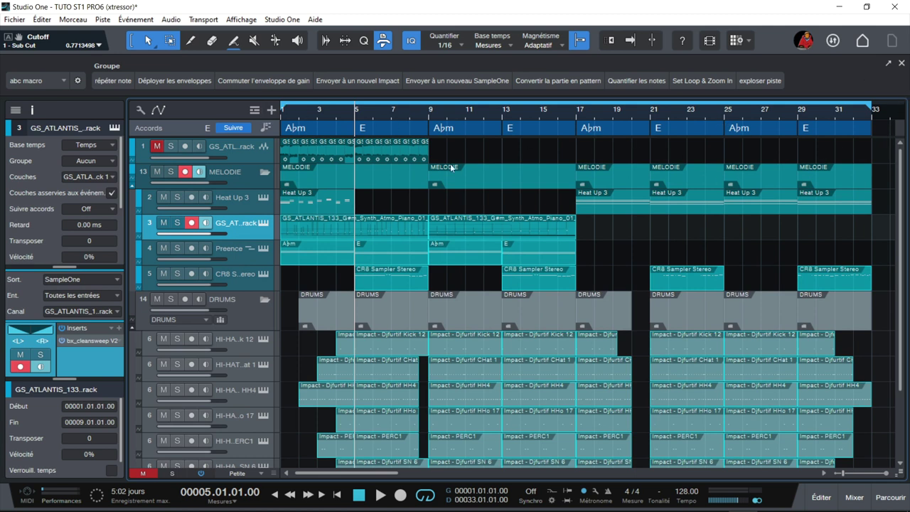
click(483, 225)
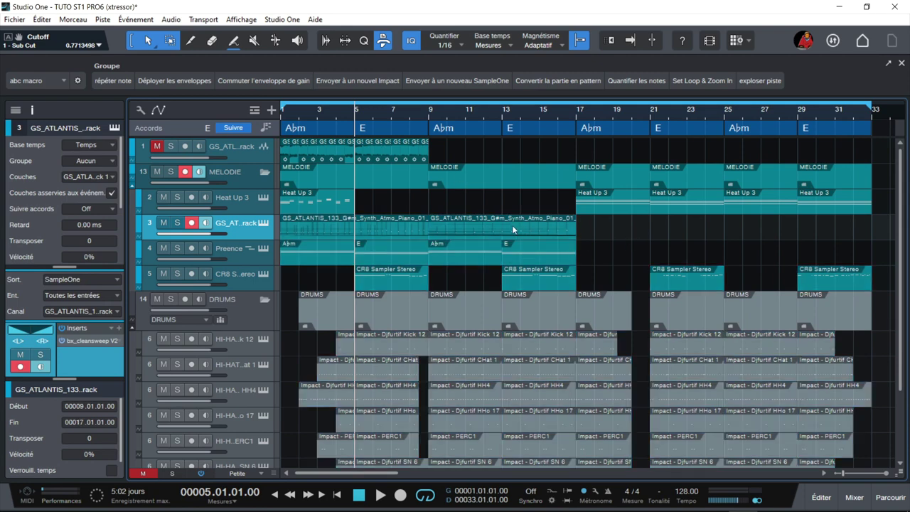
click(703, 80)
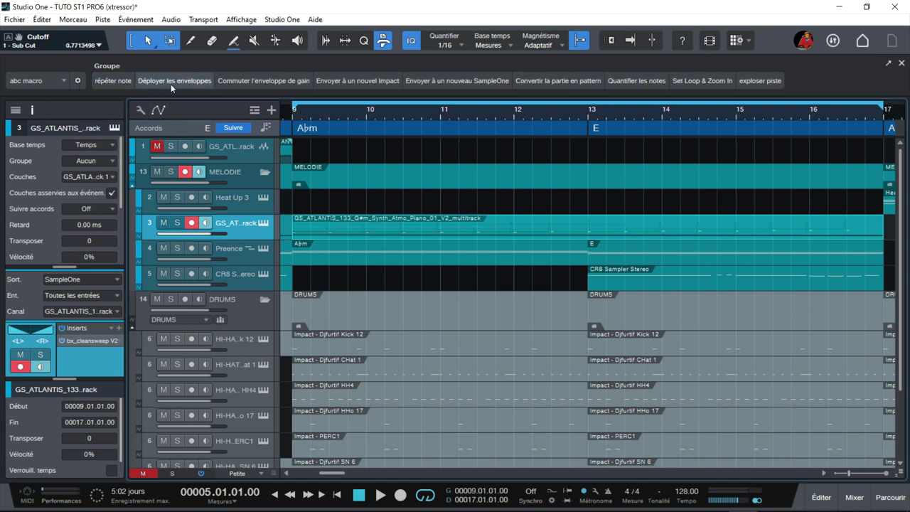
Review the available macro pages and the Groupe options for adding buttons and groups, keeping the abc macro page.
click(64, 81)
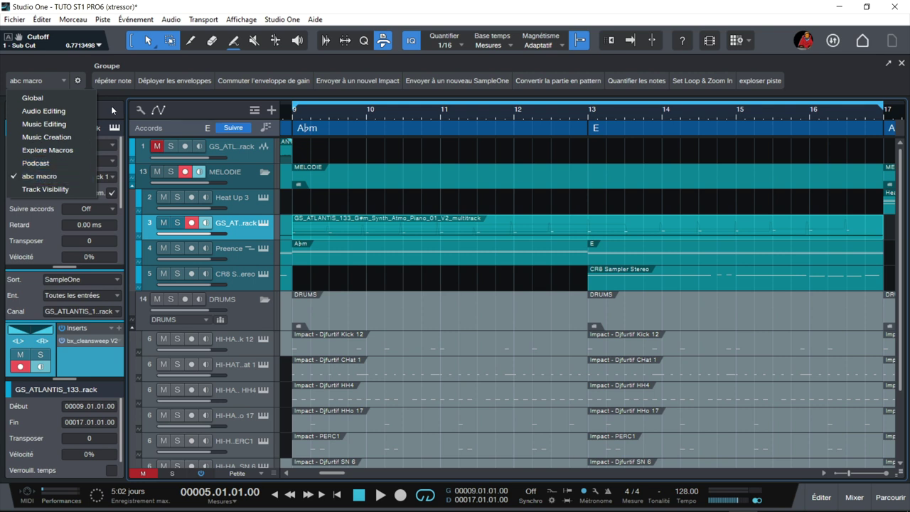
right_click(156, 64)
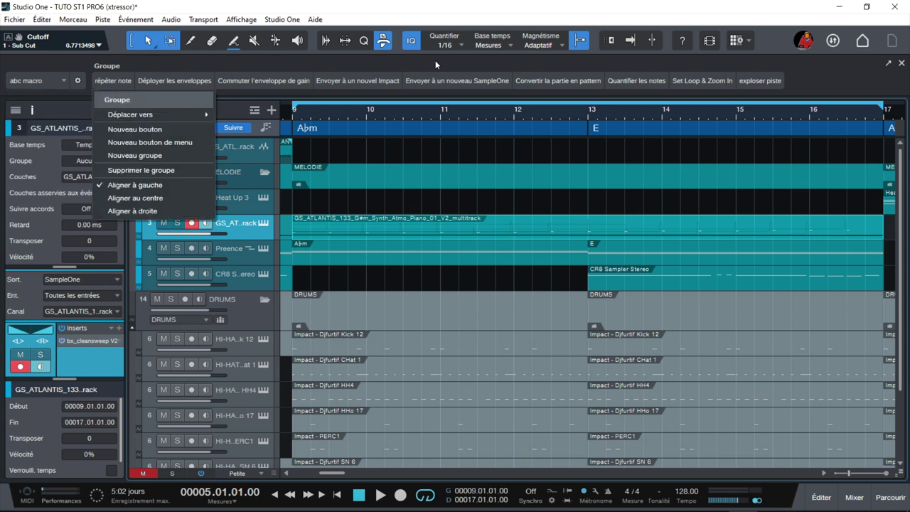
click(823, 68)
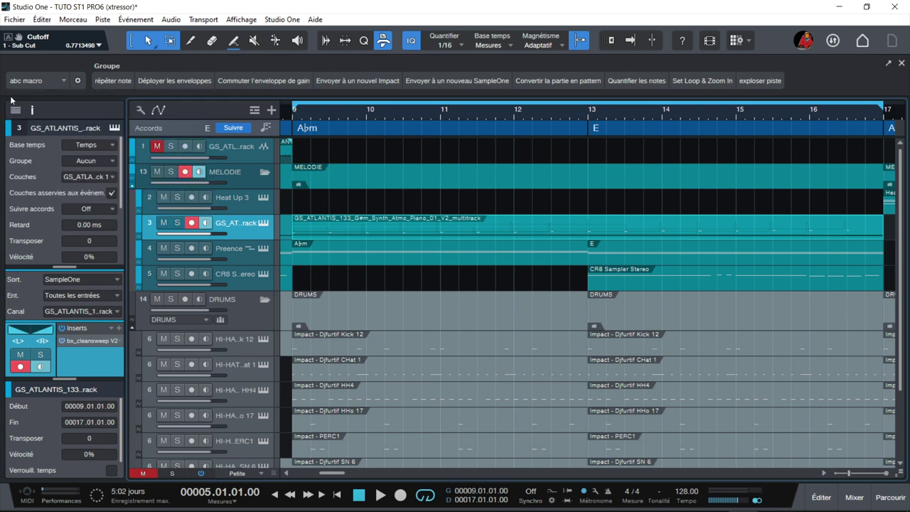
Review the macro list in Organisateur des macros and the commands available for a new macro, then close both dialogs without saving.
click(79, 81)
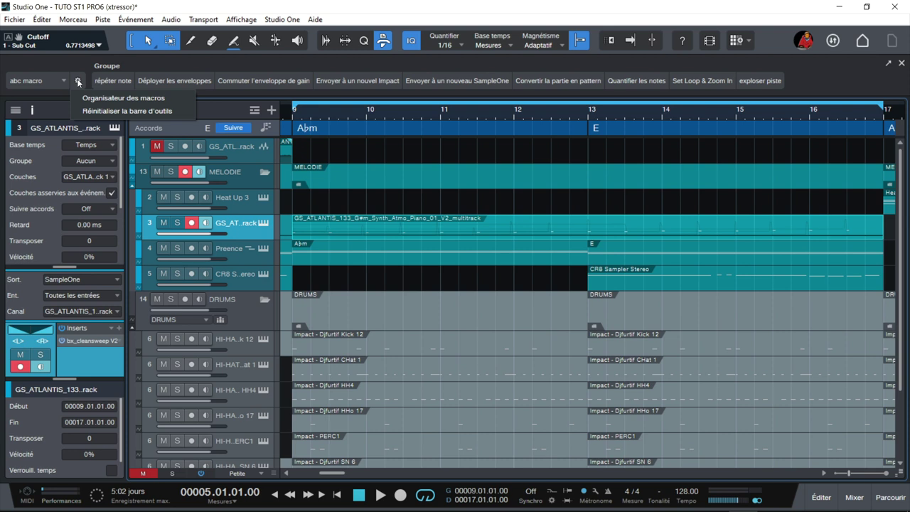
click(108, 99)
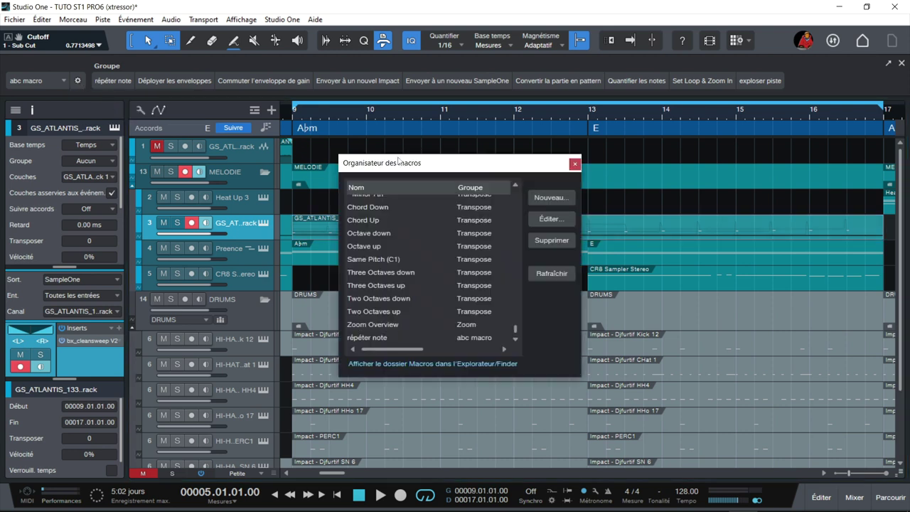
drag(533, 169, 308, 222)
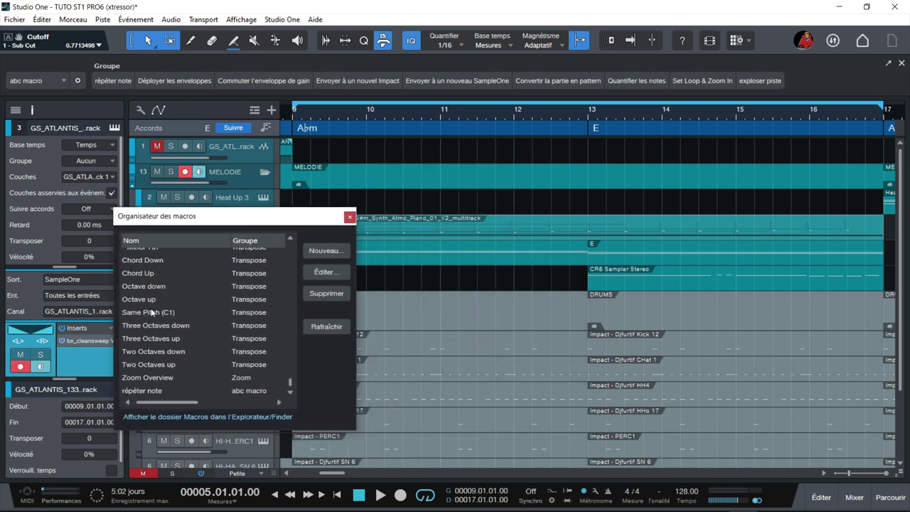
mouse_move(290, 382)
mouse_down()
mouse_move(310, 249)
mouse_move(300, 391)
mouse_up()
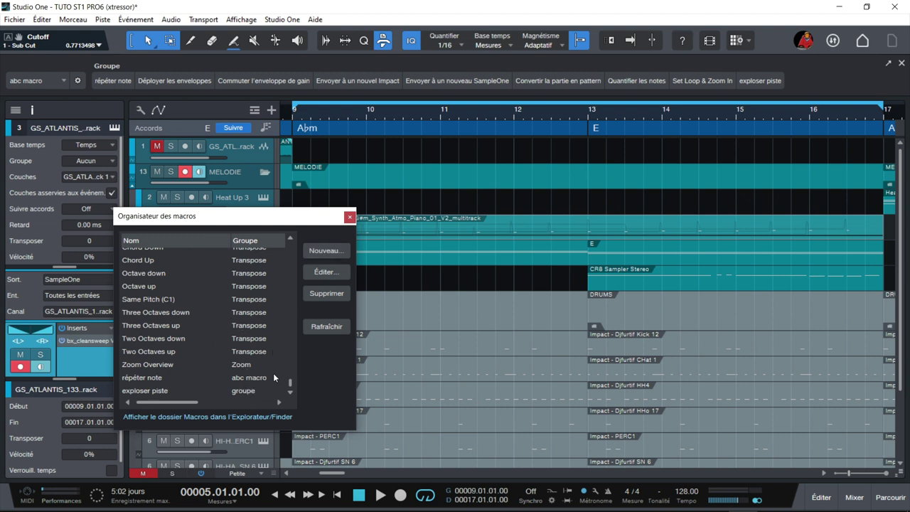
click(318, 250)
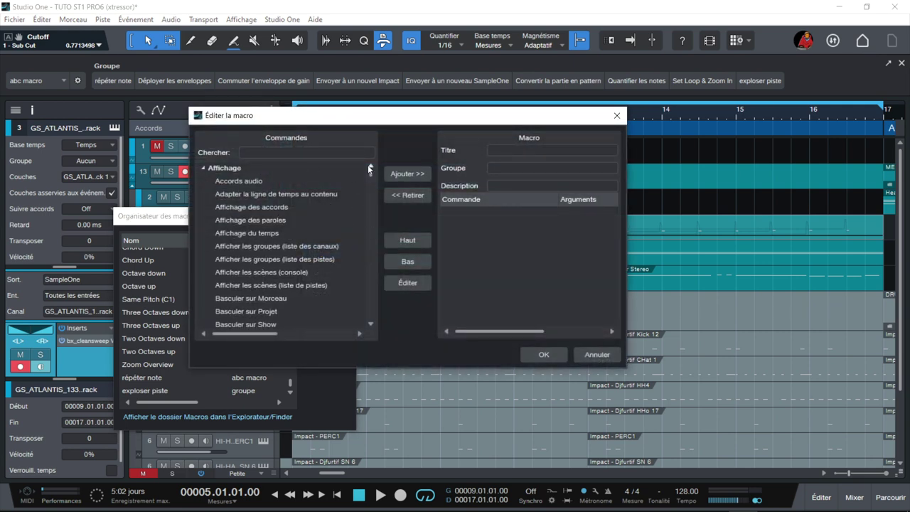
drag(373, 172, 388, 206)
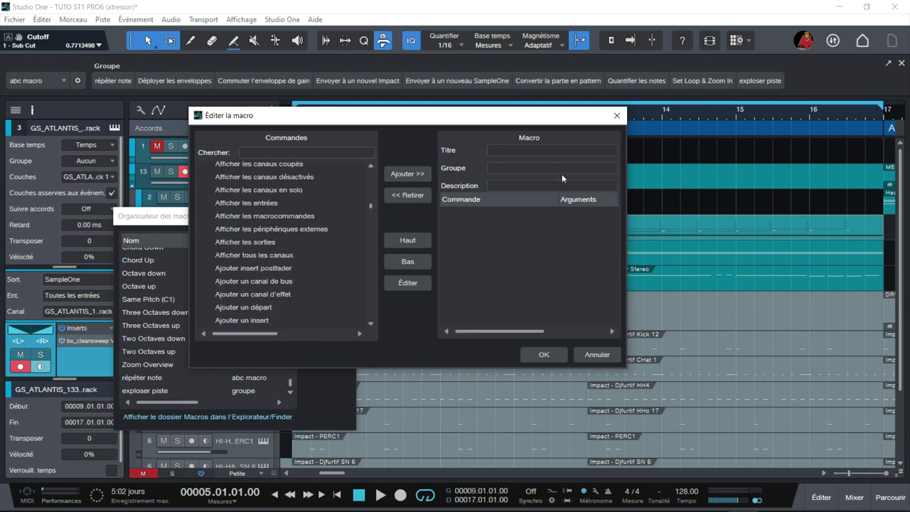
click(618, 115)
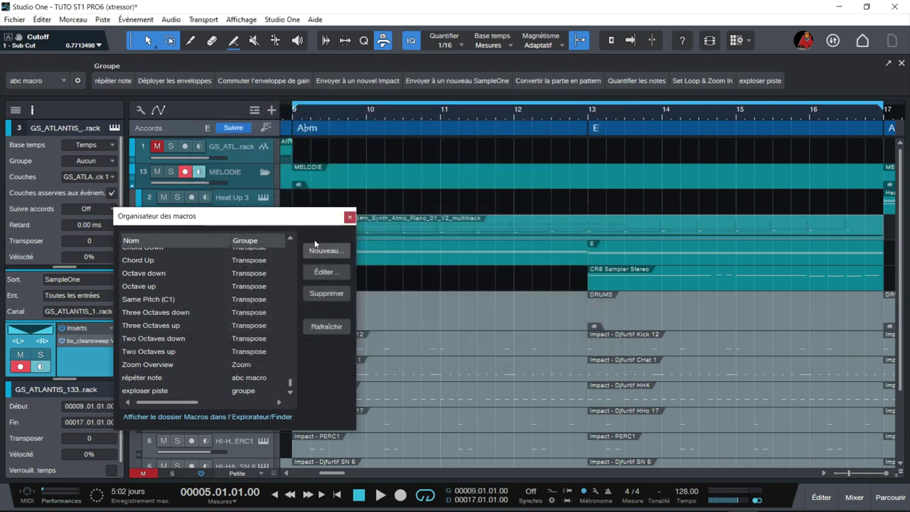
click(347, 217)
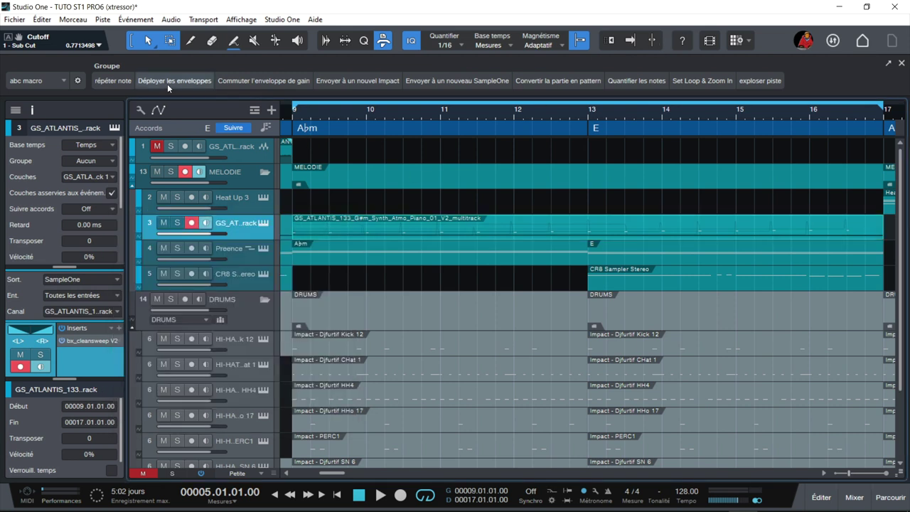
Add a new button before répéter note on the abc macro page and assign the console macro to it.
right_click(115, 83)
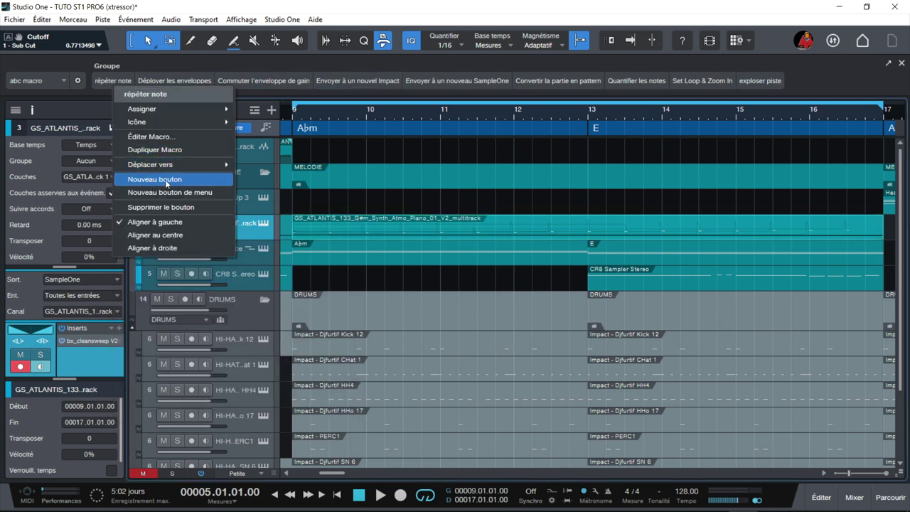
right_click(107, 82)
right_click(107, 82)
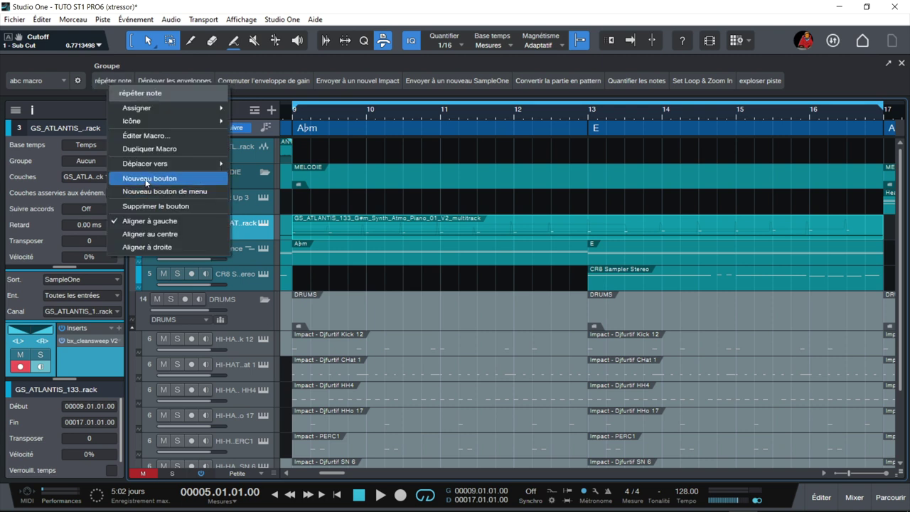
click(145, 179)
right_click(101, 82)
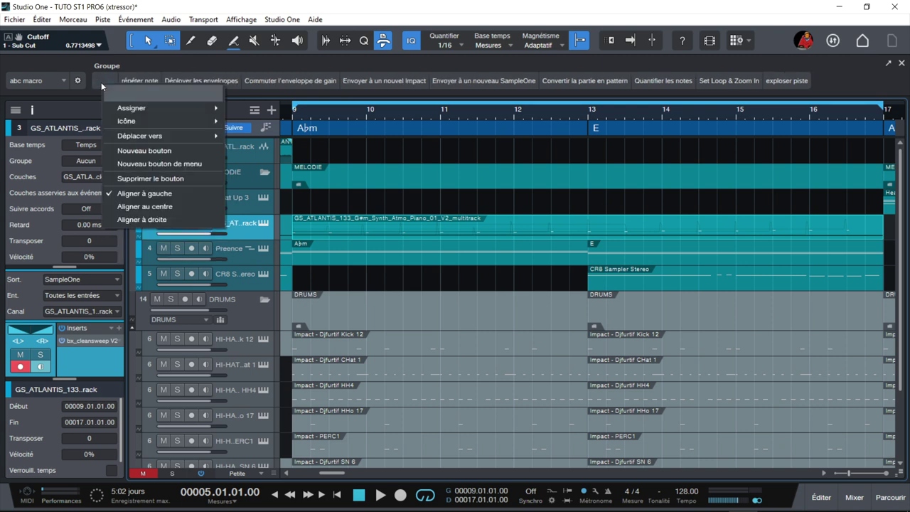
mouse_move(144, 110)
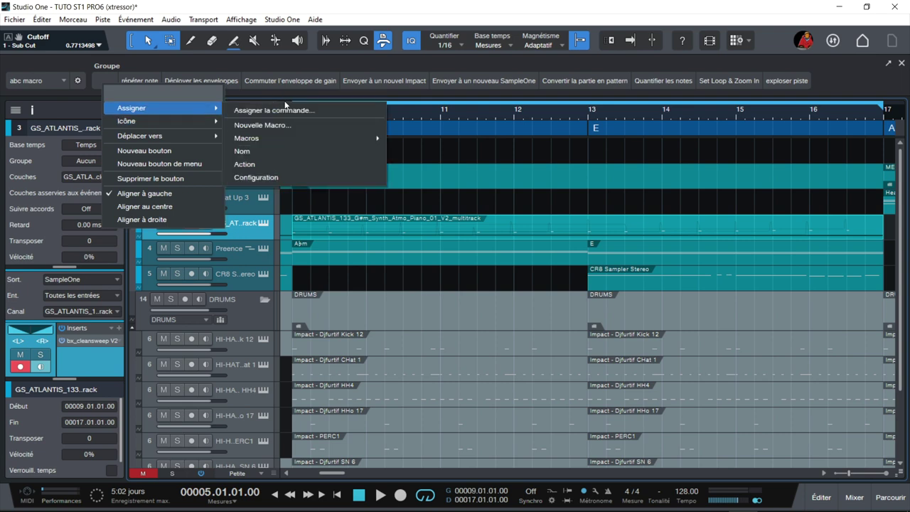
mouse_move(275, 131)
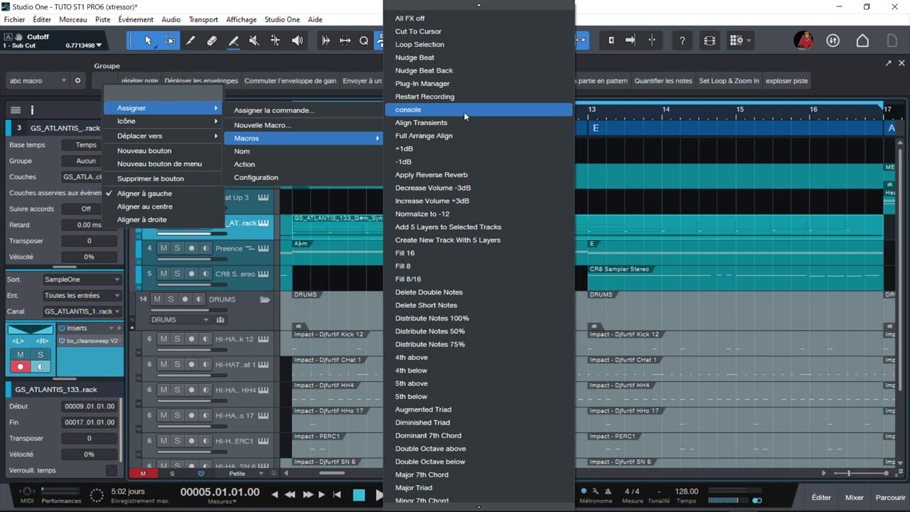
click(412, 111)
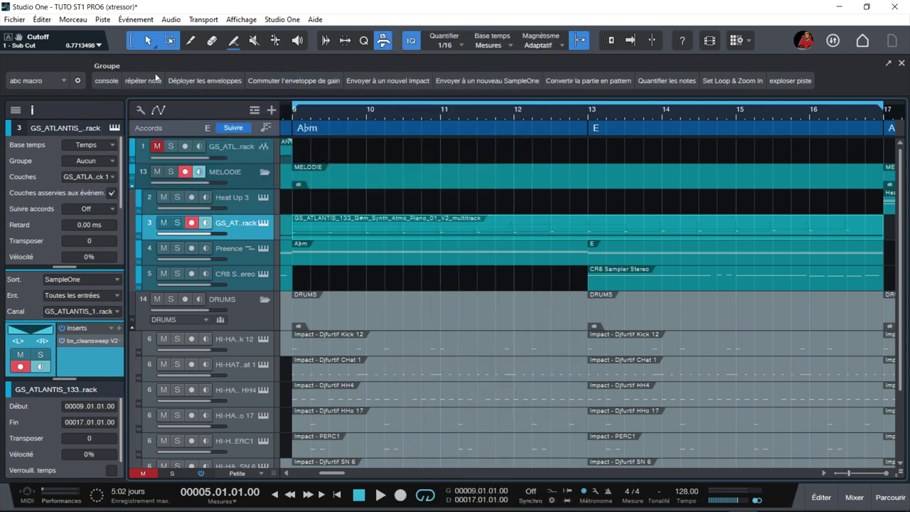
Test the console macro and return to the arrangement, and view the Répéter notes settings through the répéter note macro.
click(111, 83)
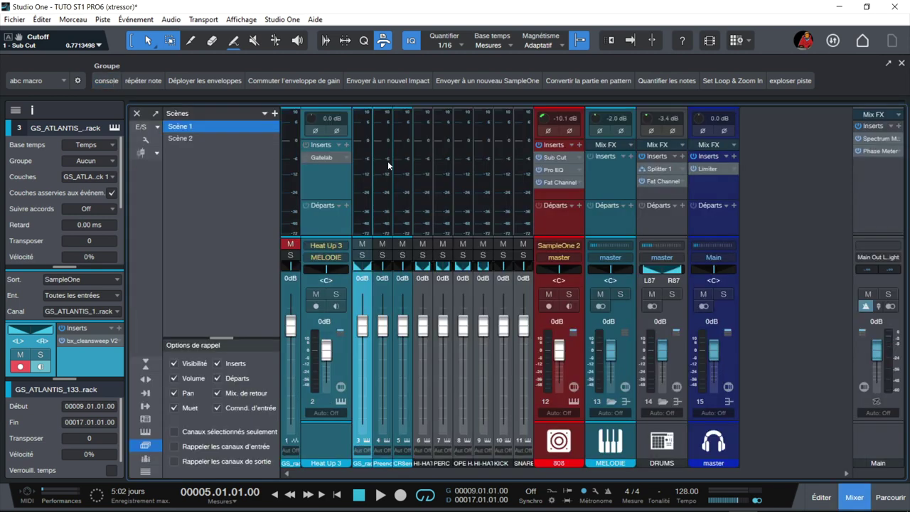
key(F3)
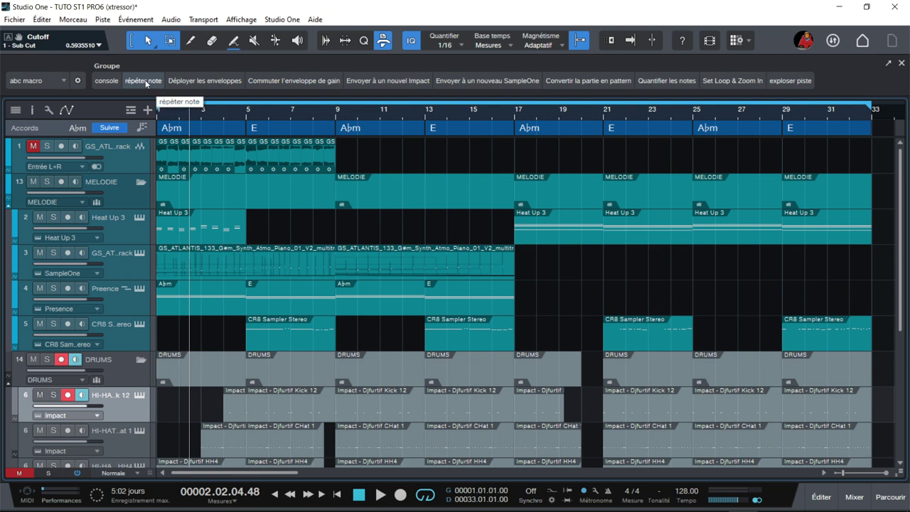
click(145, 81)
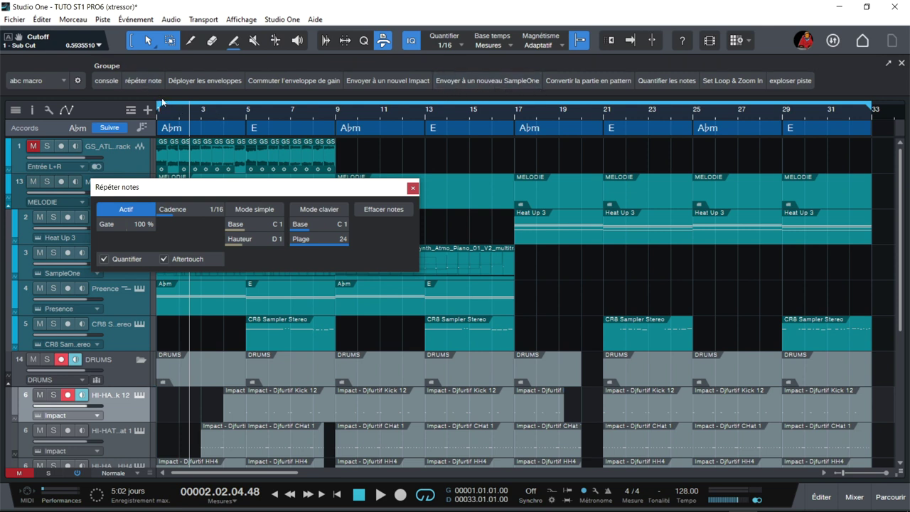
click(411, 187)
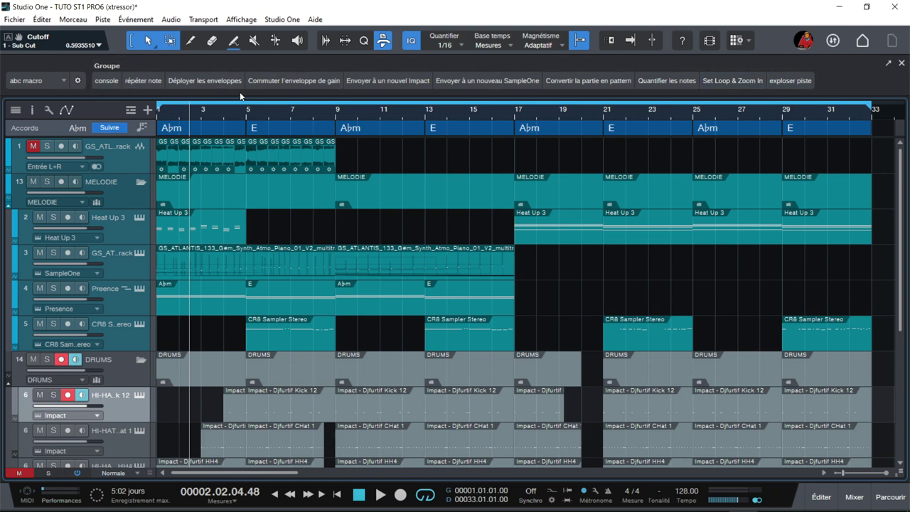
click(63, 81)
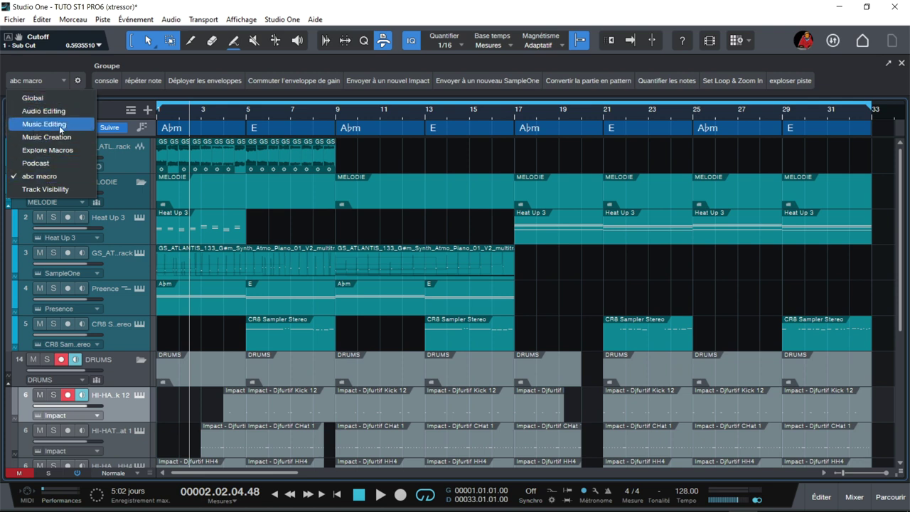
click(47, 177)
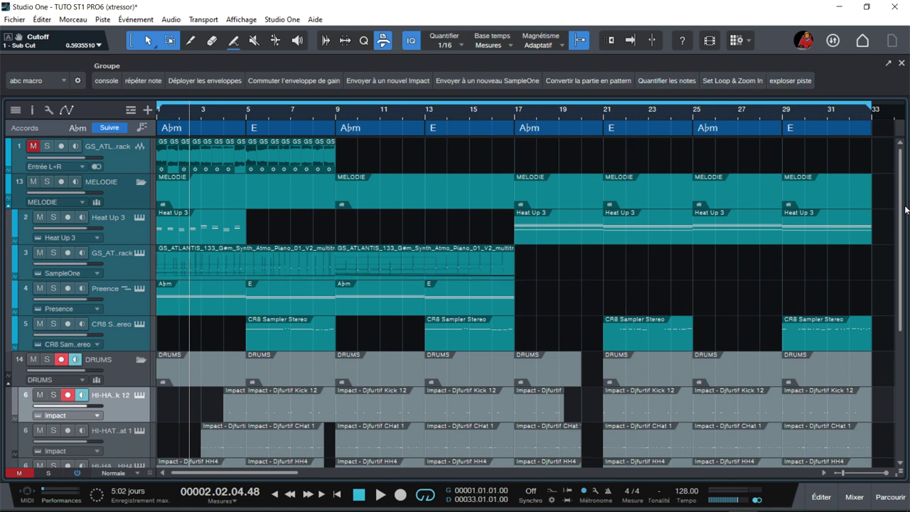
Collapse the MELODIE and DRUMS folder tracks in the arrangement.
drag(904, 213, 903, 349)
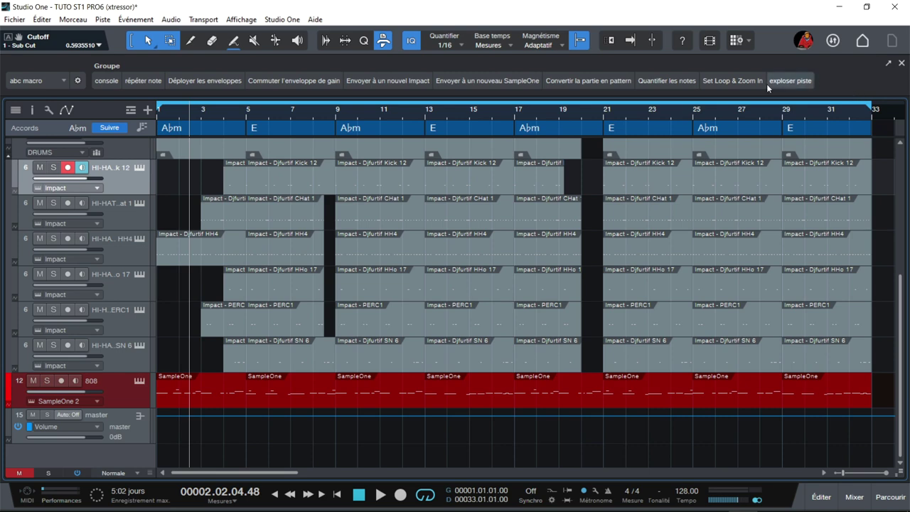
scroll(259, 284, up, 5)
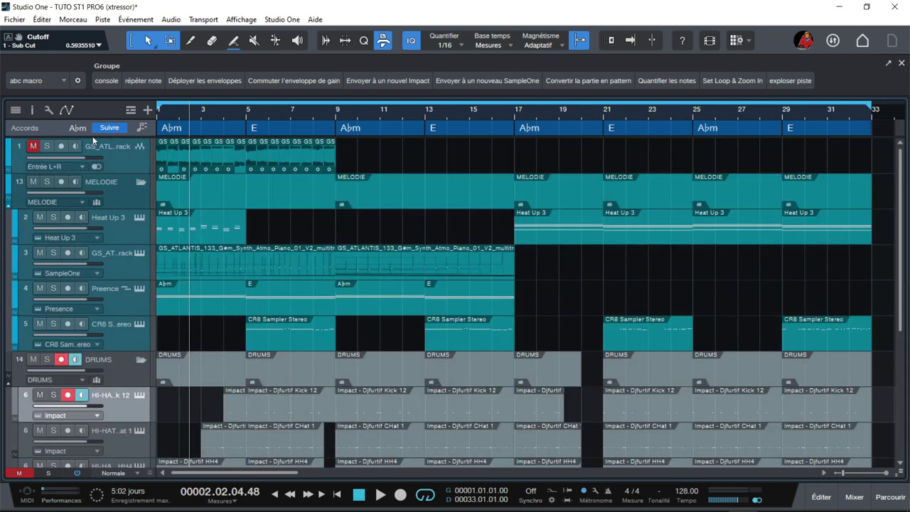
click(139, 182)
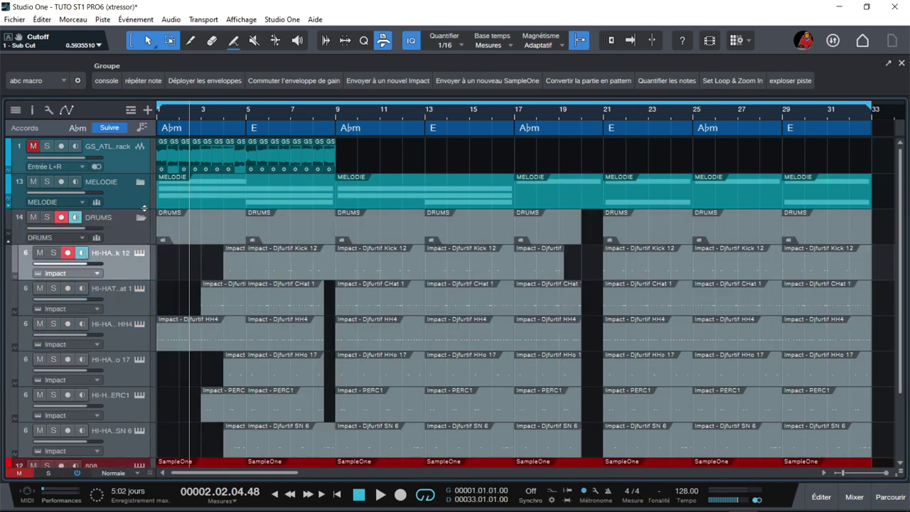
click(144, 222)
click(144, 221)
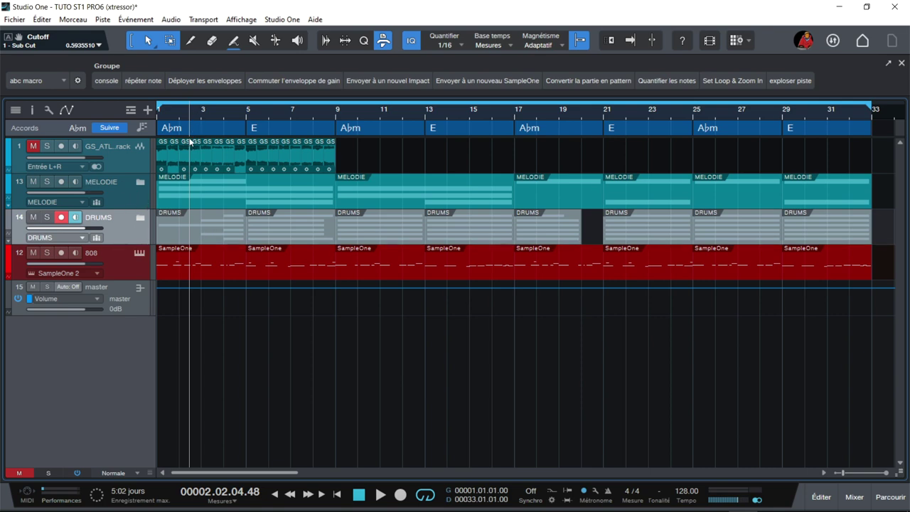
Open the mixer, hide its channel list and scenes panels, and preview the small console height before restoring the large one.
key(F3)
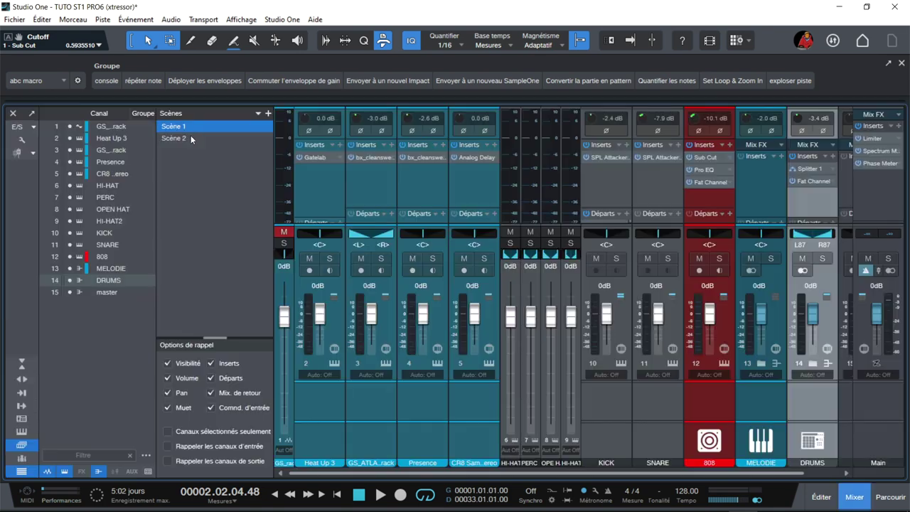
click(21, 472)
click(22, 445)
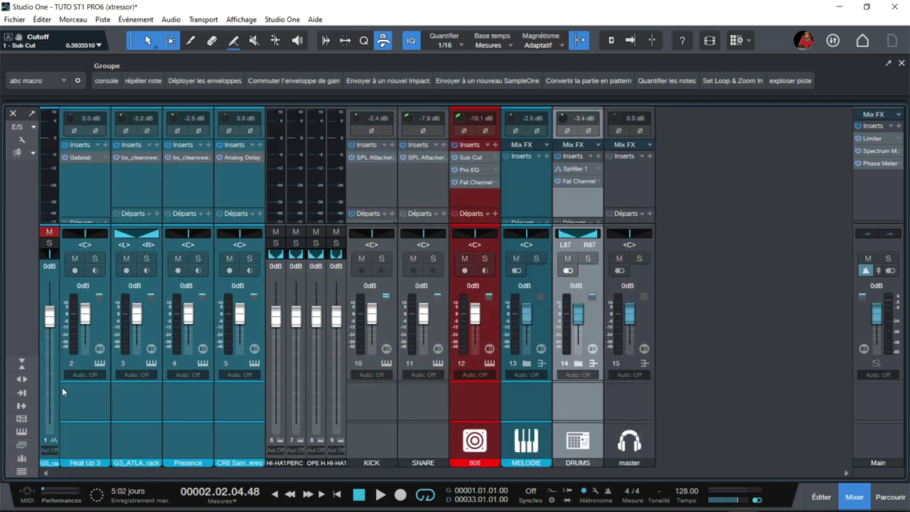
click(26, 365)
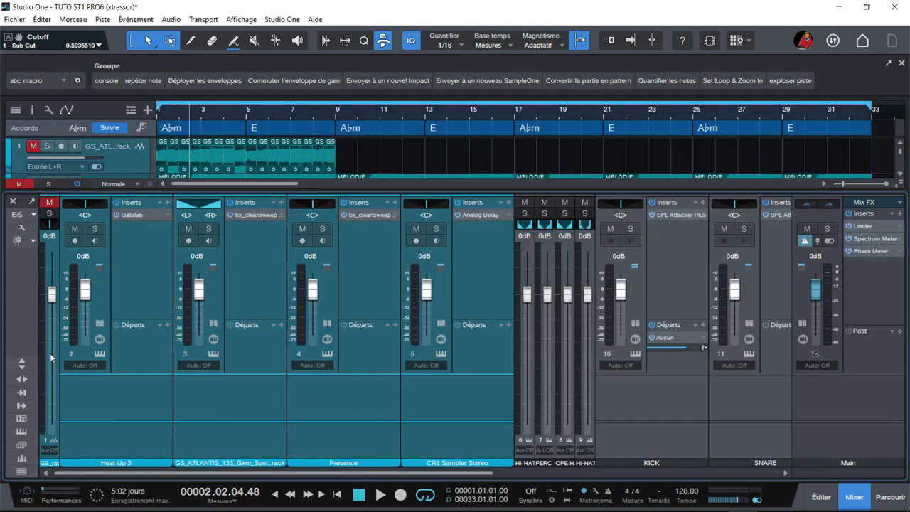
click(30, 363)
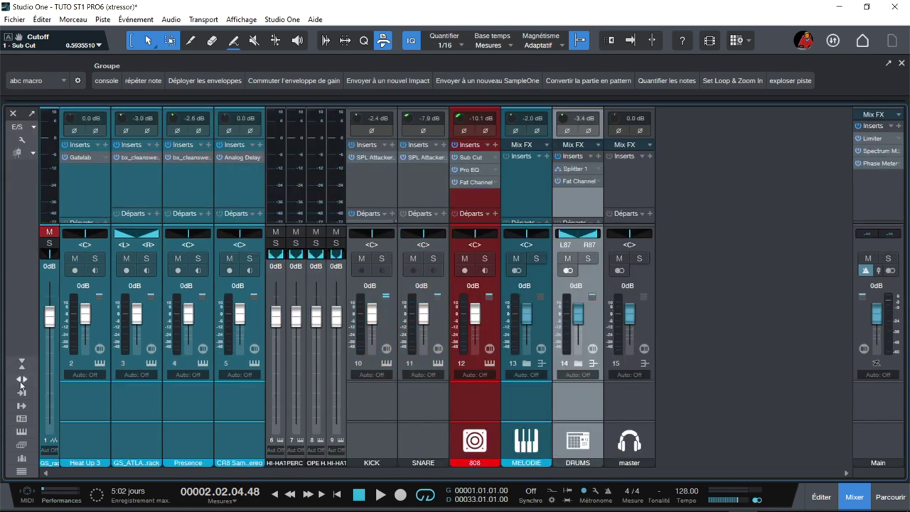
Narrow the Heat Up 3, GS_ATLANTIS, Presence, CR8 Sampler Stereo, KICK and SNARE channels, and compare them with the all-wide console view.
click(20, 381)
click(20, 381)
double_click(227, 352)
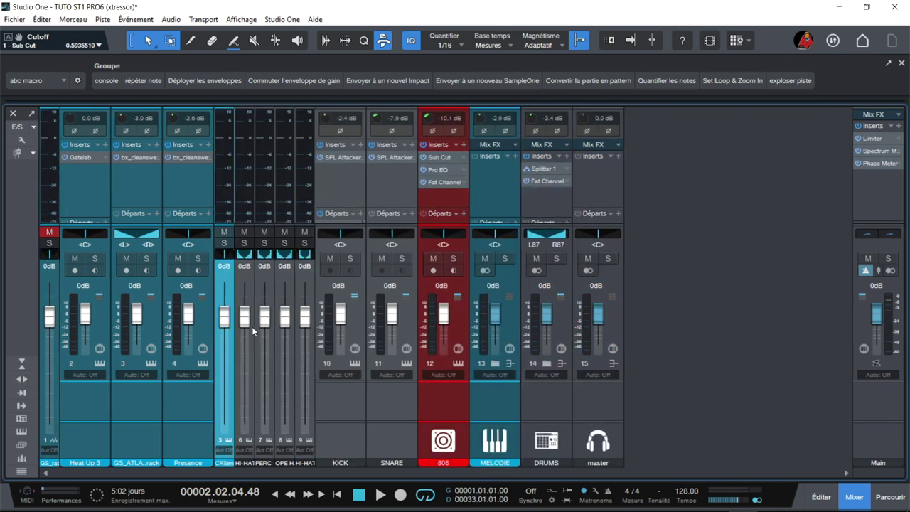
double_click(209, 340)
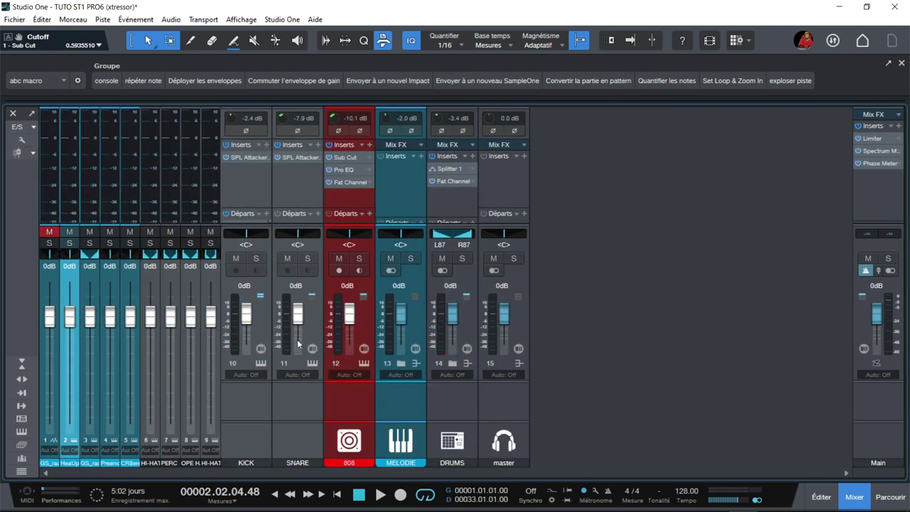
double_click(299, 346)
double_click(259, 323)
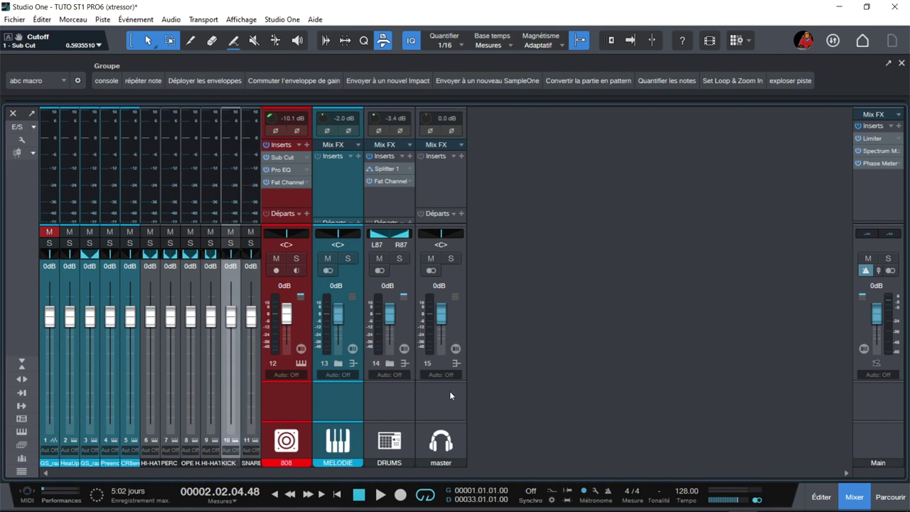
click(23, 380)
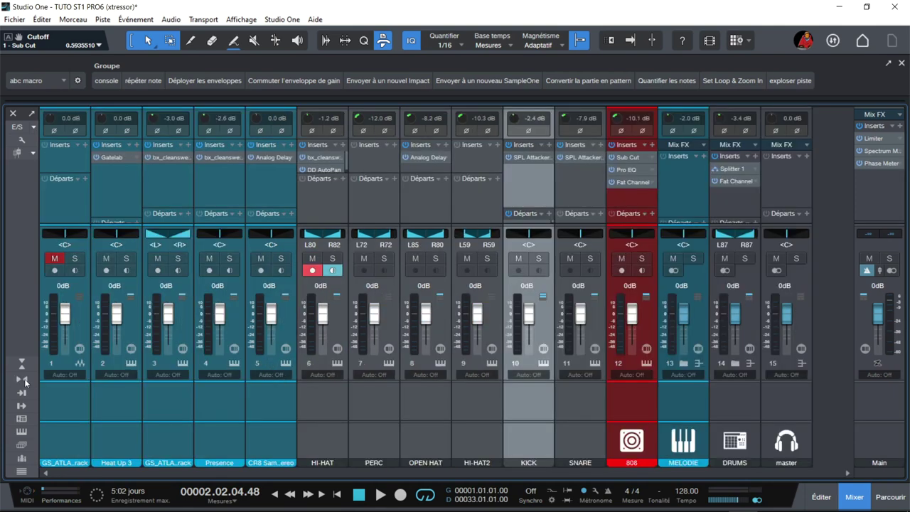
click(24, 380)
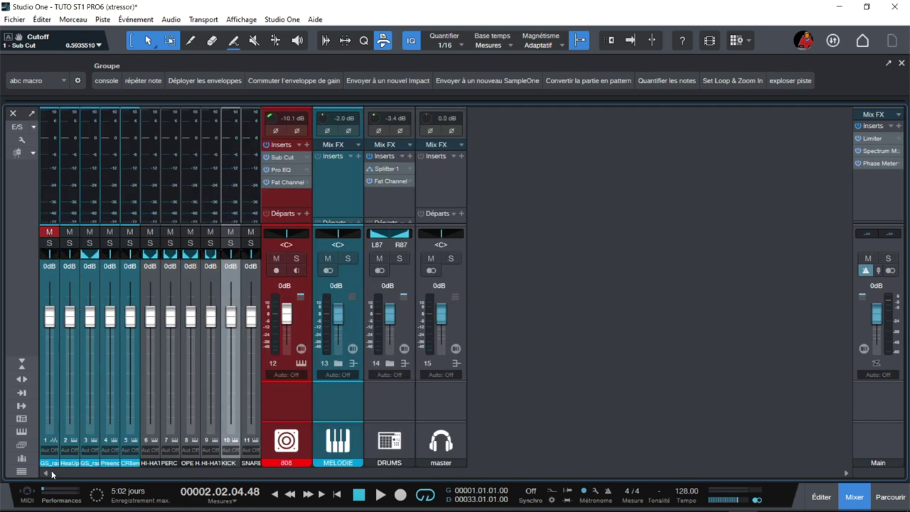
Show the external devices and instruments panels beside the mixer channels.
click(22, 418)
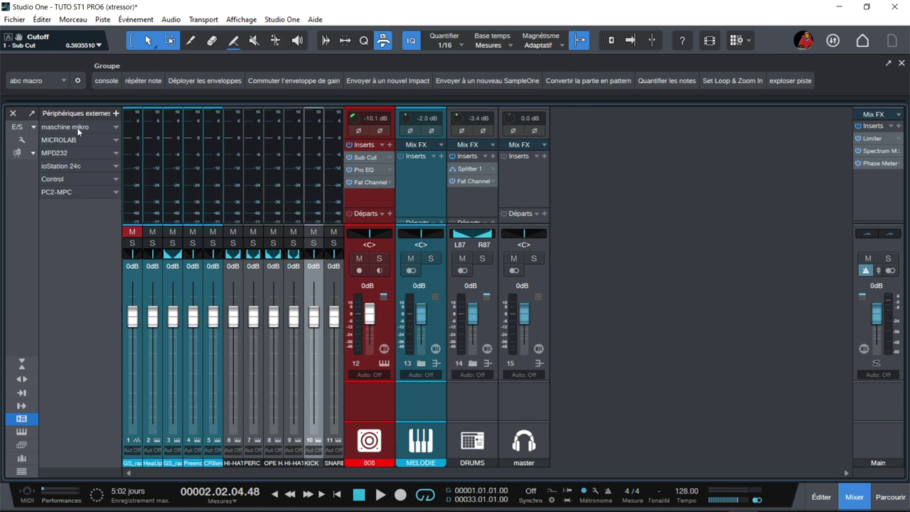
click(21, 431)
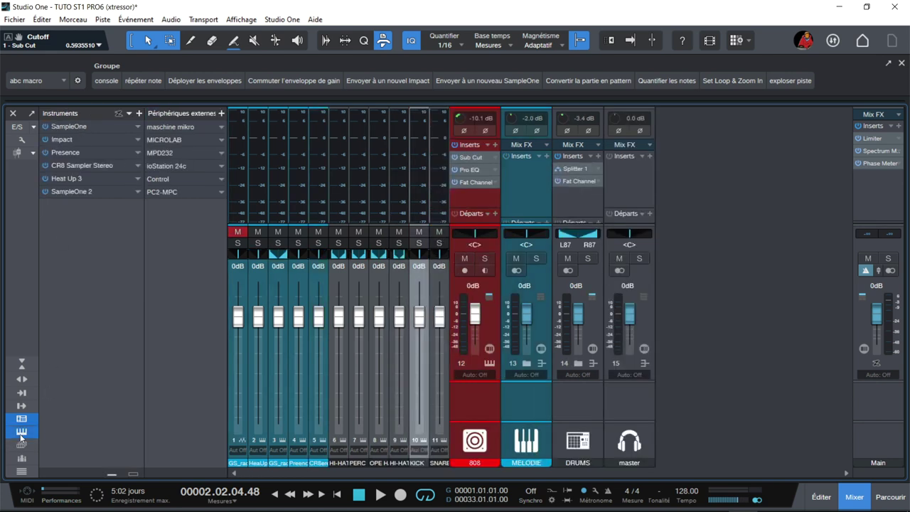
Show the scenes panel with its recall options, and display only the channel list beside the mixer channels.
click(119, 113)
click(22, 446)
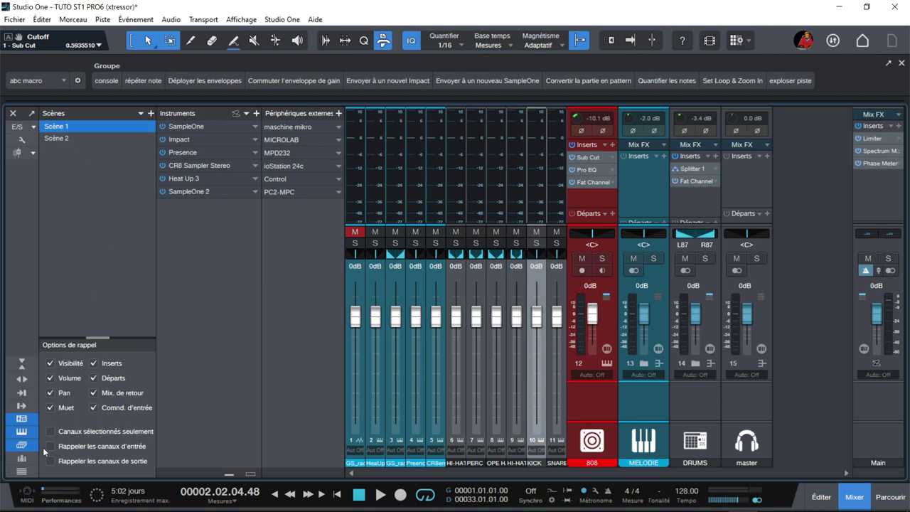
click(21, 470)
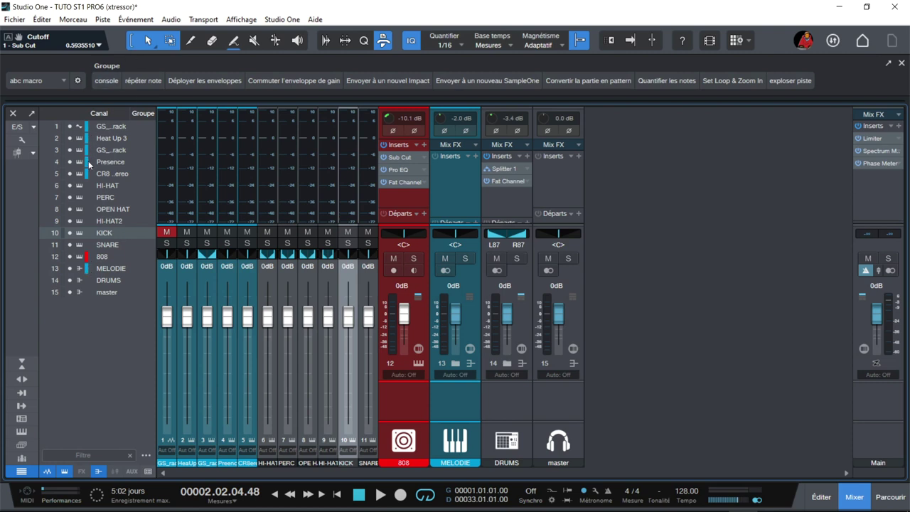
Colour the master channel blue.
click(539, 461)
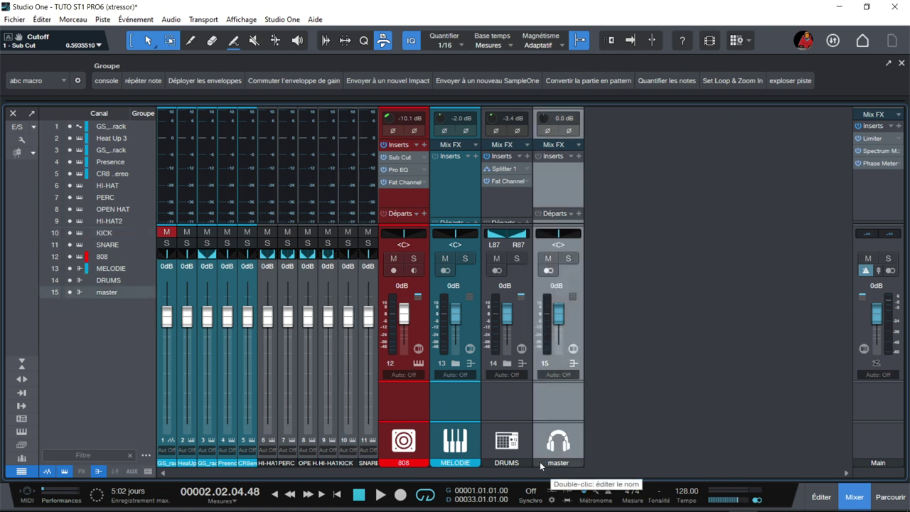
click(540, 461)
click(596, 371)
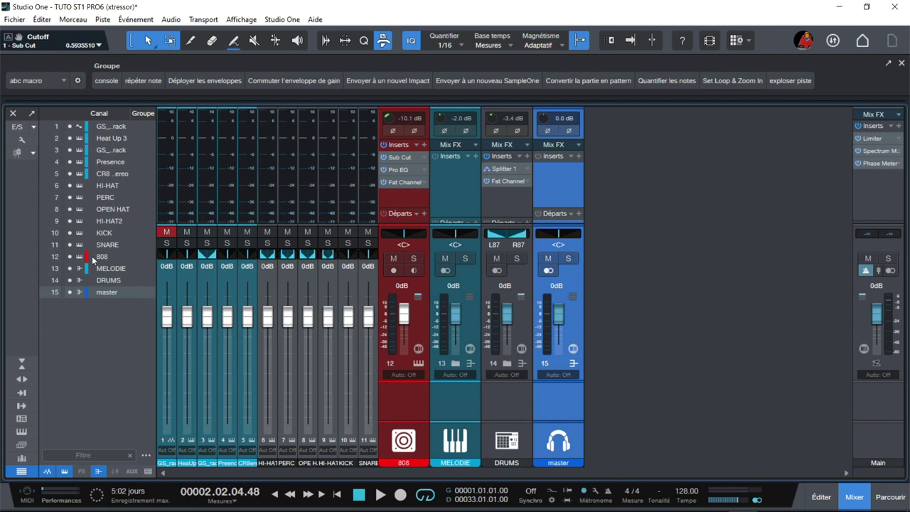
Enlarge the console's insert area and transfer the Limiter from the Main output to the master channel, deleting it from Main.
drag(470, 225, 425, 197)
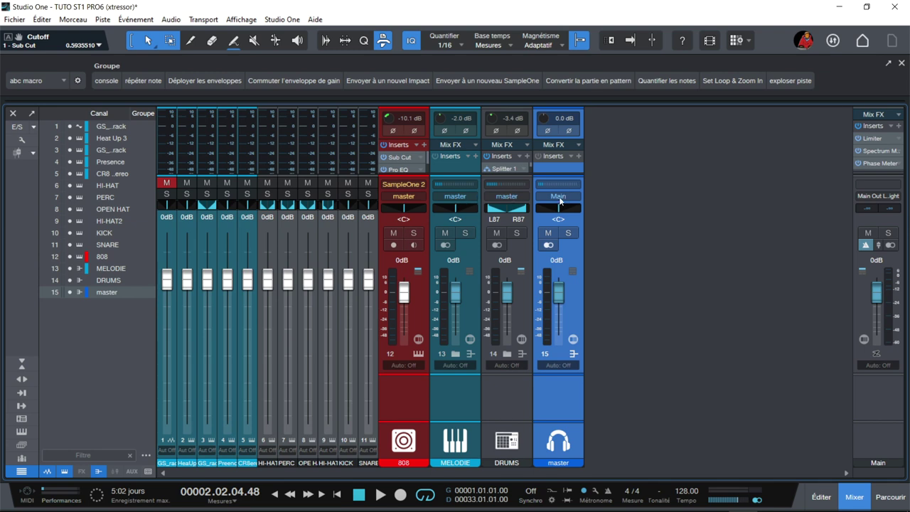
drag(558, 176, 561, 250)
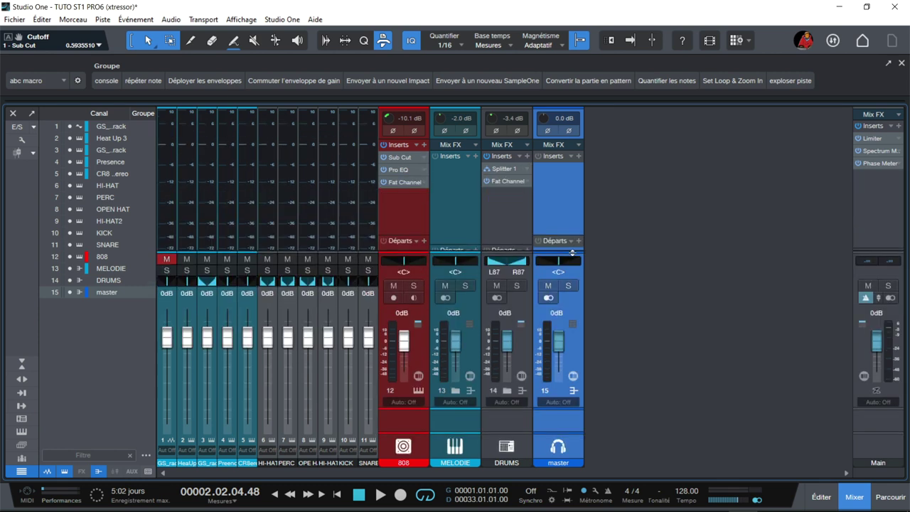
drag(895, 138, 568, 169)
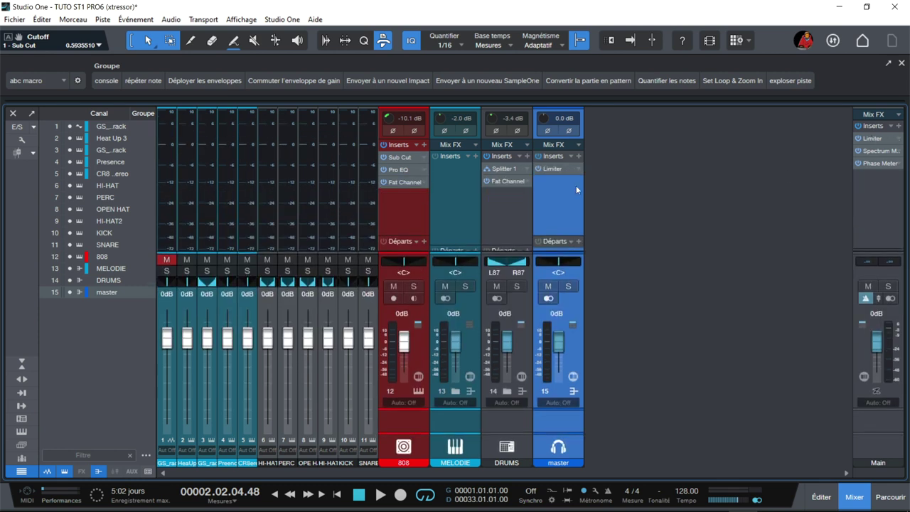
click(881, 141)
key(Delete)
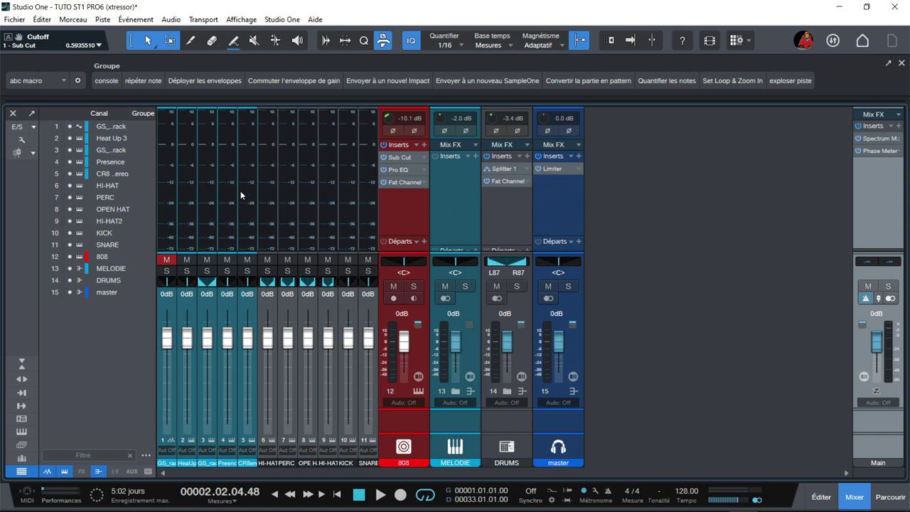
Show the external devices and instruments panels beside the channel list, and hide both again.
click(21, 418)
click(21, 431)
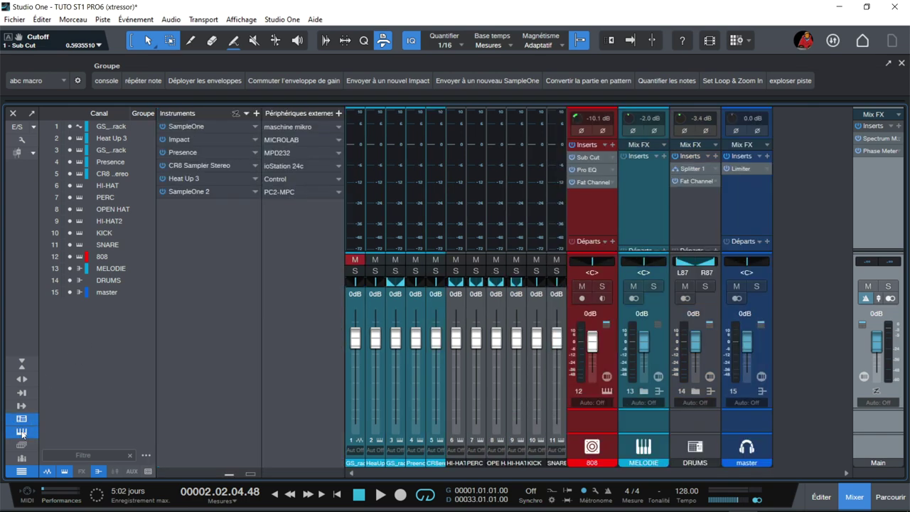
click(22, 432)
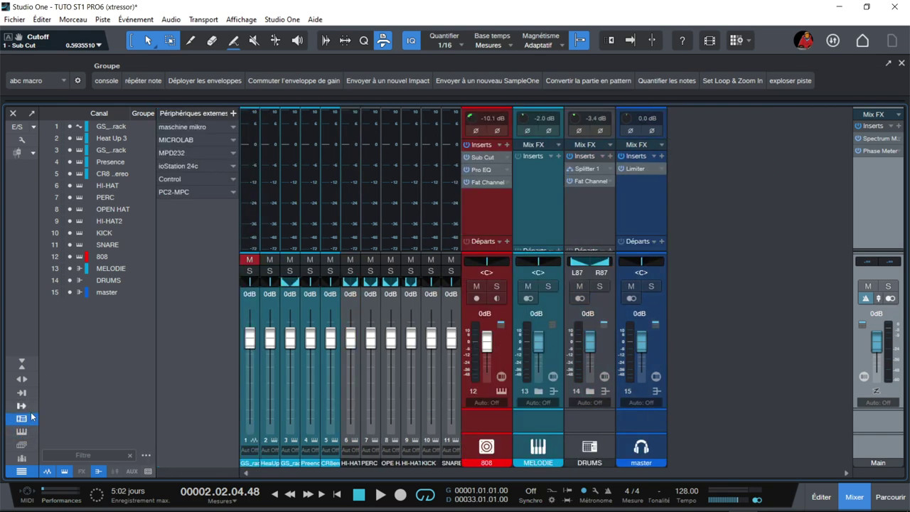
click(21, 418)
Update Scène 1 with the current mixer state, and hide the scenes panel and the channel list.
click(21, 445)
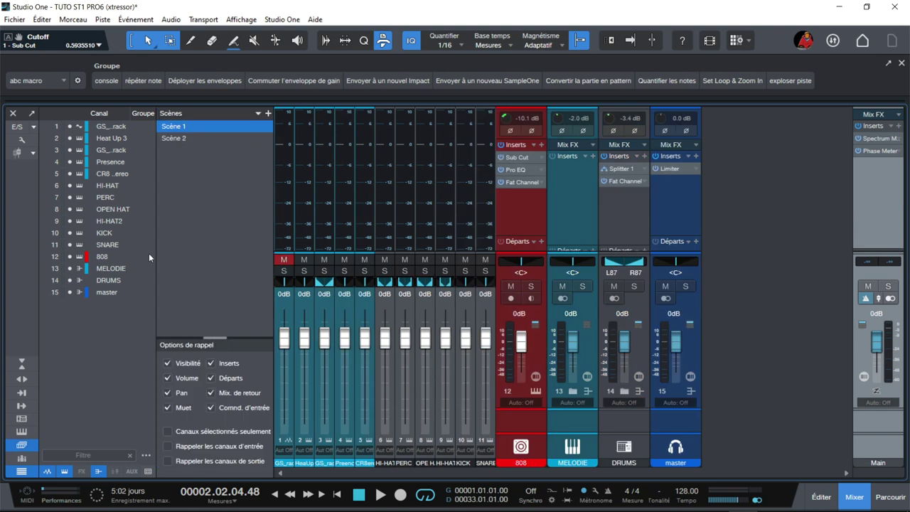
right_click(196, 125)
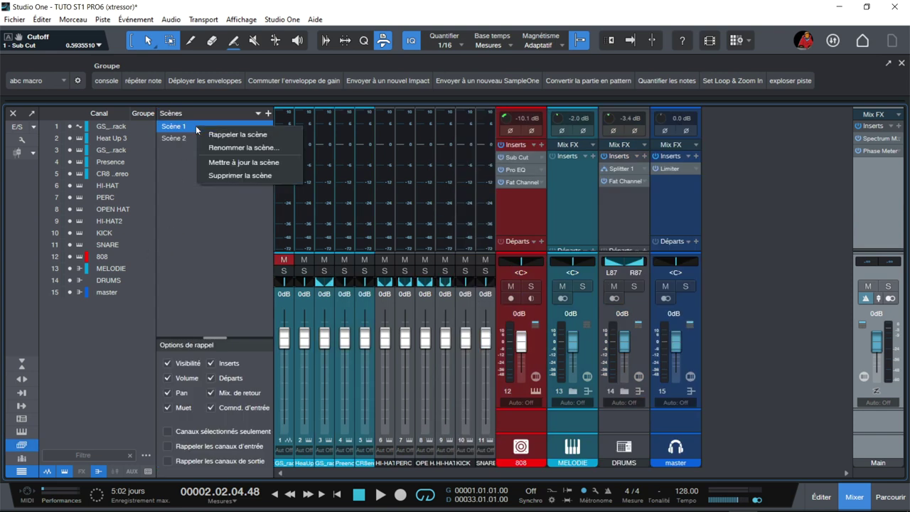
click(233, 163)
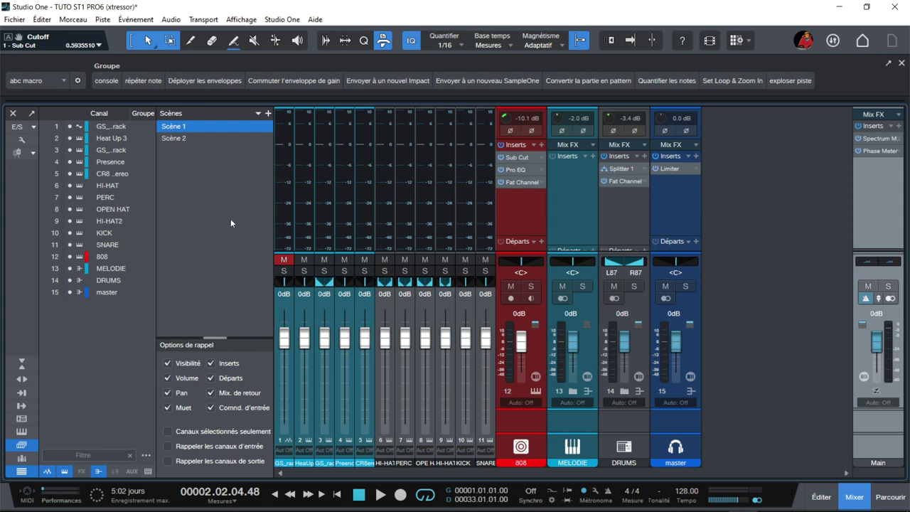
click(21, 446)
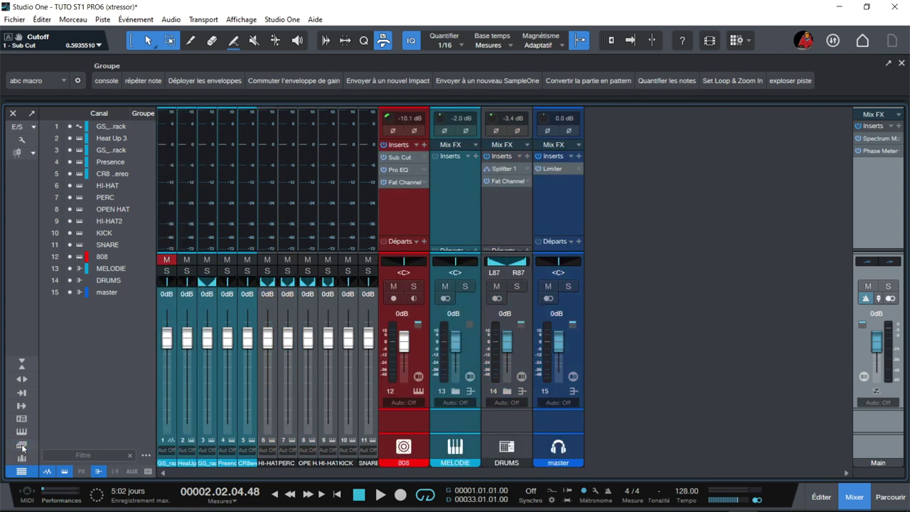
click(21, 471)
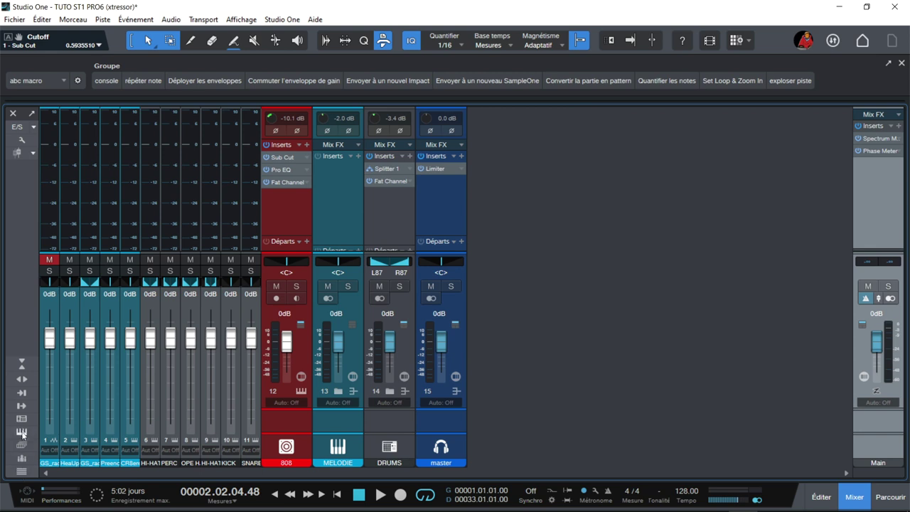
Reopen the scenes panel and recall Scène 2, then Scène 1, to compare the two mixer states.
click(22, 446)
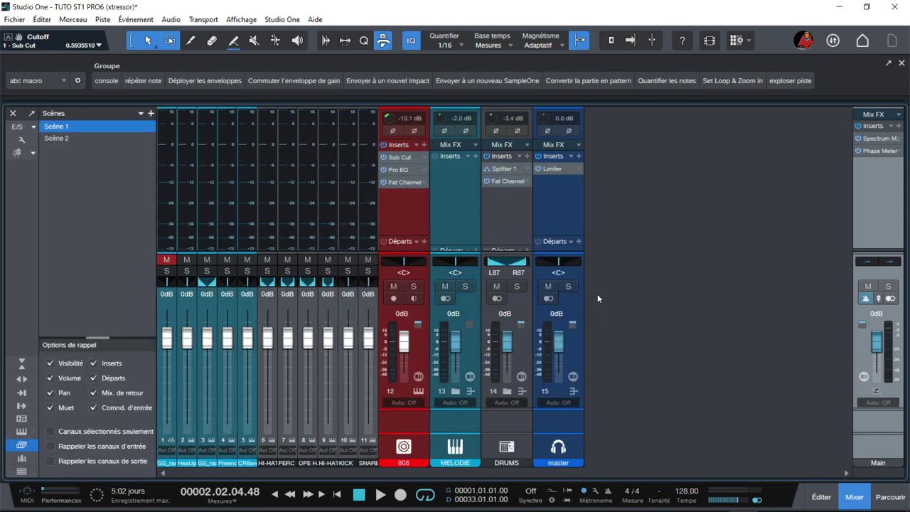
click(81, 139)
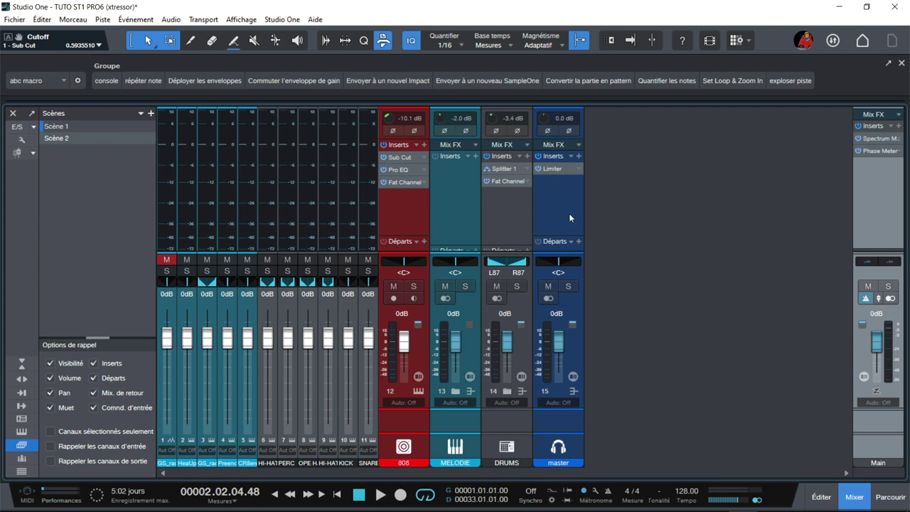
click(138, 138)
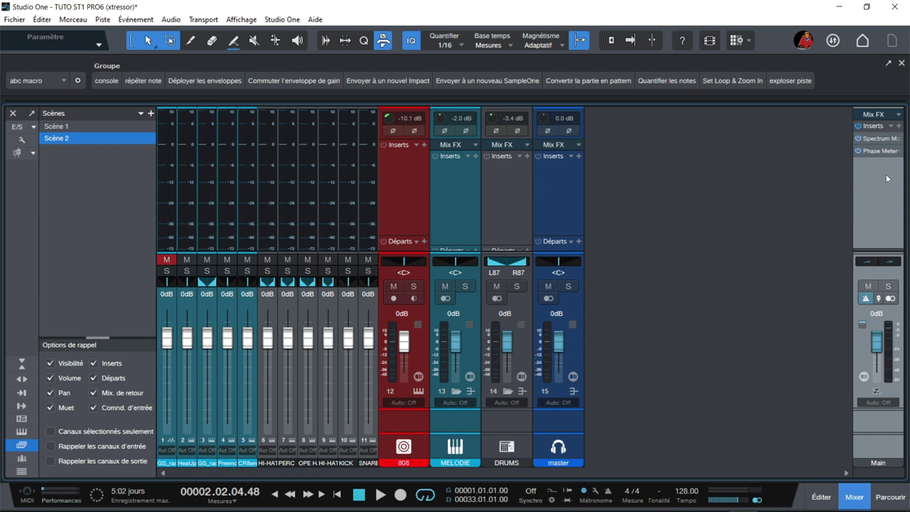
click(112, 124)
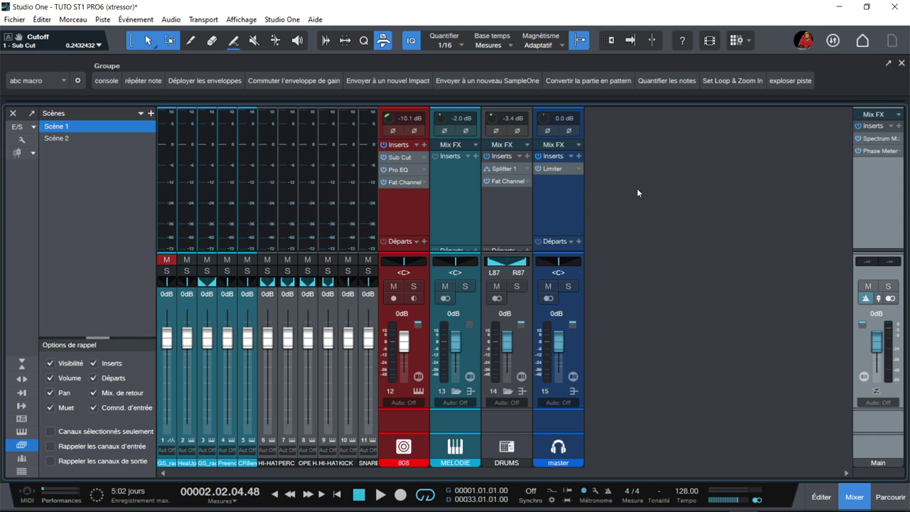
Close the mixer to return to the arrangement, and hide the macro bar.
key(F3)
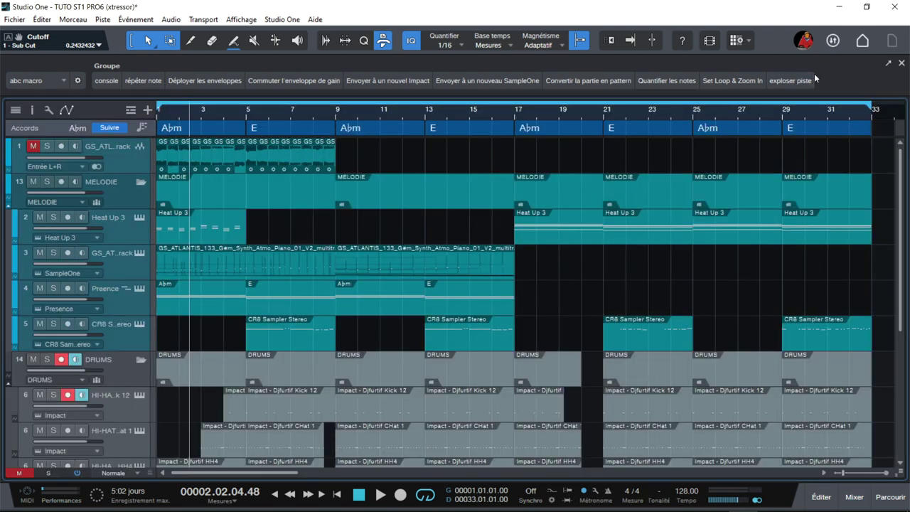
click(901, 63)
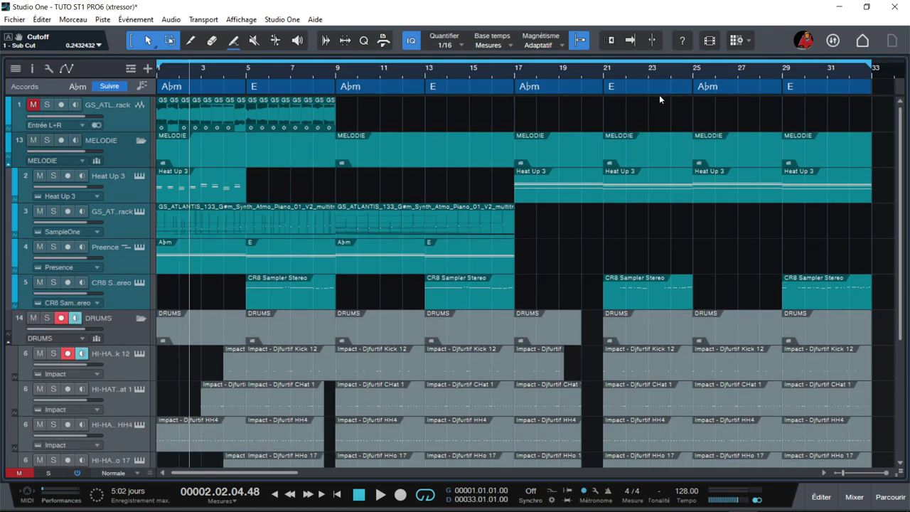
Look up the console's assigned keyboard shortcut in the options, close them, and show the macro bar again.
click(288, 20)
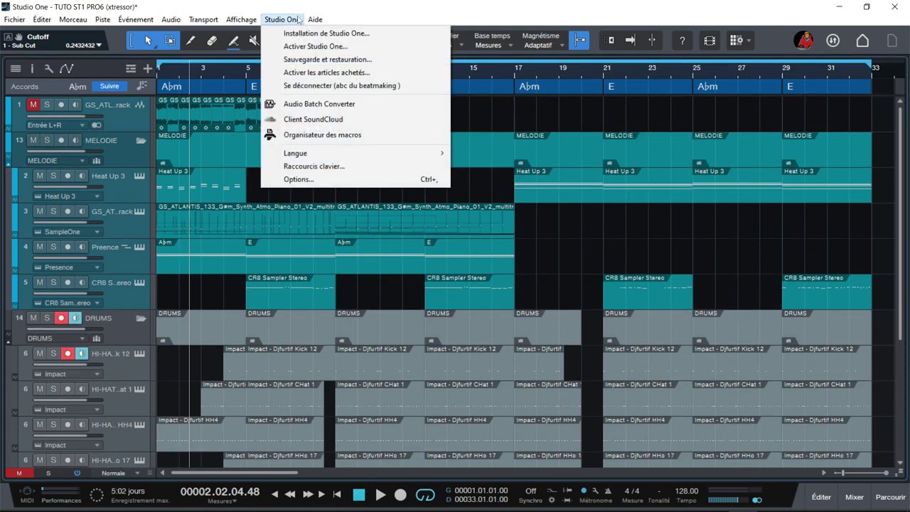
click(336, 166)
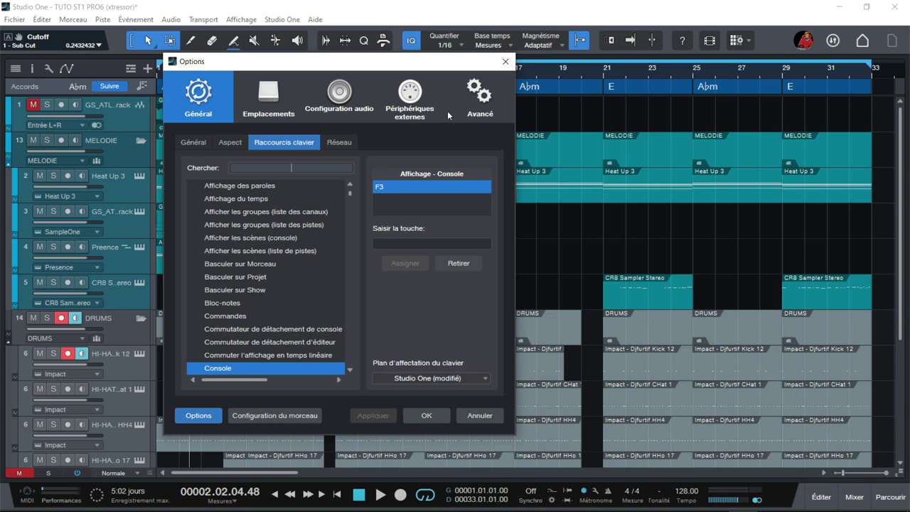
click(506, 62)
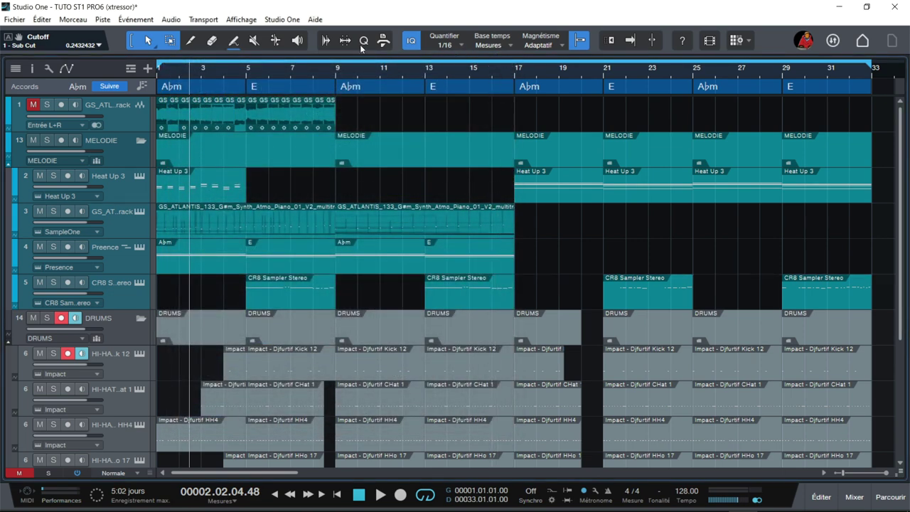
click(384, 41)
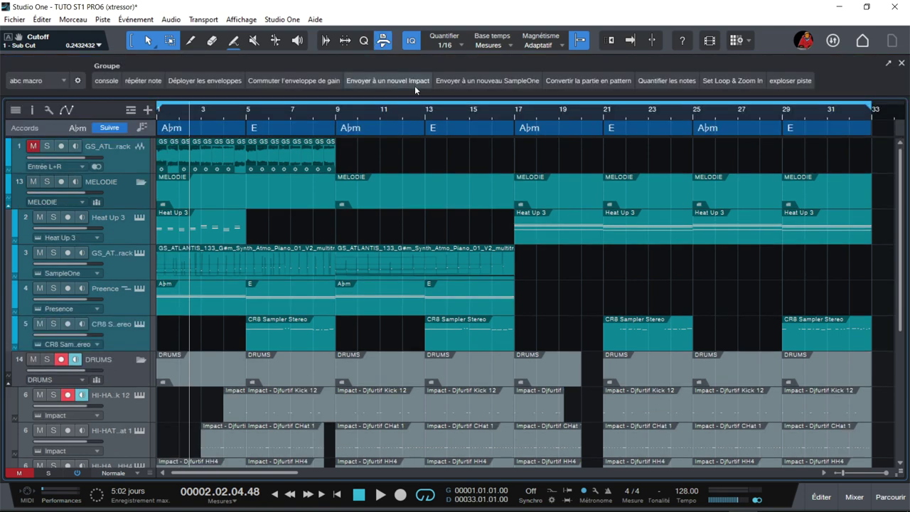